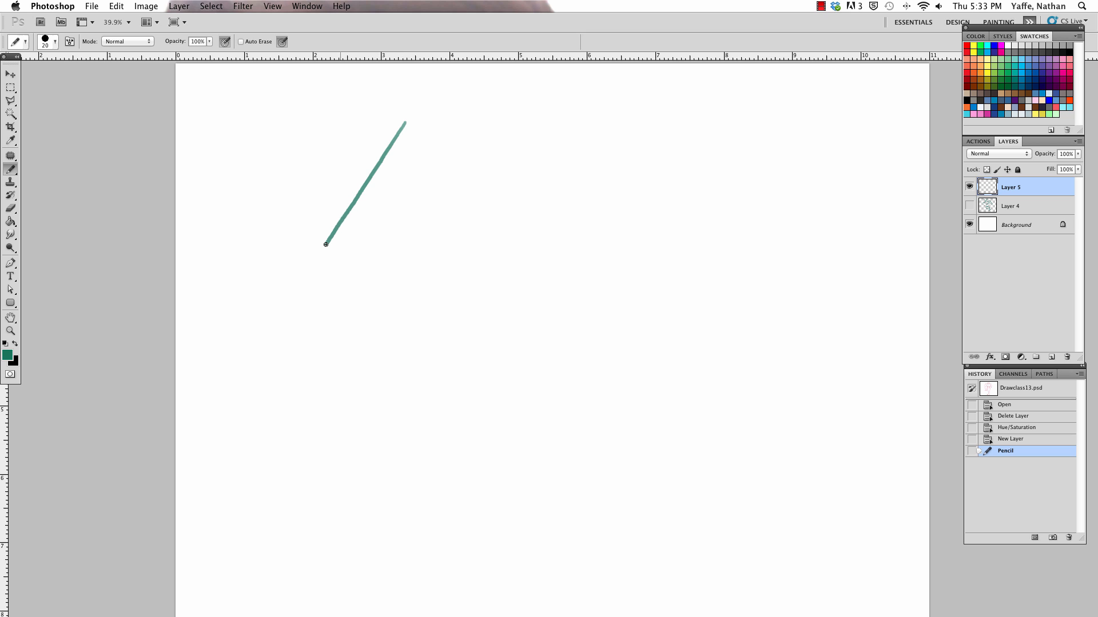
# Step: Draw the cone's right side and curved base with the Pencil, joining them to the existing left side
pyautogui.moveTo(420, 146); pyautogui.dragTo(495, 280)
pyautogui.moveTo(319, 301)
pyautogui.mouseDown()
pyautogui.moveTo(389, 327)
pyautogui.moveTo(468, 313)
pyautogui.moveTo(508, 288)
pyautogui.mouseUp()
pyautogui.press('e')
pyautogui.press('b')
pyautogui.moveTo(301, 284); pyautogui.dragTo(305, 276)
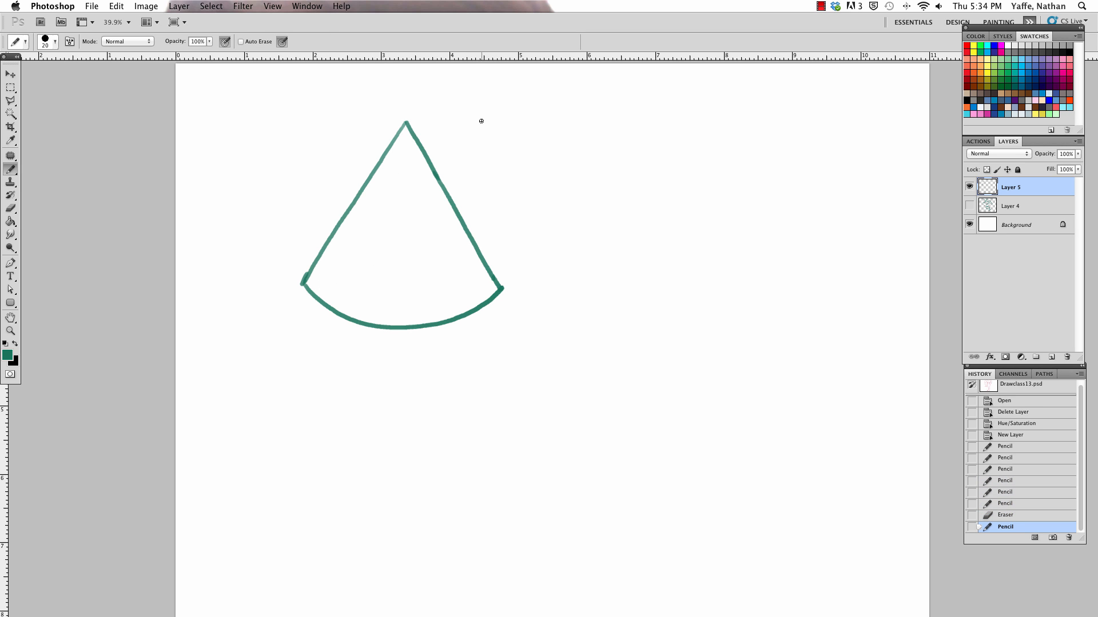
# Step: Trim the stray line at the cone's right base corner with the Eraser and touch up the corner with the Pencil
pyautogui.press('e')
pyautogui.moveTo(510, 289); pyautogui.dragTo(510, 286)
pyautogui.press('a')
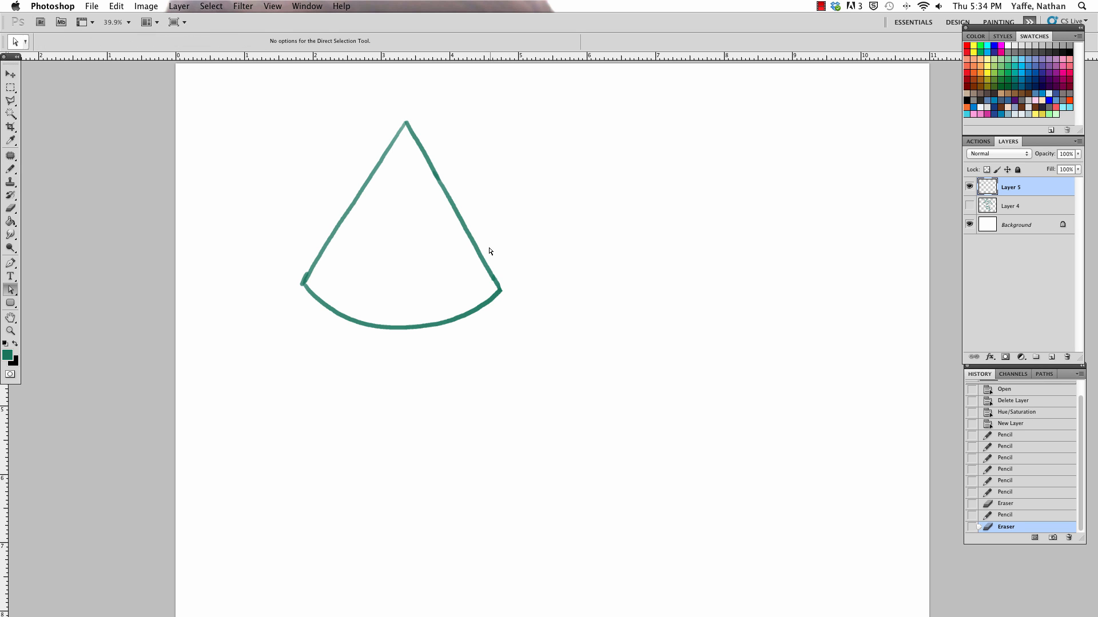
pyautogui.press('b')
pyautogui.click(500, 287)
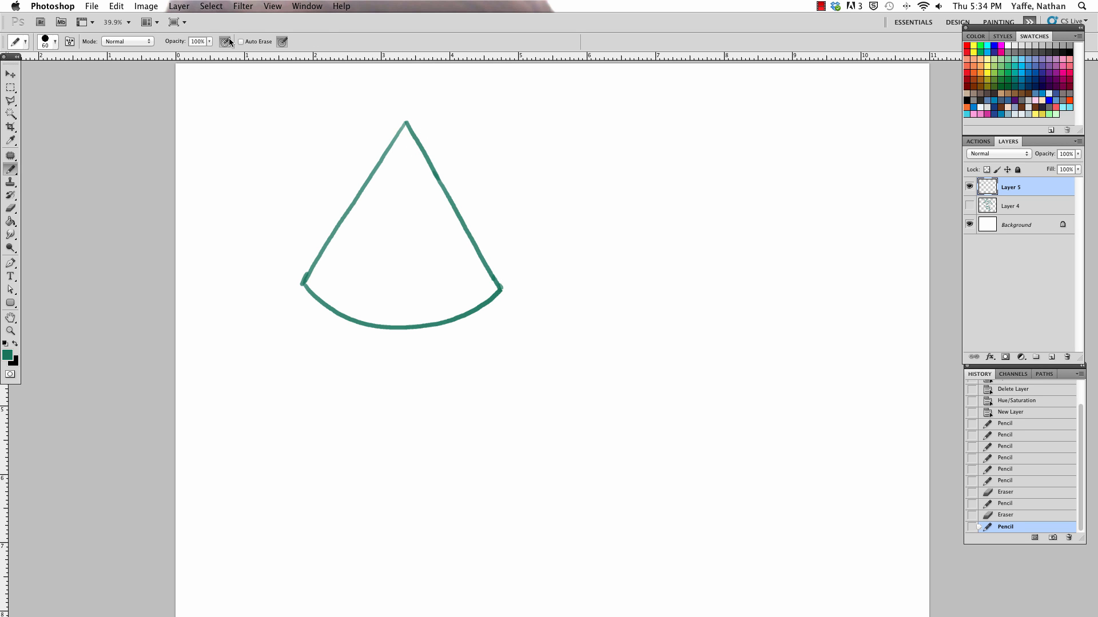
# Step: Erase the cone's deep base curve and redraw it as a shallower arc between the two base corners
pyautogui.press('e')
pyautogui.moveTo(304, 287)
pyautogui.mouseDown()
pyautogui.moveTo(360, 319)
pyautogui.moveTo(487, 300)
pyautogui.moveTo(465, 318)
pyautogui.moveTo(401, 302)
pyautogui.mouseUp()
pyautogui.press('b')
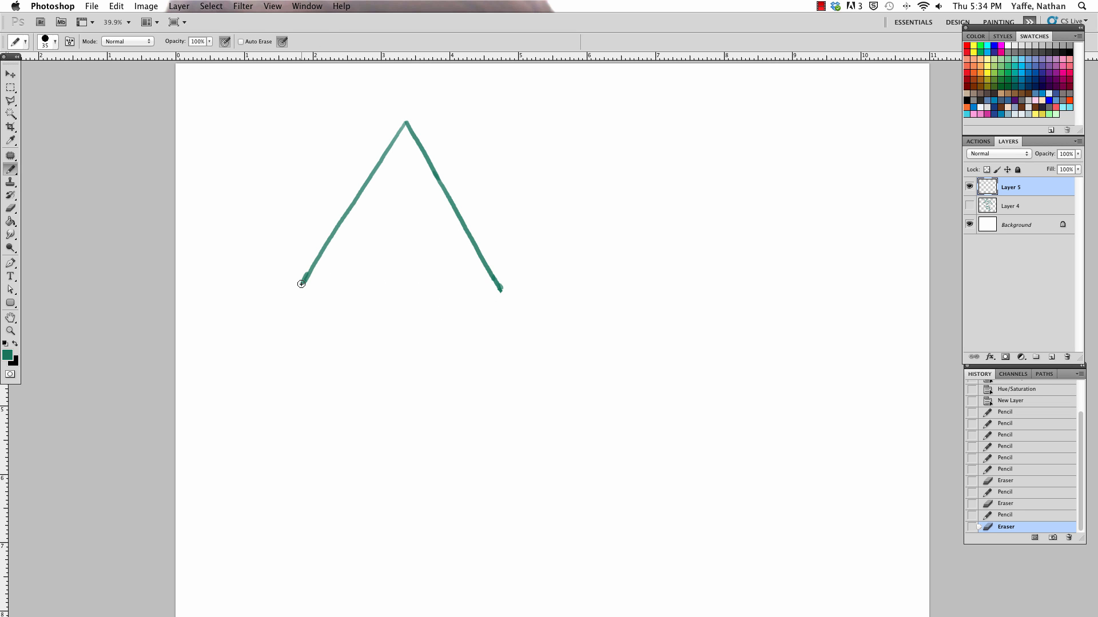
pyautogui.moveTo(301, 284); pyautogui.dragTo(452, 308)
pyautogui.press('super+z')
pyautogui.moveTo(303, 288)
pyautogui.mouseDown()
pyautogui.moveTo(466, 312)
pyautogui.moveTo(490, 299)
pyautogui.mouseUp()
pyautogui.moveTo(303, 287); pyautogui.dragTo(312, 298)
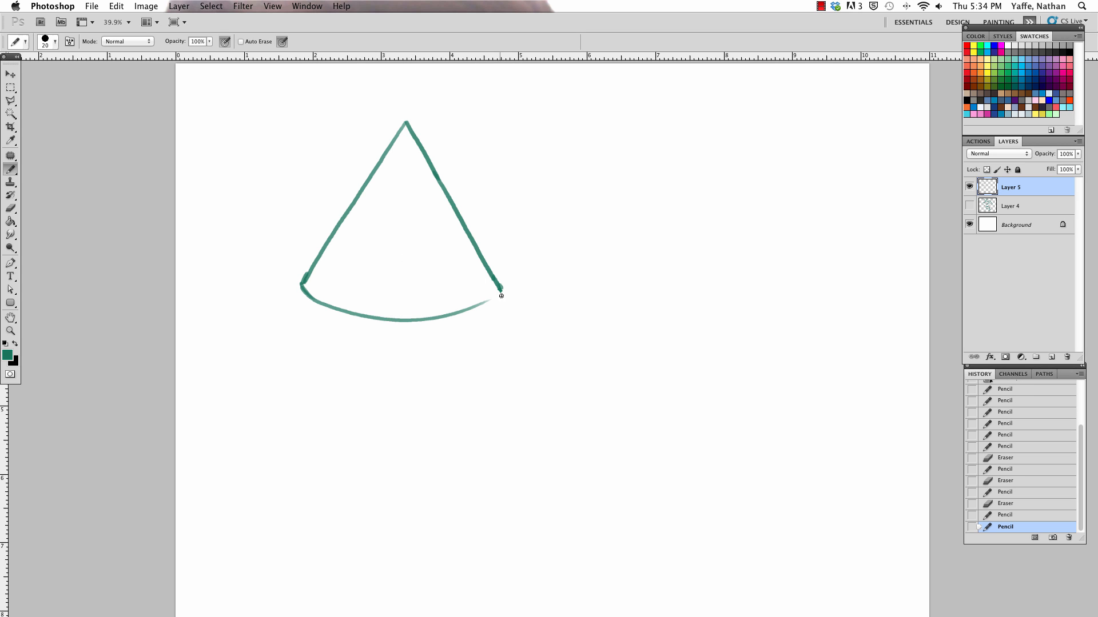
pyautogui.moveTo(495, 296); pyautogui.dragTo(503, 290)
pyautogui.moveTo(303, 288)
pyautogui.mouseDown()
pyautogui.moveTo(373, 315)
pyautogui.moveTo(401, 304)
pyautogui.mouseUp()
pyautogui.click(502, 291)
# Step: Thin the uneven underside of the base arc with the Eraser and restroke the arc through to the right corner
pyautogui.press('e')
pyautogui.press('[')
pyautogui.moveTo(298, 290); pyautogui.dragTo(348, 321)
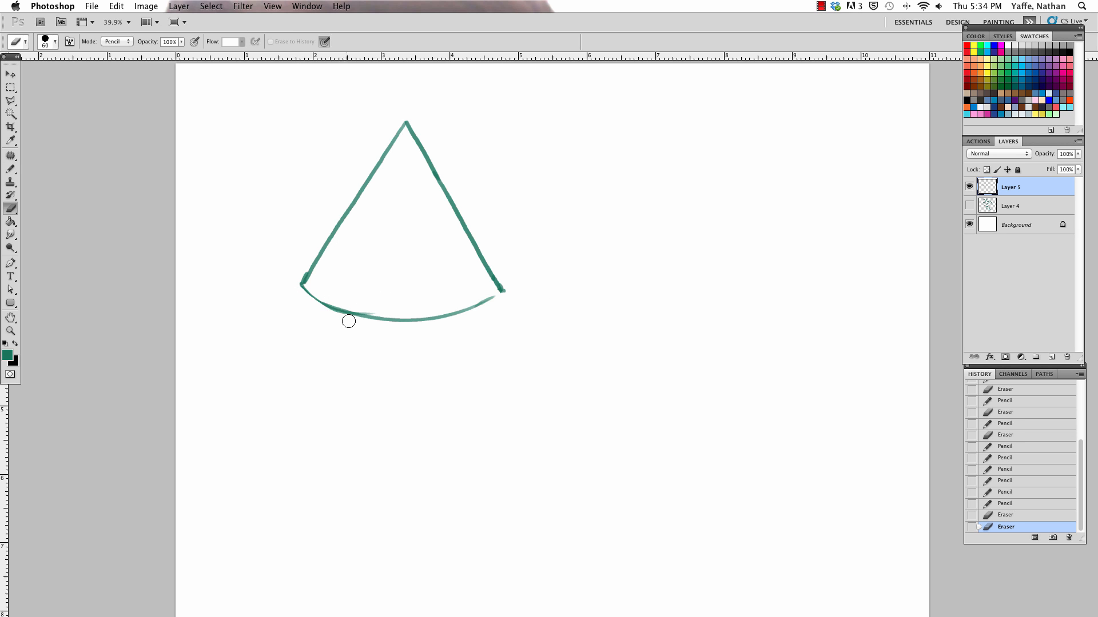
pyautogui.press('b')
pyautogui.moveTo(302, 284)
pyautogui.mouseDown()
pyautogui.moveTo(324, 303)
pyautogui.moveTo(377, 308)
pyautogui.moveTo(492, 289)
pyautogui.moveTo(446, 307)
pyautogui.moveTo(360, 315)
pyautogui.moveTo(345, 310)
pyautogui.moveTo(503, 291)
pyautogui.mouseUp()
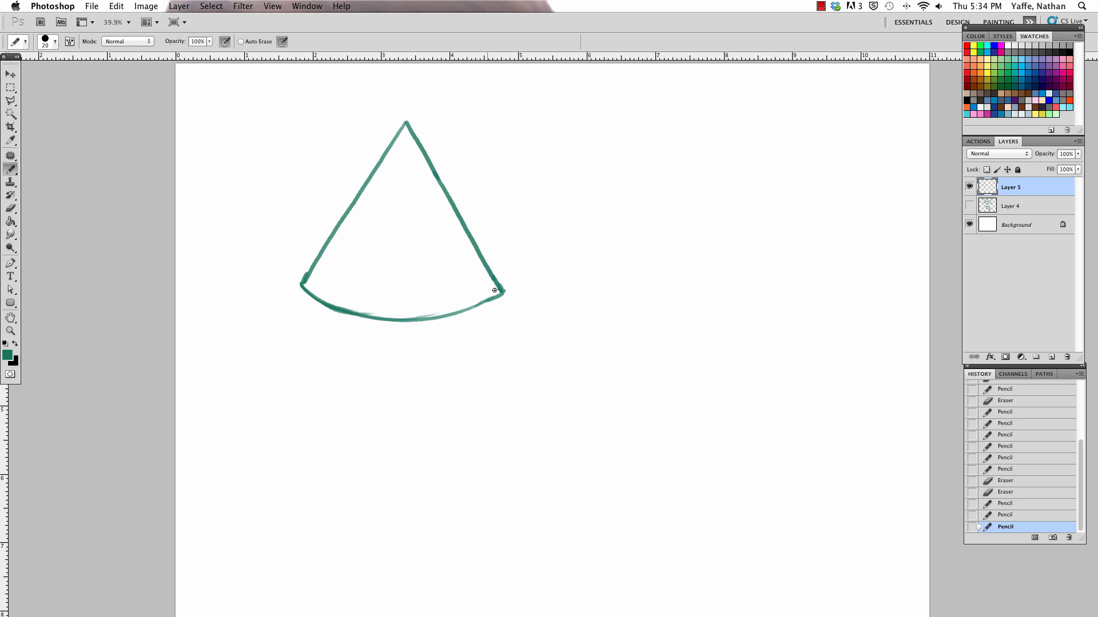
# Step: Erase stray marks above and below the base arc, and undo the last stroke
pyautogui.press('e')
pyautogui.moveTo(377, 308); pyautogui.dragTo(339, 298)
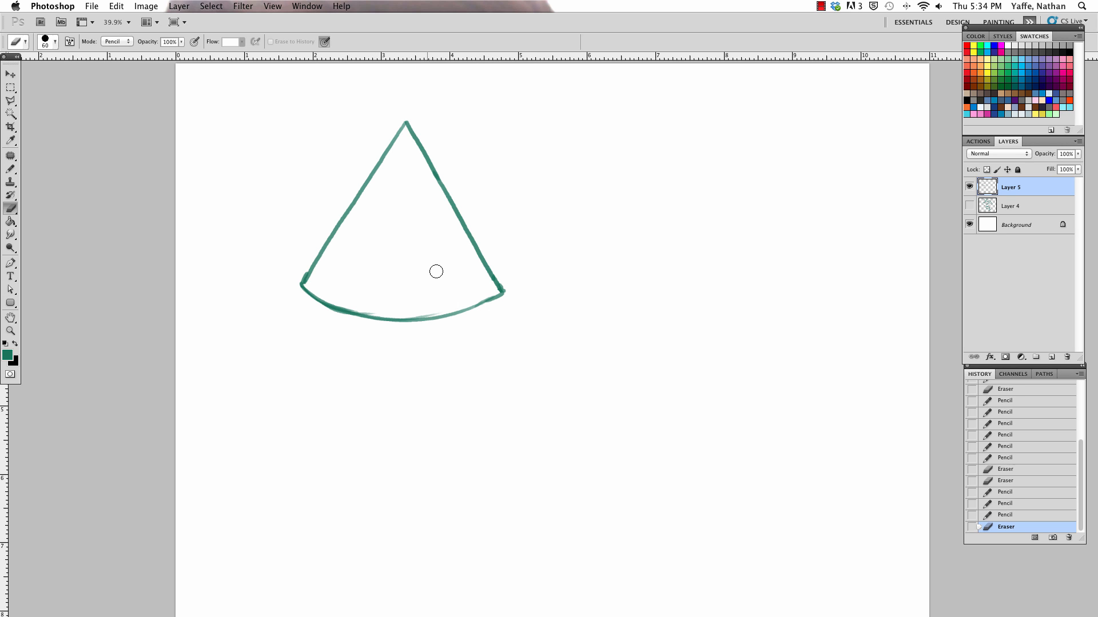
pyautogui.moveTo(504, 301)
pyautogui.mouseDown()
pyautogui.moveTo(356, 307)
pyautogui.moveTo(326, 294)
pyautogui.moveTo(421, 317)
pyautogui.moveTo(503, 290)
pyautogui.moveTo(479, 305)
pyautogui.mouseUp()
pyautogui.press('b')
pyautogui.press('super+z')
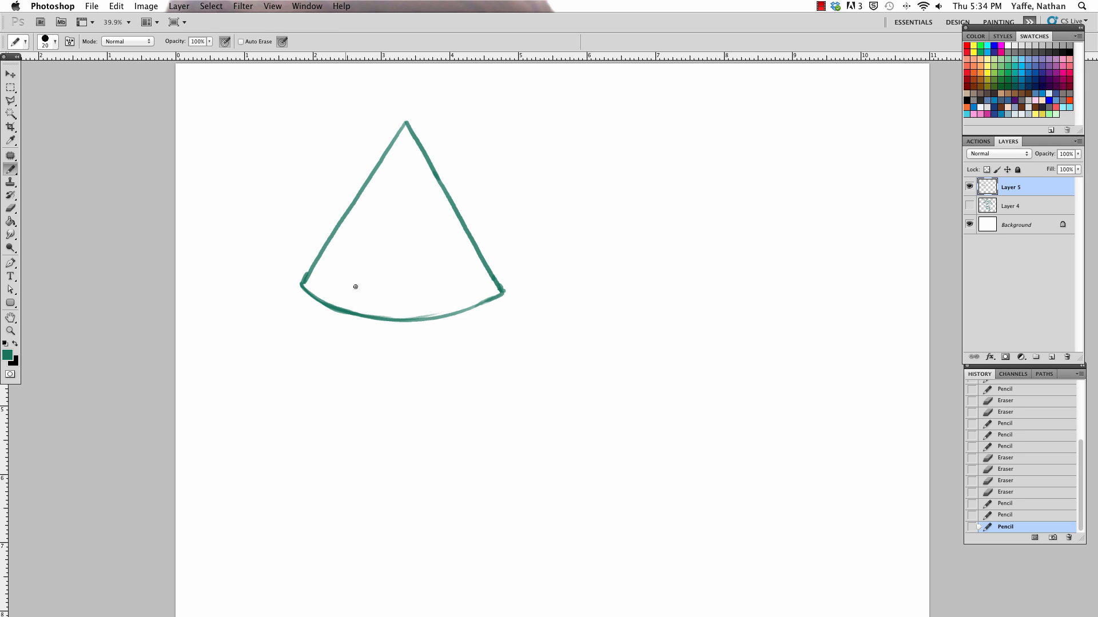
# Step: Draw the faint back edge of the cone's elliptical base with the Pencil and clean up both base corners
pyautogui.moveTo(303, 286); pyautogui.dragTo(420, 275)
pyautogui.moveTo(505, 294); pyautogui.dragTo(501, 290)
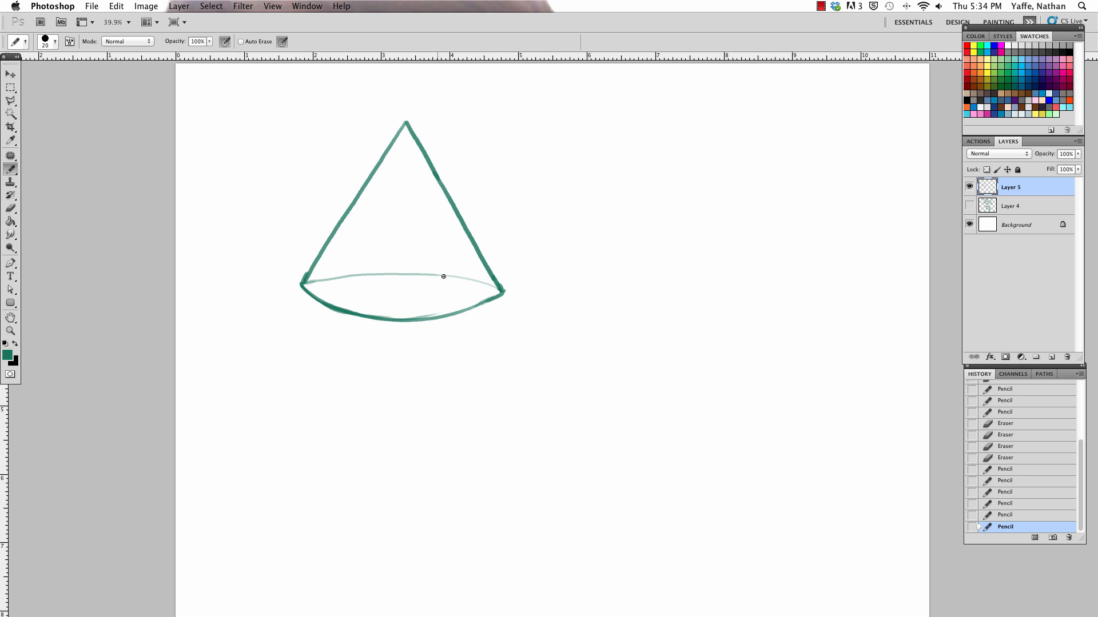
pyautogui.click(299, 286)
pyautogui.moveTo(543, 246); pyautogui.dragTo(609, 310)
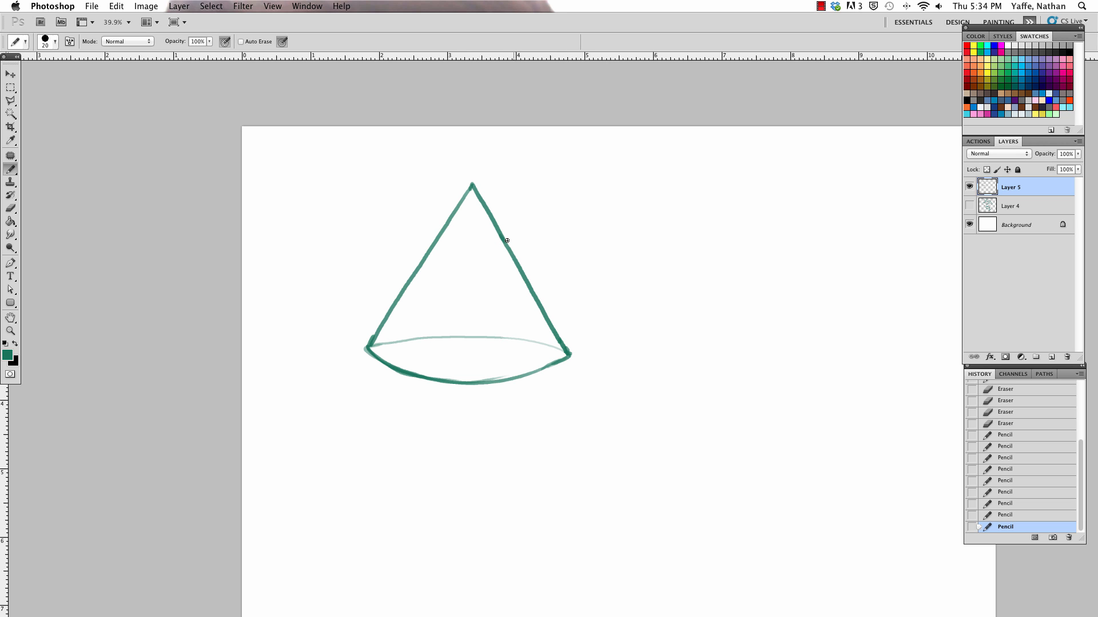
pyautogui.moveTo(368, 346); pyautogui.dragTo(389, 368)
pyautogui.moveTo(726, 391); pyautogui.dragTo(713, 396)
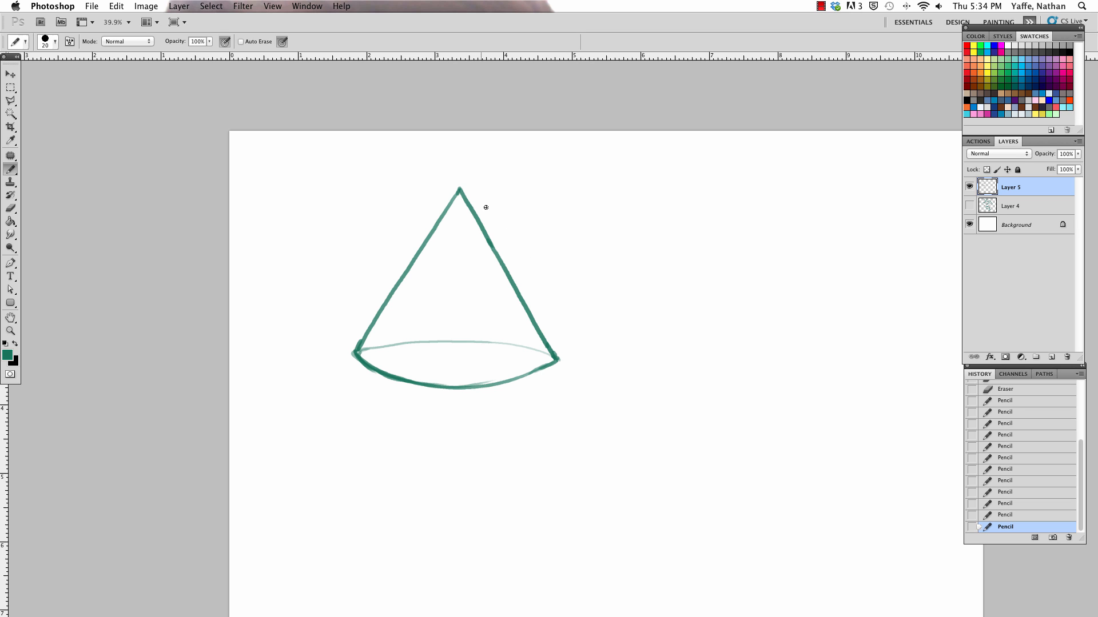
pyautogui.press('e')
pyautogui.moveTo(561, 361); pyautogui.dragTo(556, 361)
pyautogui.press('b')
# Step: Rotate the cone drawing by about -1.85° with Free Transform and move it slightly lower on the canvas
pyautogui.press('v')
pyautogui.moveTo(568, 181); pyautogui.dragTo(565, 176)
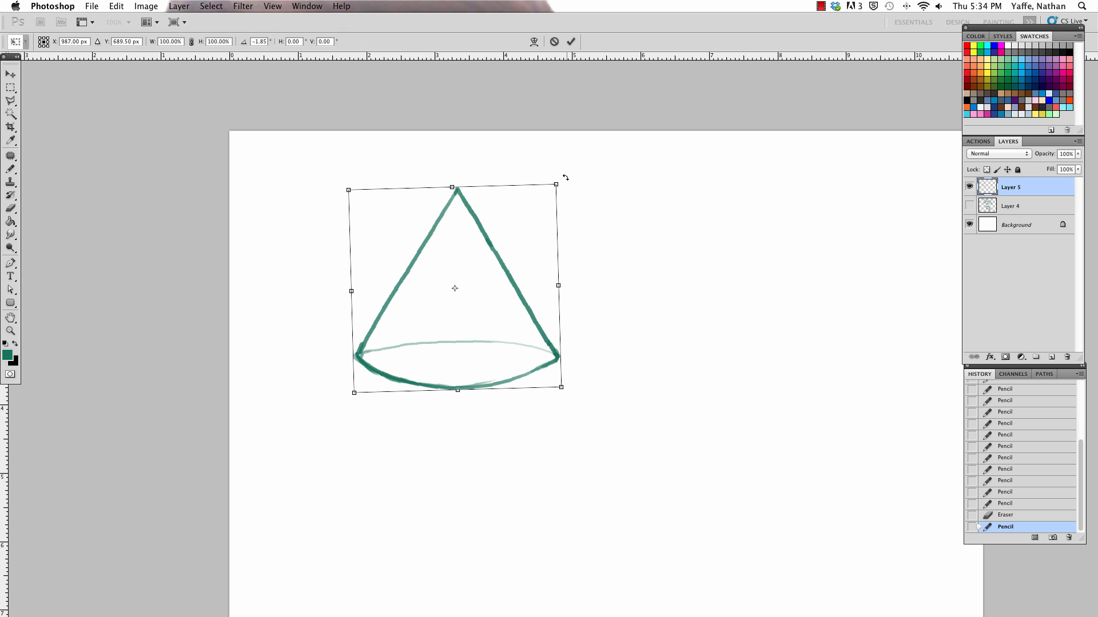
pyautogui.press('Return')
pyautogui.press('v')
pyautogui.moveTo(511, 338); pyautogui.dragTo(516, 351)
pyautogui.press('a')
pyautogui.moveTo(611, 355); pyautogui.dragTo(645, 358)
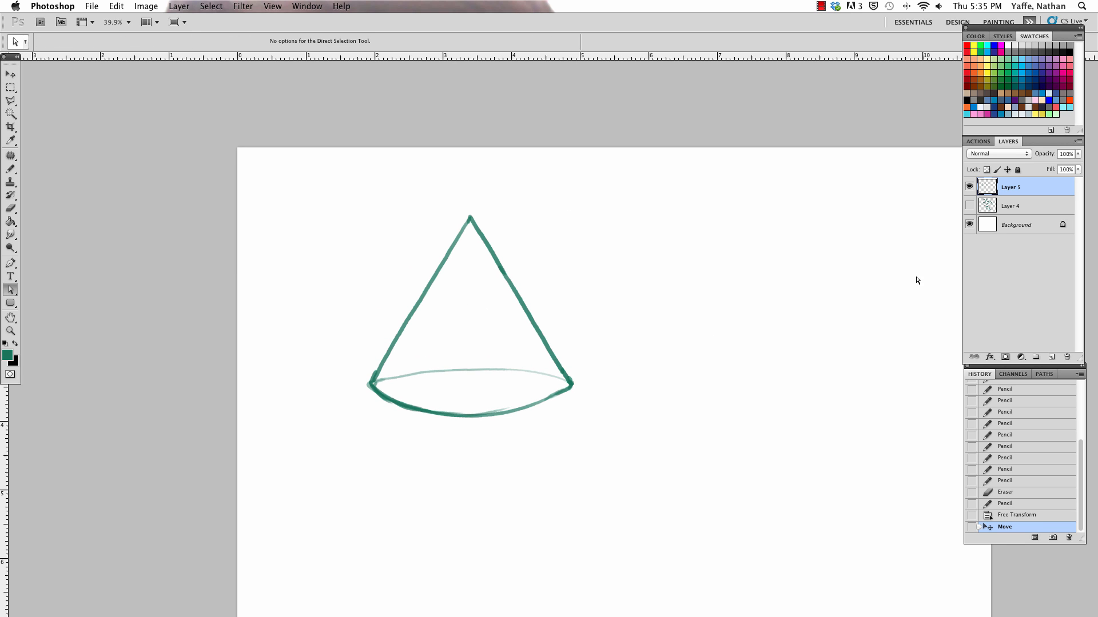
pyautogui.press('b')
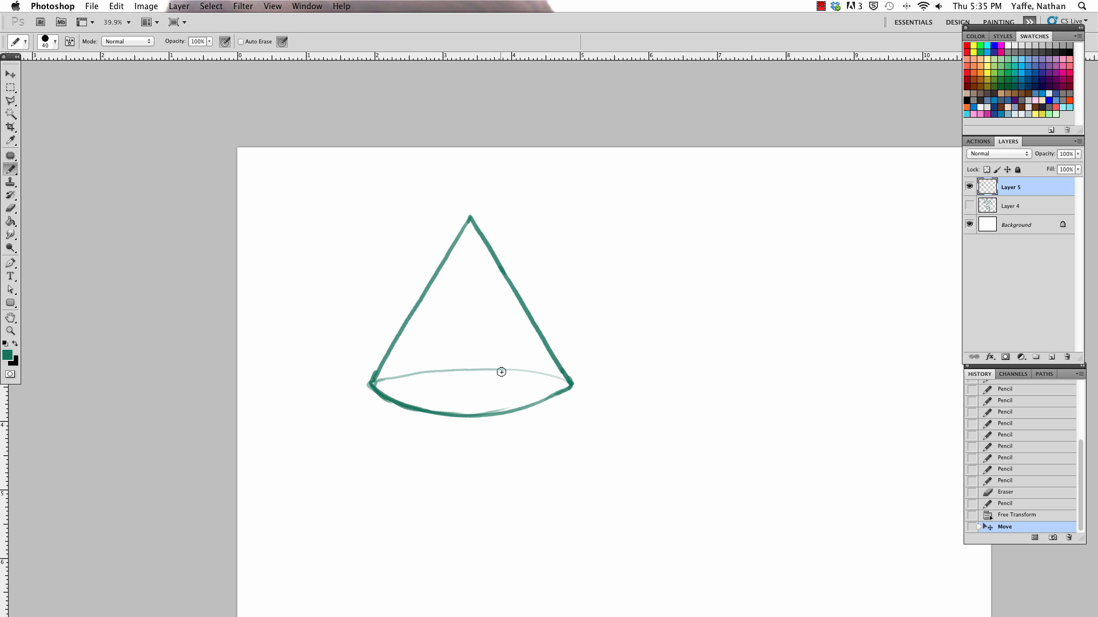
pyautogui.press('a')
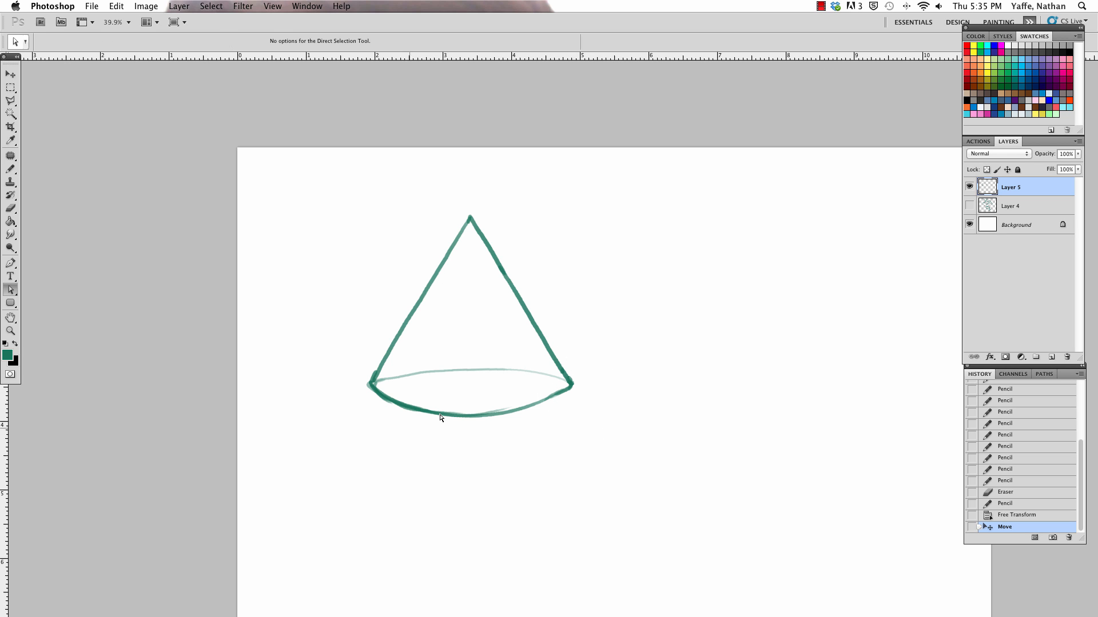
pyautogui.press('b')
pyautogui.press('a')
pyautogui.press('b')
# Step: Erase the faint back edge of the base ellipse, including its remnants beside both corners
pyautogui.press('e')
pyautogui.moveTo(383, 381)
pyautogui.mouseDown()
pyautogui.moveTo(451, 370)
pyautogui.moveTo(551, 375)
pyautogui.mouseUp()
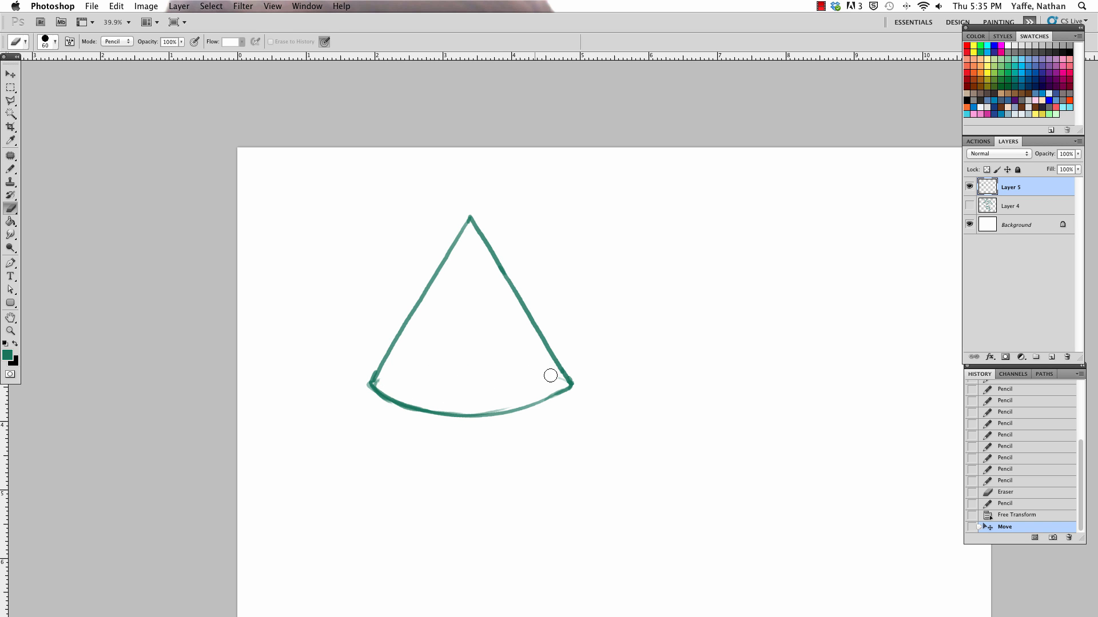
pyautogui.moveTo(382, 382); pyautogui.dragTo(385, 380)
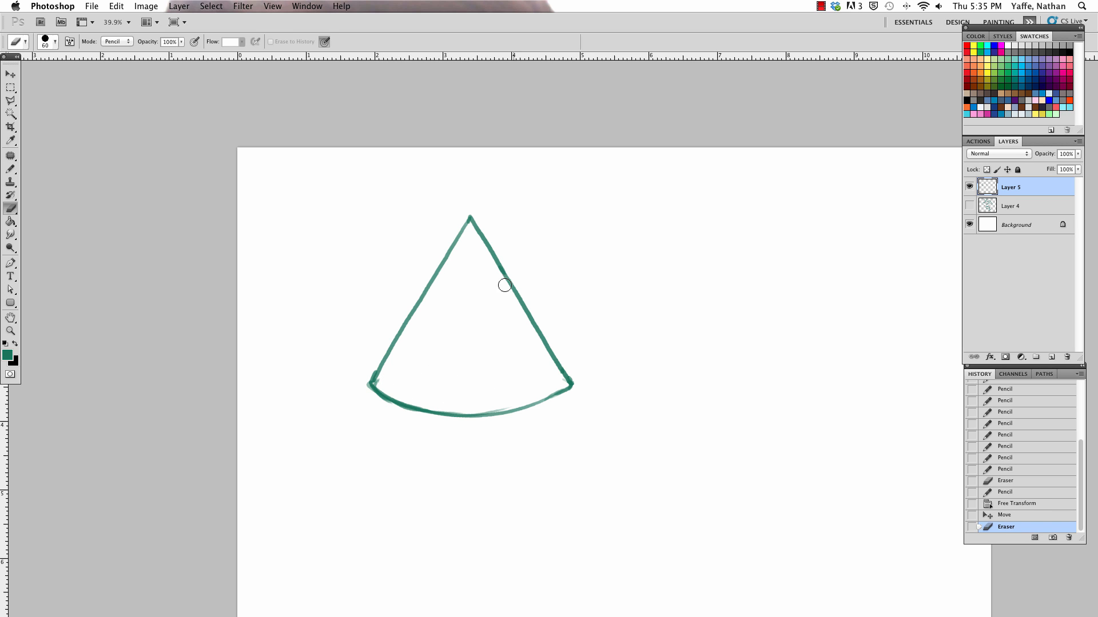
pyautogui.click(557, 381)
# Step: Set the Pencil to 35% opacity and size 80, and paint a shading stroke from the apex toward the right part of the base
pyautogui.press('b')
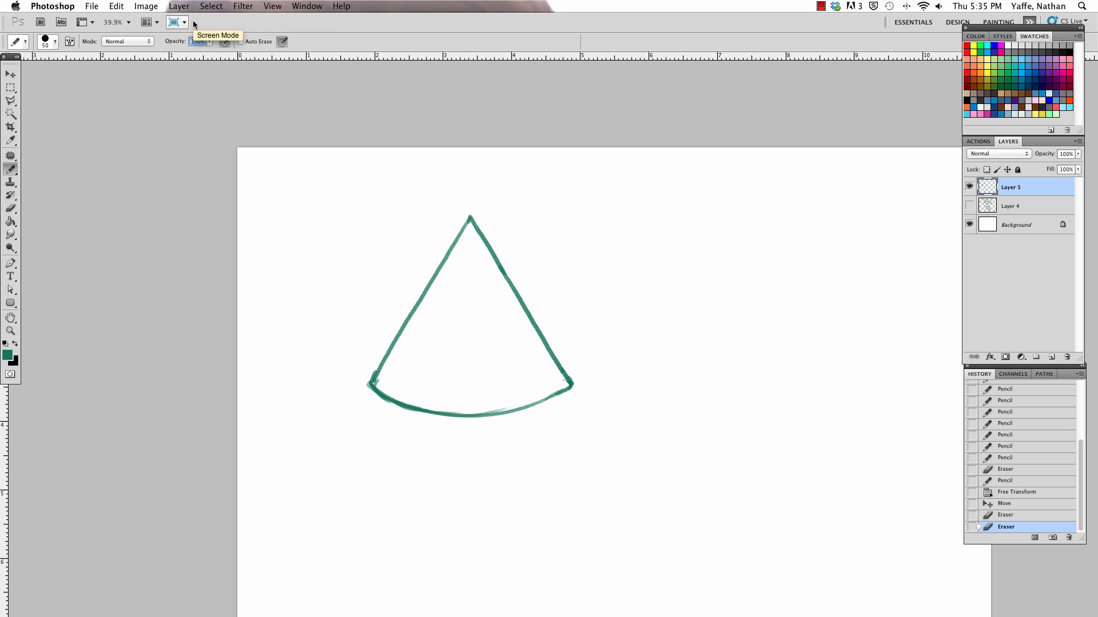
pyautogui.press('Return')
pyautogui.press('a')
pyautogui.press('b')
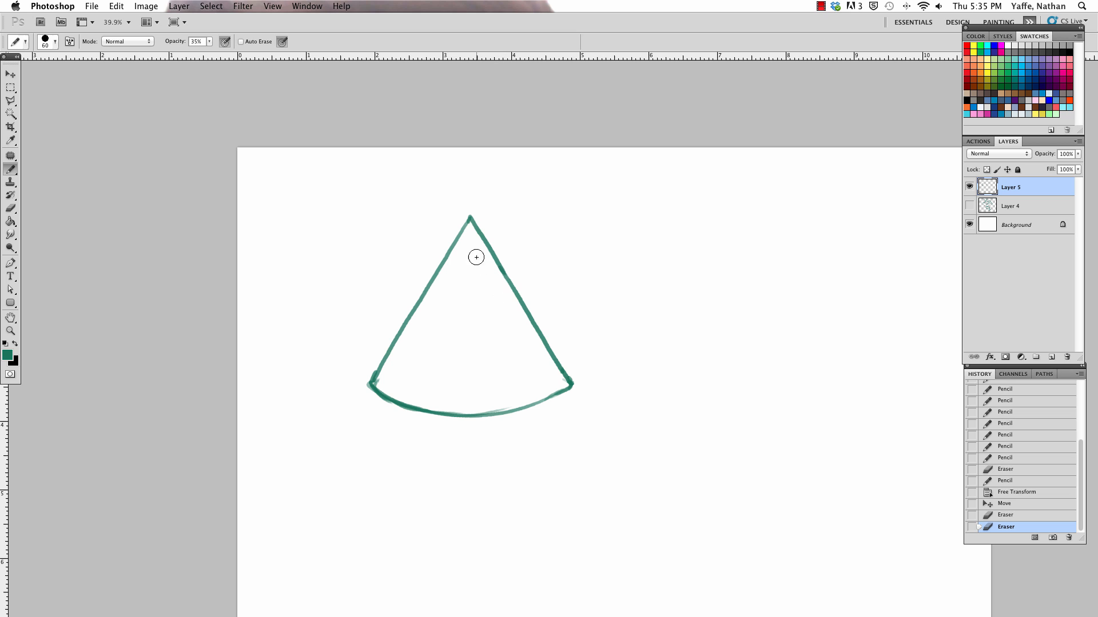
pyautogui.press(']')
pyautogui.press(']')
pyautogui.moveTo(472, 229); pyautogui.dragTo(528, 382)
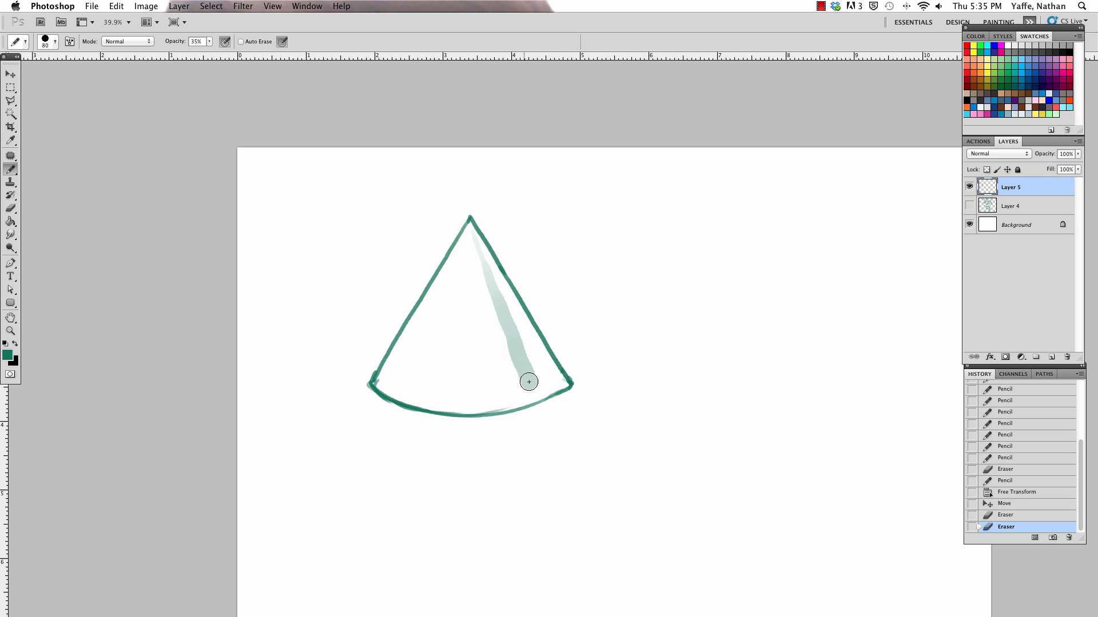
# Step: Paint a wider shading stroke over the first with a larger Pencil and erase the excess along the cone's right side
pyautogui.press(']')
pyautogui.press(']')
pyautogui.press(']')
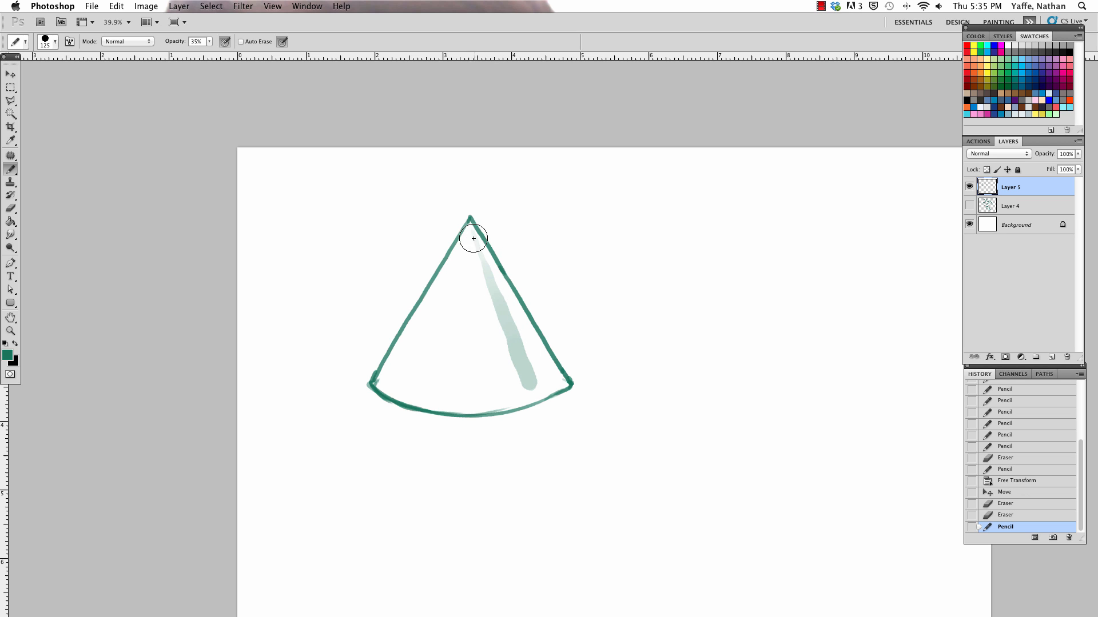
pyautogui.press(']')
pyautogui.moveTo(470, 228)
pyautogui.mouseDown()
pyautogui.moveTo(525, 379)
pyautogui.moveTo(472, 225)
pyautogui.moveTo(513, 404)
pyautogui.moveTo(548, 366)
pyautogui.moveTo(550, 335)
pyautogui.moveTo(525, 388)
pyautogui.moveTo(552, 378)
pyautogui.mouseUp()
pyautogui.press('e')
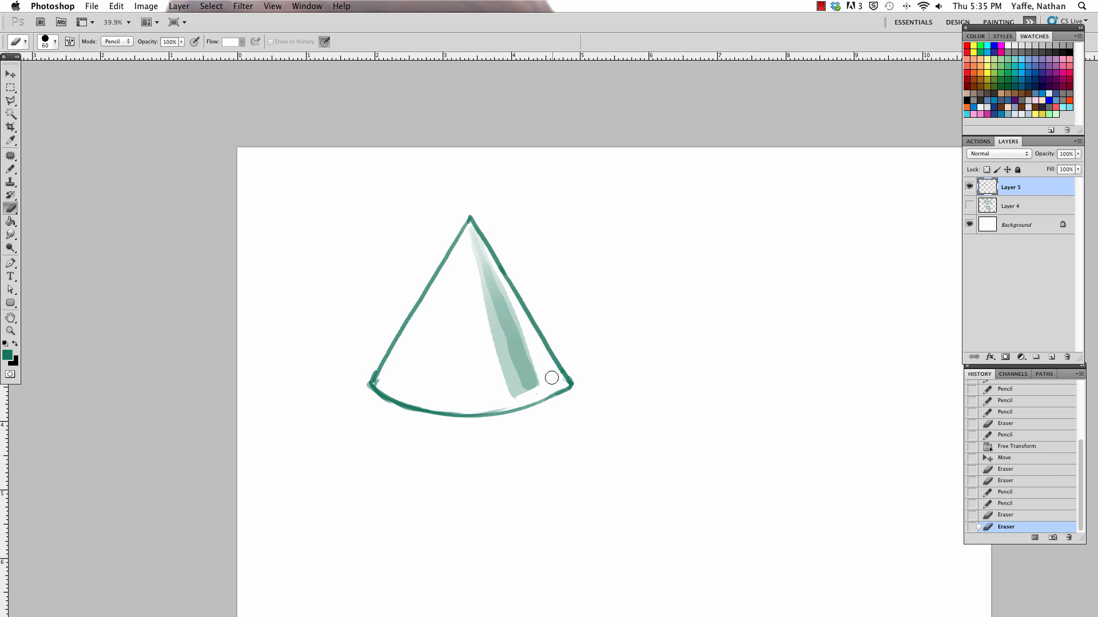
# Step: Reduce the Pencil to size 15 and crosshatch the shaded band from the base up to the apex
pyautogui.press('b')
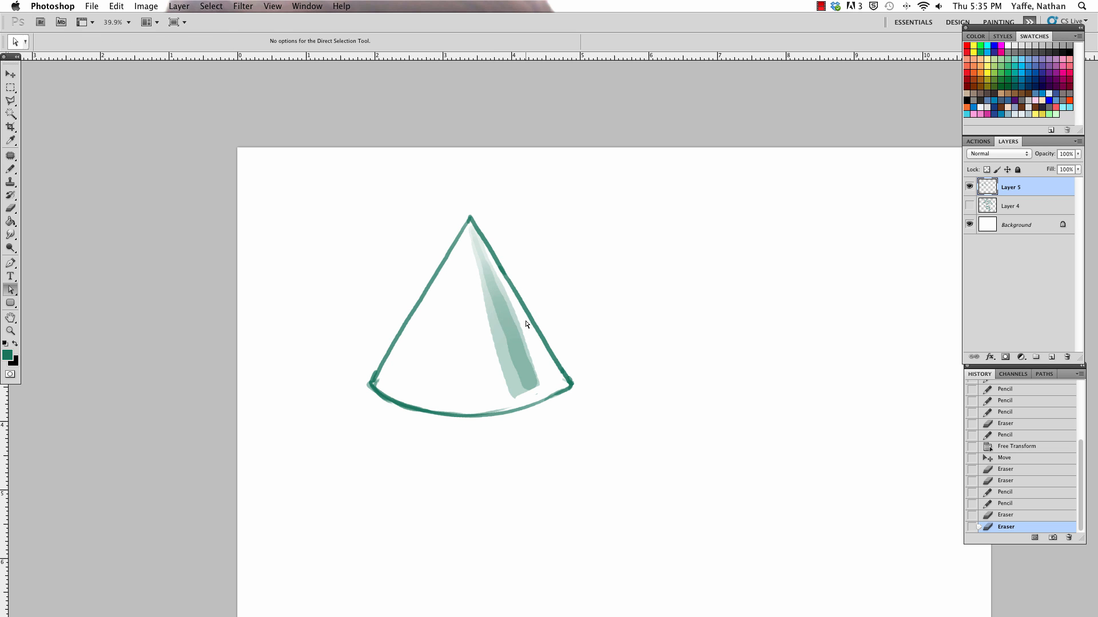
pyautogui.press('[')
pyautogui.press('[')
pyautogui.press('[')
pyautogui.press('[')
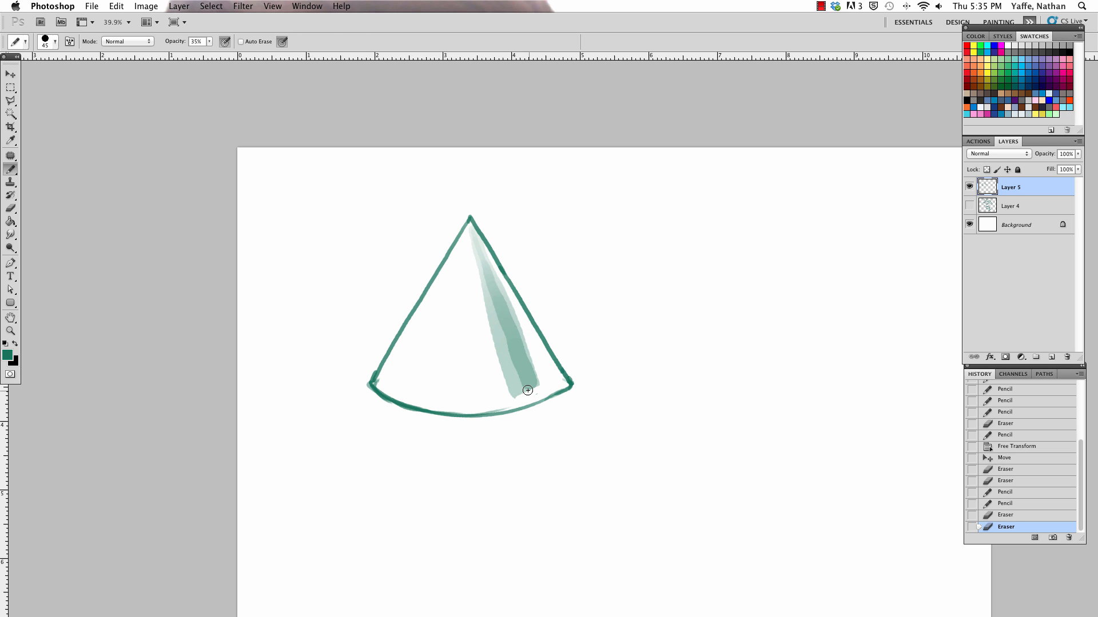
pyautogui.moveTo(497, 399); pyautogui.dragTo(533, 371)
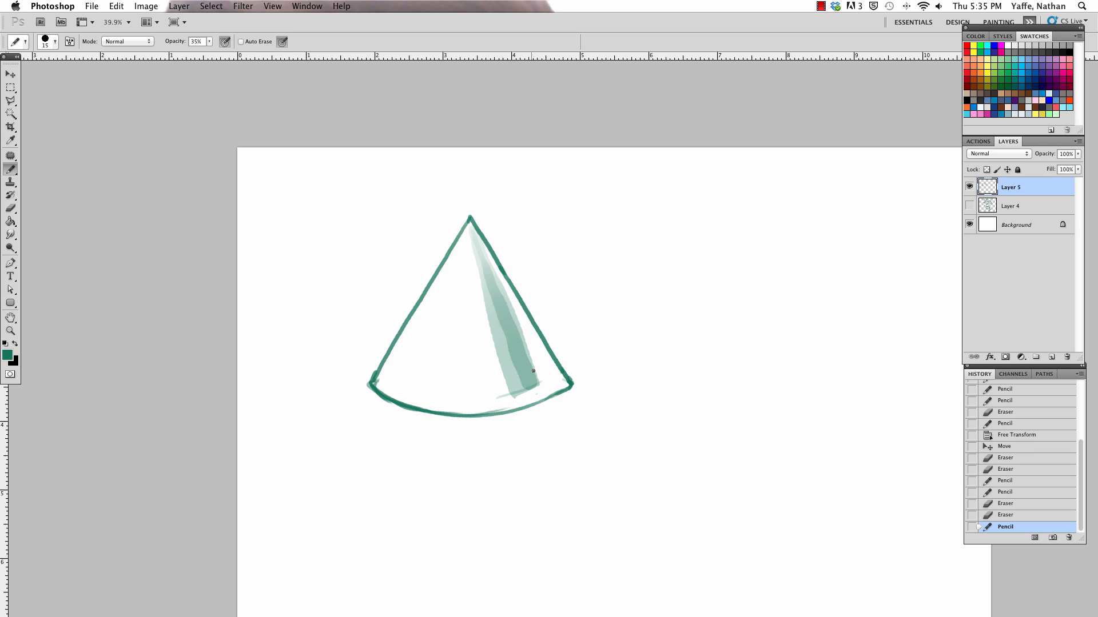
pyautogui.hscroll(-5, 558, 397)
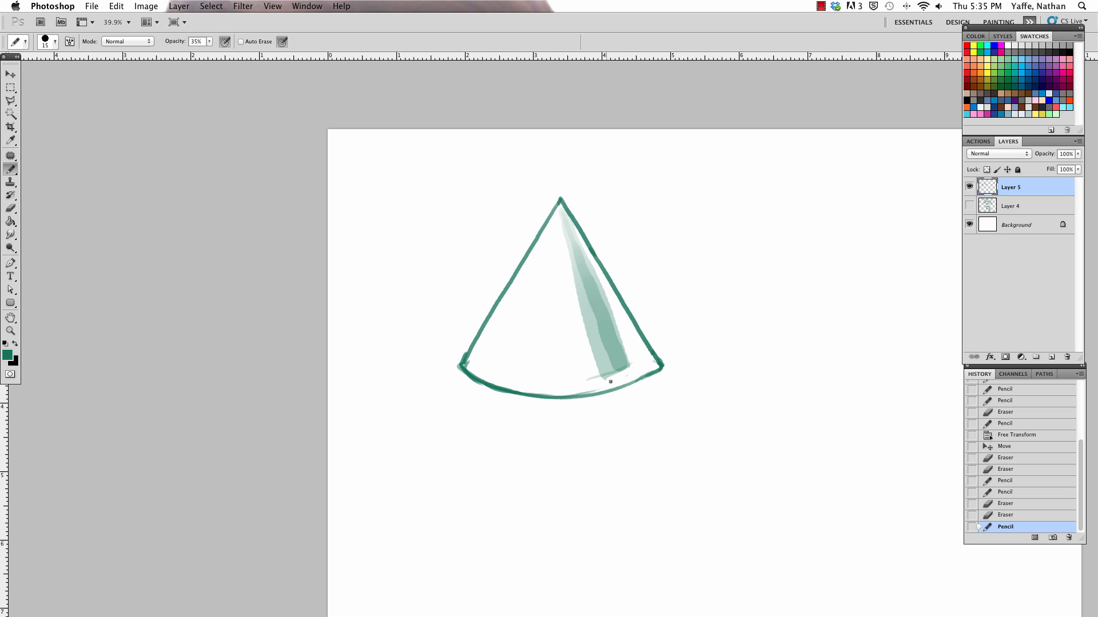
pyautogui.moveTo(631, 368)
pyautogui.mouseDown()
pyautogui.moveTo(638, 369)
pyautogui.moveTo(586, 370)
pyautogui.moveTo(633, 352)
pyautogui.moveTo(584, 361)
pyautogui.moveTo(620, 341)
pyautogui.moveTo(580, 336)
pyautogui.moveTo(607, 320)
pyautogui.moveTo(584, 323)
pyautogui.moveTo(615, 313)
pyautogui.moveTo(578, 313)
pyautogui.mouseUp()
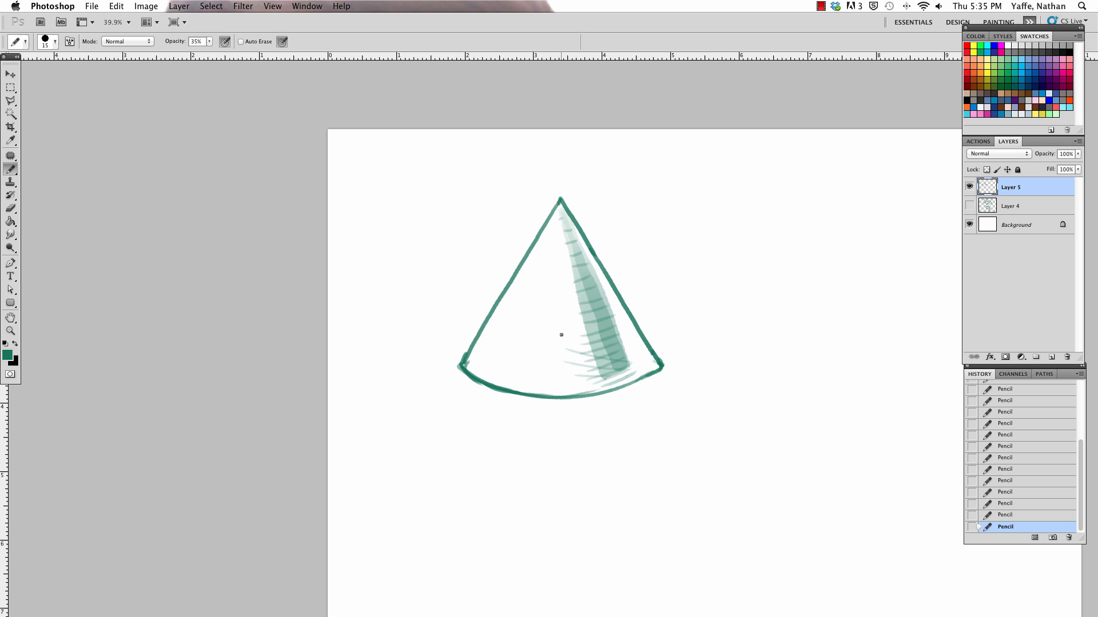
pyautogui.moveTo(621, 343); pyautogui.dragTo(563, 336)
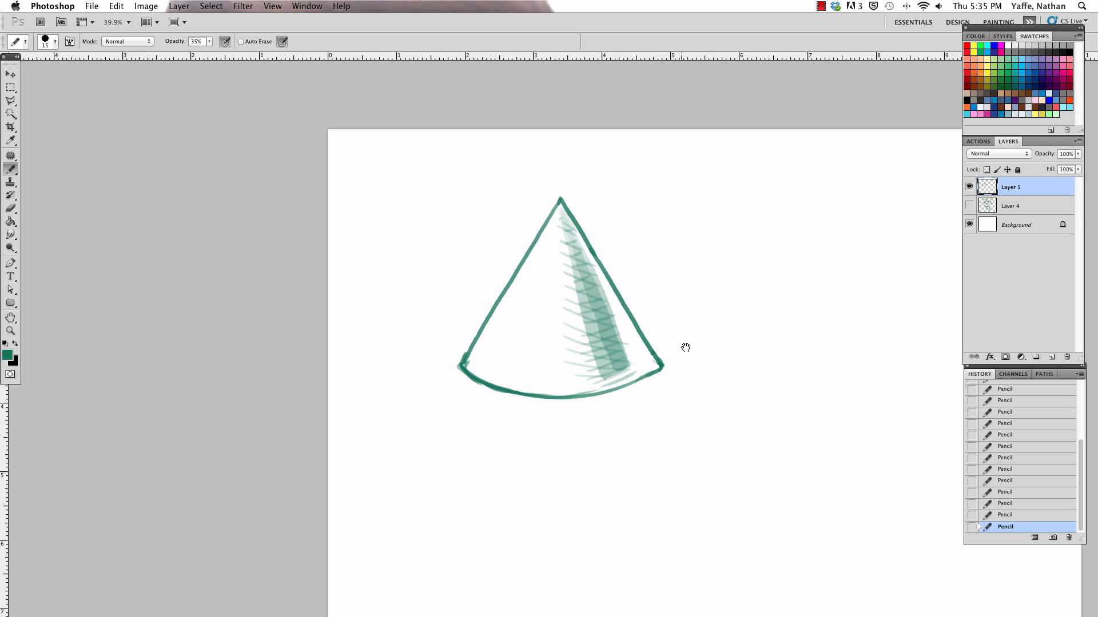
# Step: Try a broader shading stroke from the apex to the base at 24% Pencil opacity, and undo it
pyautogui.moveTo(686, 347); pyautogui.dragTo(663, 339)
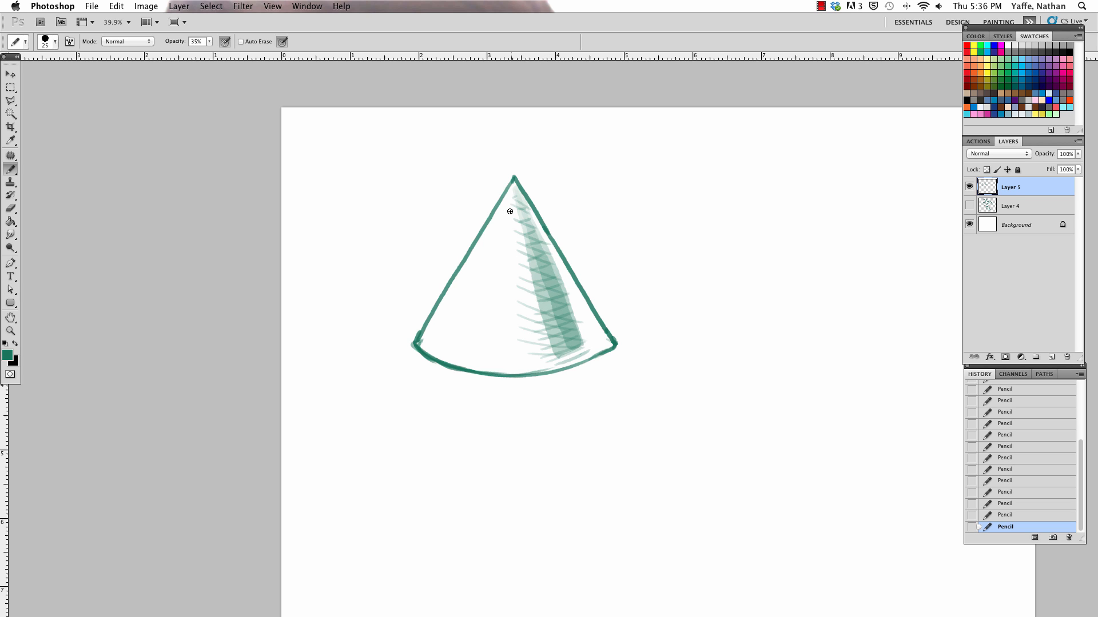
pyautogui.press(']')
pyautogui.press(']')
pyautogui.press(']')
pyautogui.press(']')
pyautogui.write('24')
pyautogui.press('Return')
pyautogui.press(']')
pyautogui.press(']')
pyautogui.moveTo(512, 202); pyautogui.dragTo(563, 349)
pyautogui.press('super+z')
# Step: Paint a light tone across the cone's middle with the Pencil at 13% opacity and size 250, and trim its left edge with the Eraser
pyautogui.moveTo(210, 41); pyautogui.dragTo(204, 50)
pyautogui.press(']')
pyautogui.press(']')
pyautogui.press(']')
pyautogui.moveTo(451, 334)
pyautogui.mouseDown()
pyautogui.moveTo(510, 340)
pyautogui.moveTo(492, 284)
pyautogui.moveTo(514, 332)
pyautogui.moveTo(546, 324)
pyautogui.moveTo(521, 323)
pyautogui.moveTo(513, 216)
pyautogui.moveTo(470, 326)
pyautogui.mouseUp()
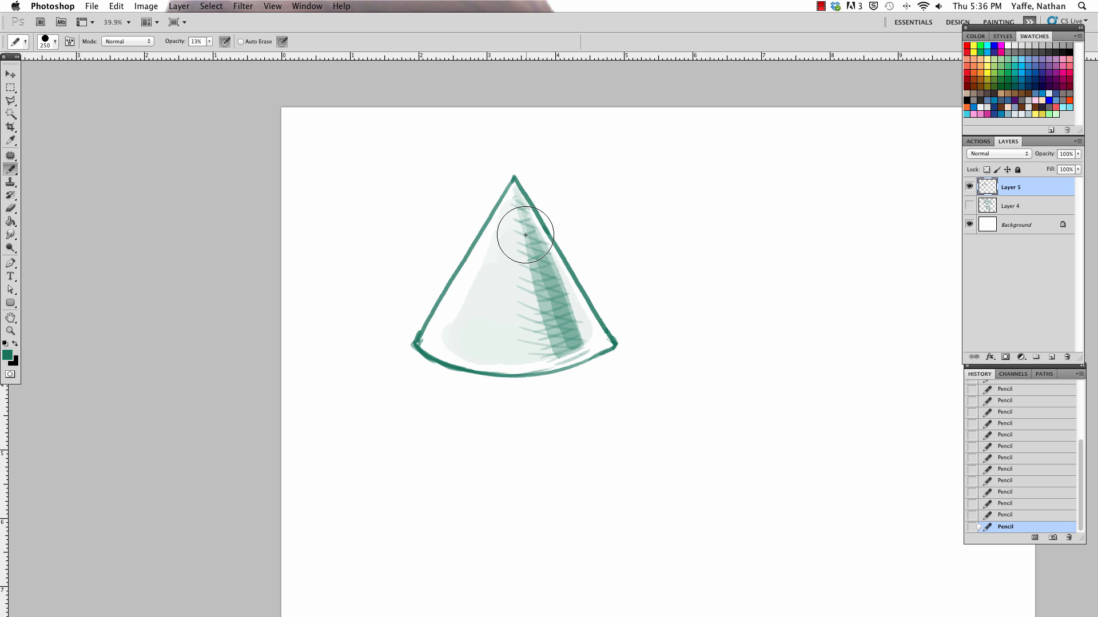
pyautogui.press('e')
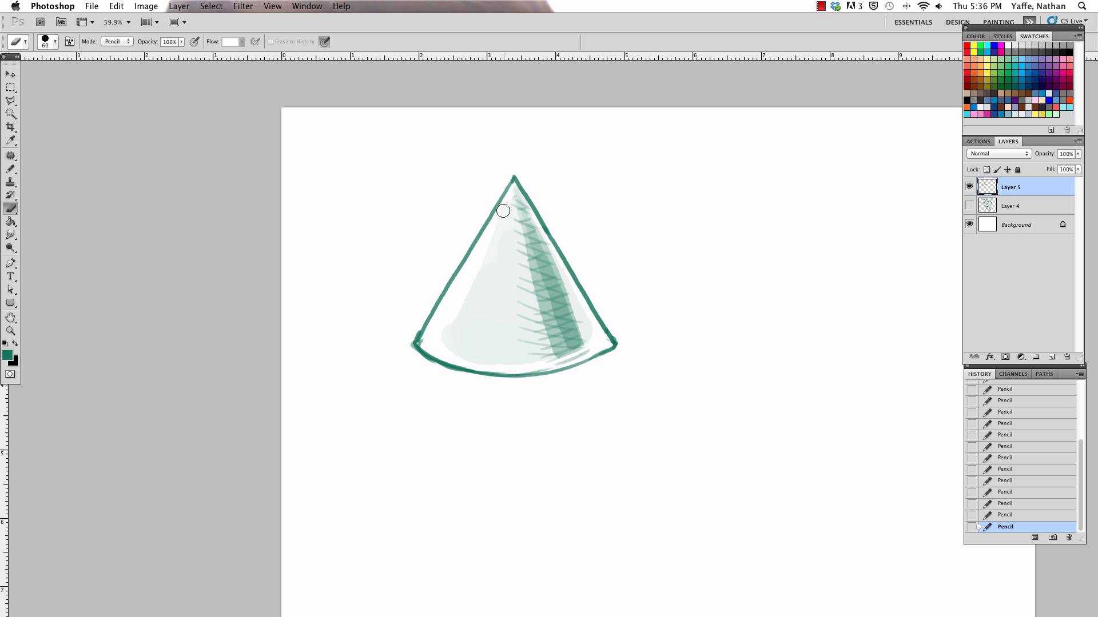
pyautogui.moveTo(506, 205)
pyautogui.mouseDown()
pyautogui.moveTo(456, 309)
pyautogui.moveTo(475, 307)
pyautogui.mouseUp()
# Step: Darken the left side of the crosshatched band from apex to base with the Pencil at size 100
pyautogui.press('b')
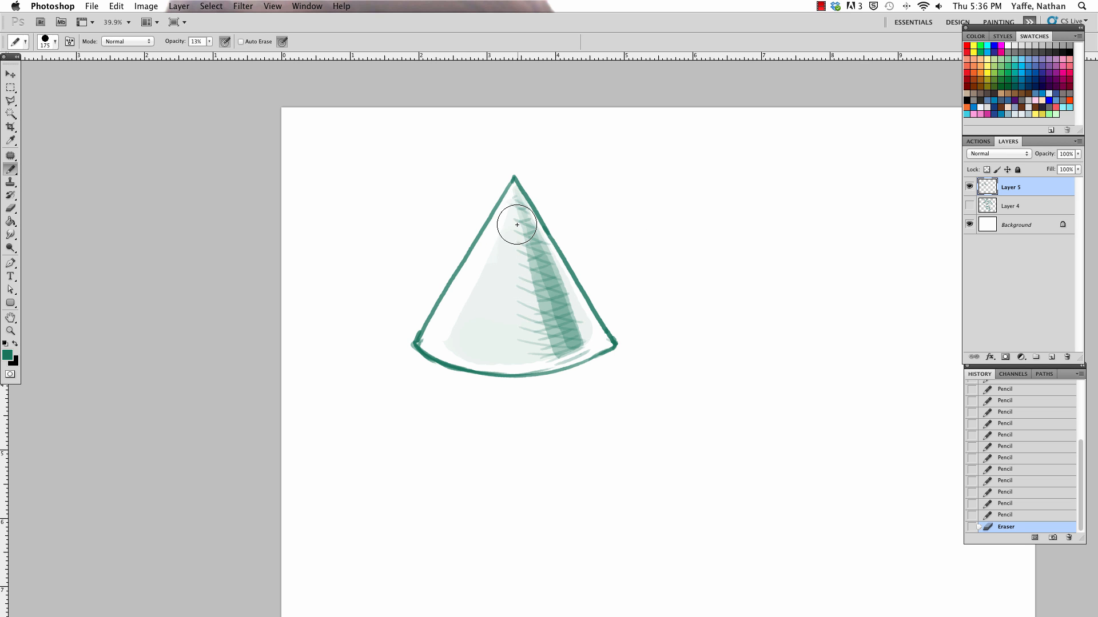
pyautogui.press('[')
pyautogui.moveTo(516, 203); pyautogui.dragTo(537, 353)
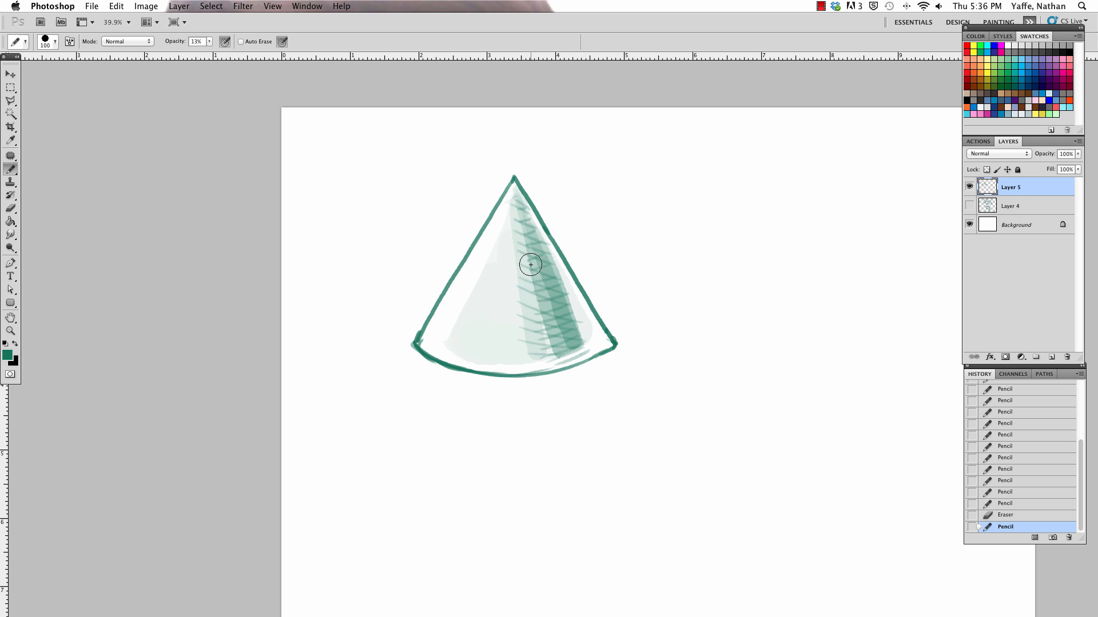
pyautogui.moveTo(530, 264); pyautogui.dragTo(545, 343)
pyautogui.press('e')
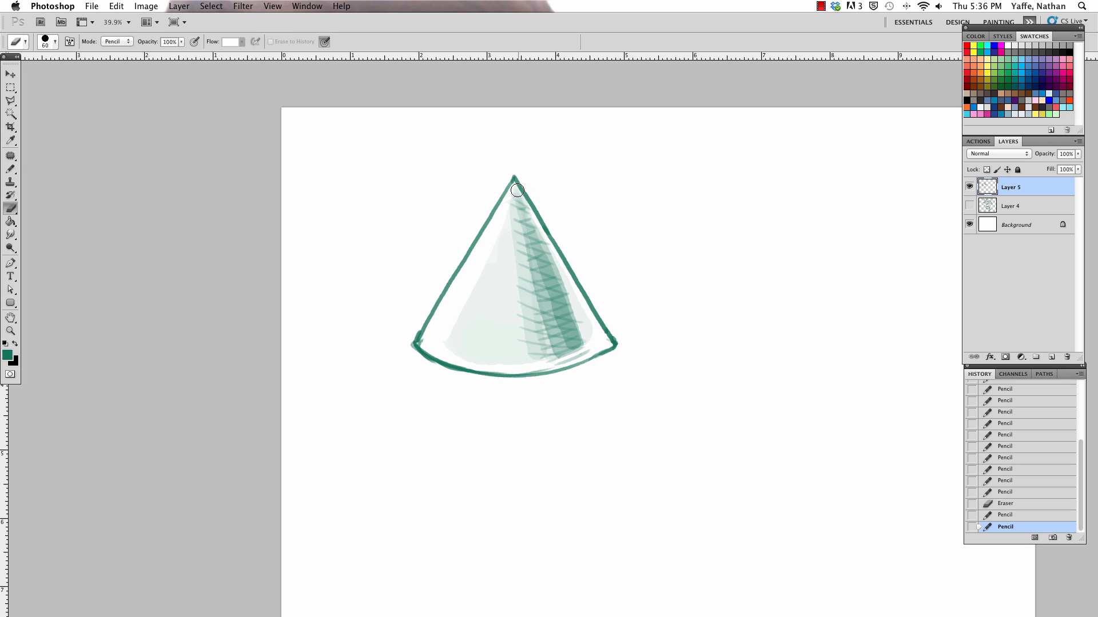
# Step: Trim the shading's right edge from the apex down with the Eraser, and paint a light band along the cone's base at Pencil size 100
pyautogui.moveTo(517, 190); pyautogui.dragTo(596, 342)
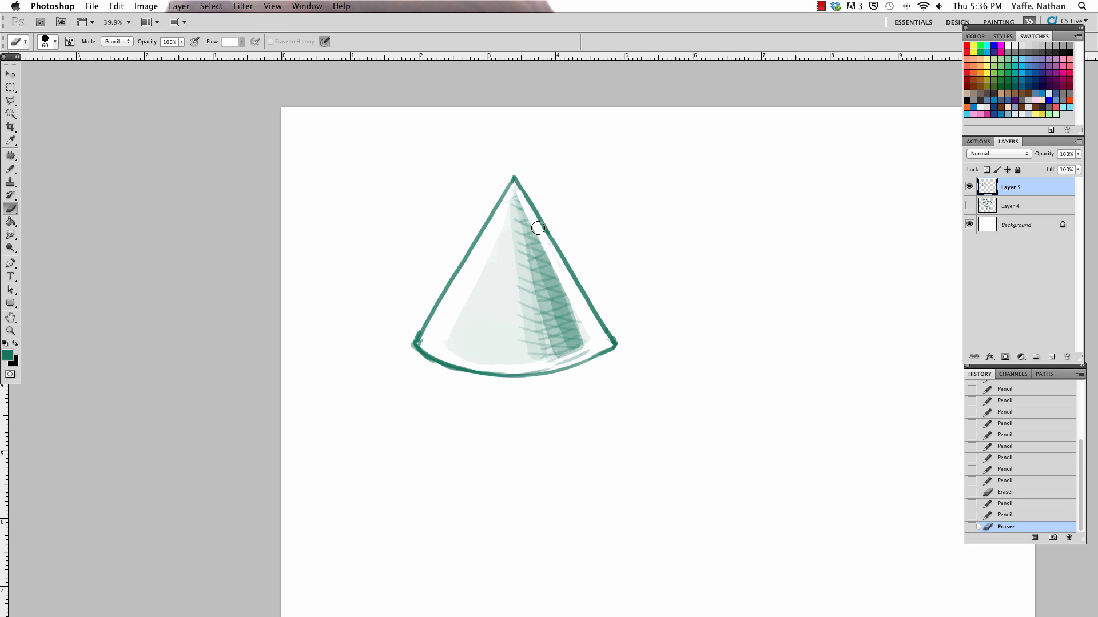
pyautogui.moveTo(514, 187); pyautogui.dragTo(545, 279)
pyautogui.press('b')
pyautogui.moveTo(434, 345); pyautogui.dragTo(616, 321)
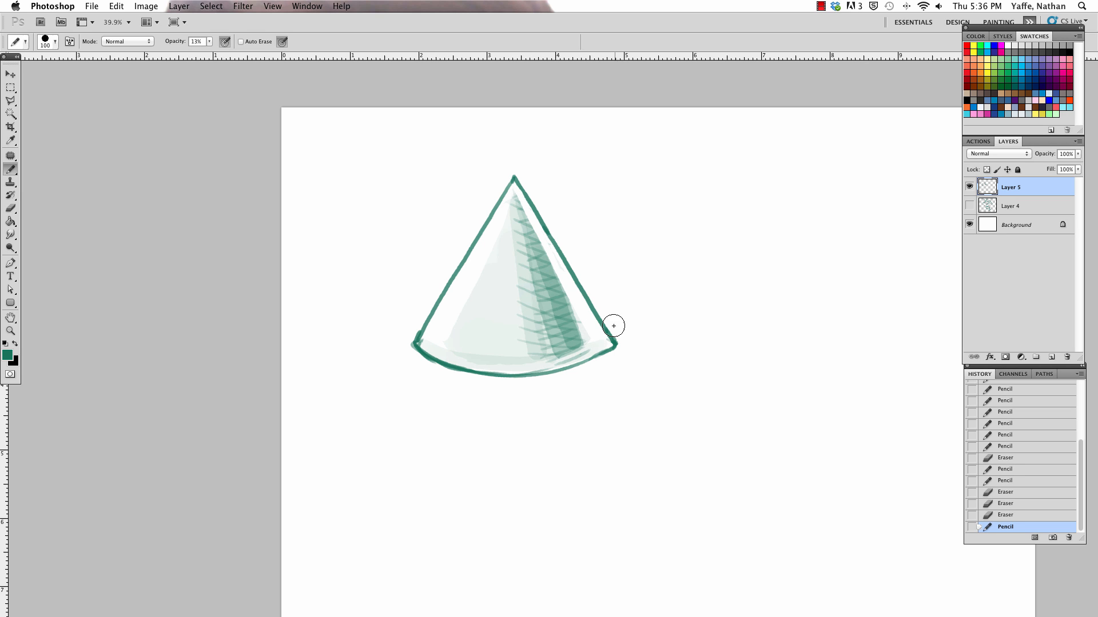
# Step: Clean the right edge of the shading near the apex with the Eraser, and darken the crosshatched band with Pencil strokes
pyautogui.press('e')
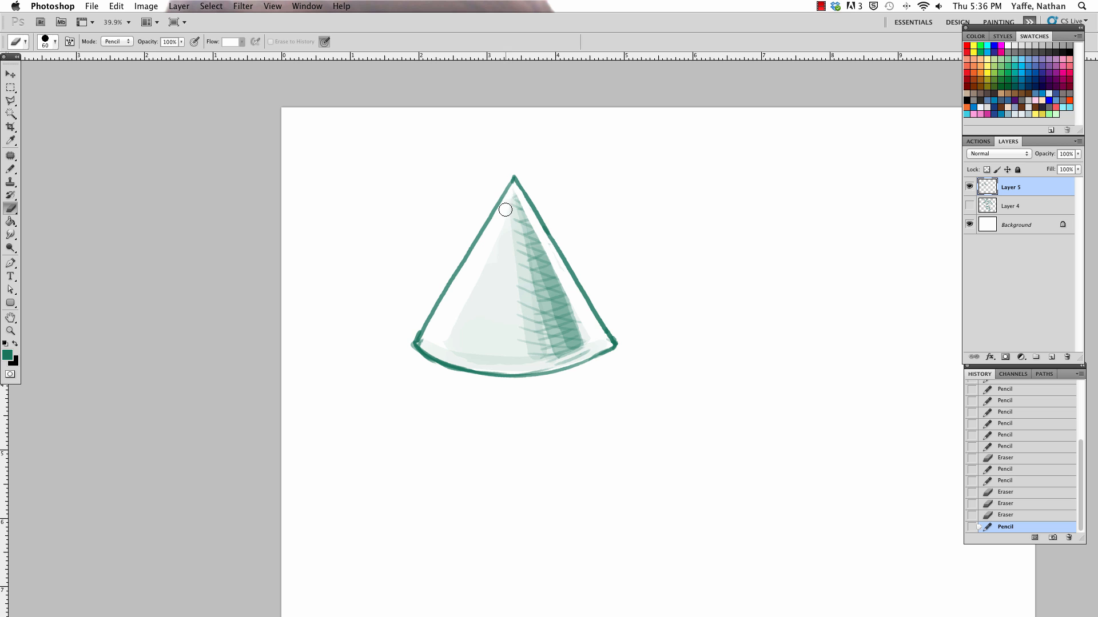
pyautogui.moveTo(515, 183); pyautogui.dragTo(578, 331)
pyautogui.press('b')
pyautogui.moveTo(530, 219)
pyautogui.mouseDown()
pyautogui.moveTo(578, 338)
pyautogui.moveTo(563, 338)
pyautogui.moveTo(565, 327)
pyautogui.mouseUp()
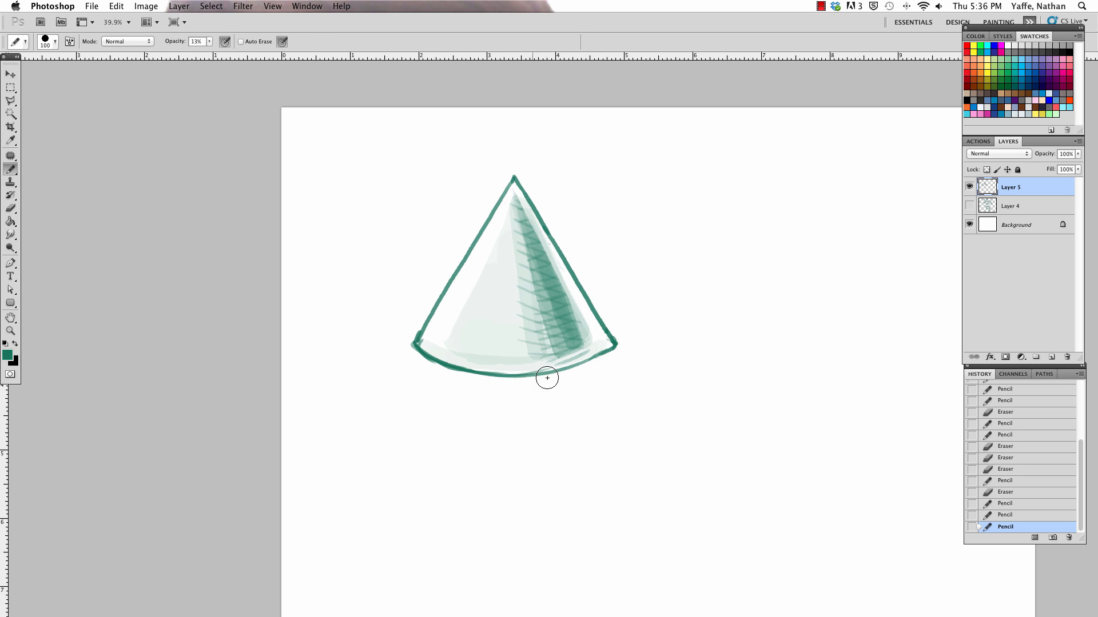
# Step: Paint a faint cast shadow beneath and to the right of the cone, and erase a highlight streak and dot into its light side
pyautogui.moveTo(454, 371); pyautogui.dragTo(684, 356)
pyautogui.press('e')
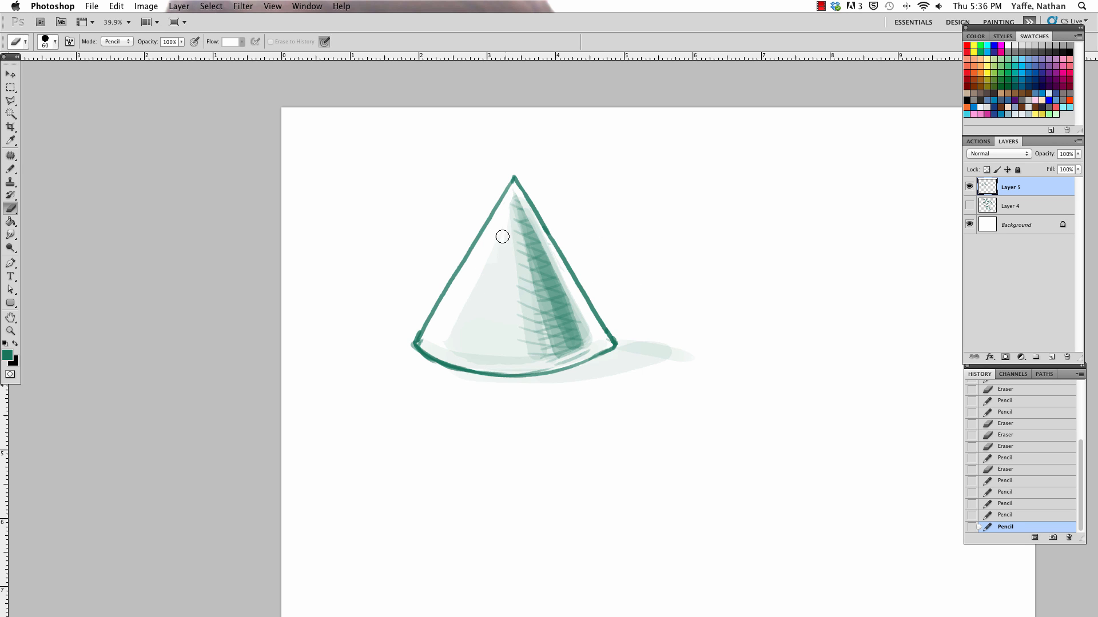
pyautogui.moveTo(504, 221); pyautogui.dragTo(484, 311)
pyautogui.click(475, 338)
# Step: Build up the cast shadow with more light Pencil strokes and trim its outer end and edges with the Eraser
pyautogui.press('b')
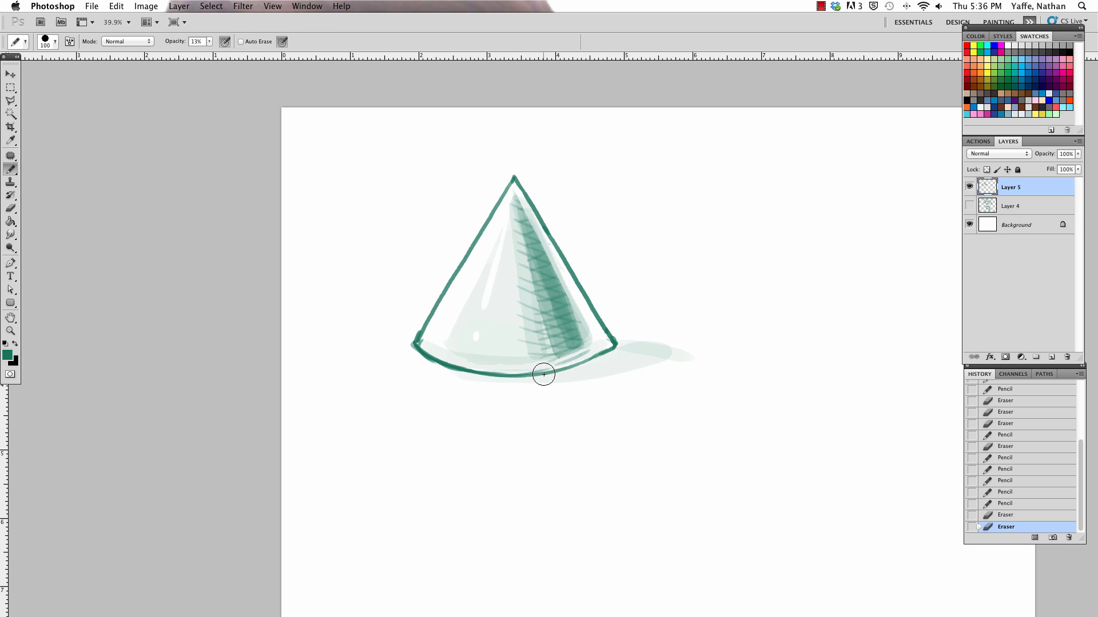
pyautogui.moveTo(545, 375)
pyautogui.mouseDown()
pyautogui.moveTo(678, 332)
pyautogui.moveTo(690, 361)
pyautogui.mouseUp()
pyautogui.press('e')
pyautogui.moveTo(690, 360); pyautogui.dragTo(697, 358)
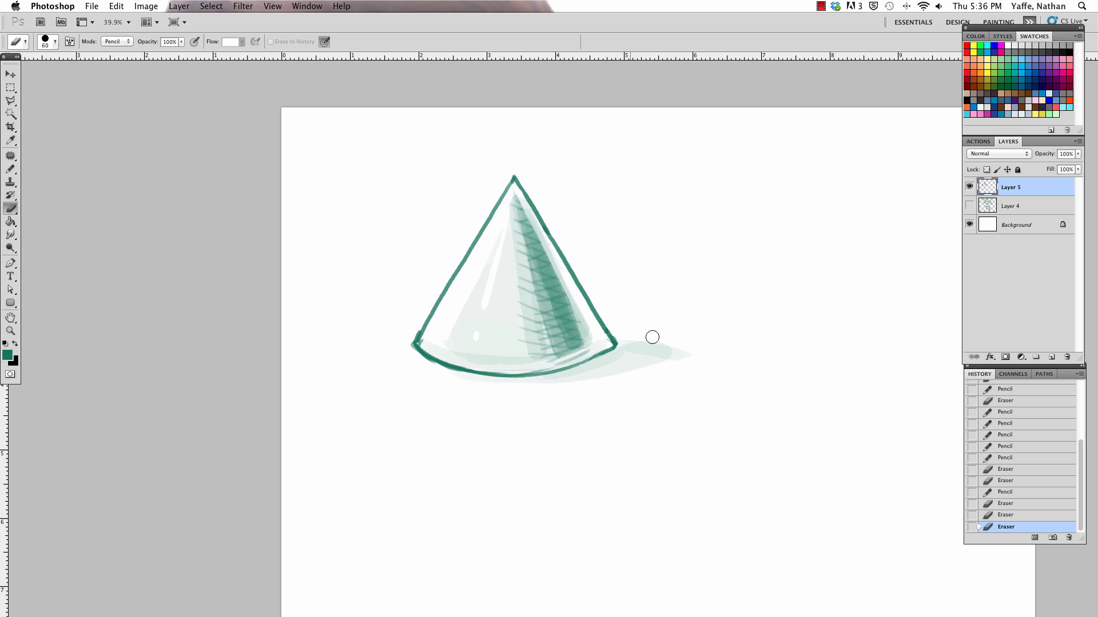
pyautogui.press('b')
pyautogui.moveTo(615, 341); pyautogui.dragTo(689, 356)
pyautogui.moveTo(608, 328)
pyautogui.mouseDown()
pyautogui.moveTo(608, 357)
pyautogui.moveTo(686, 353)
pyautogui.moveTo(650, 358)
pyautogui.mouseUp()
pyautogui.press('e')
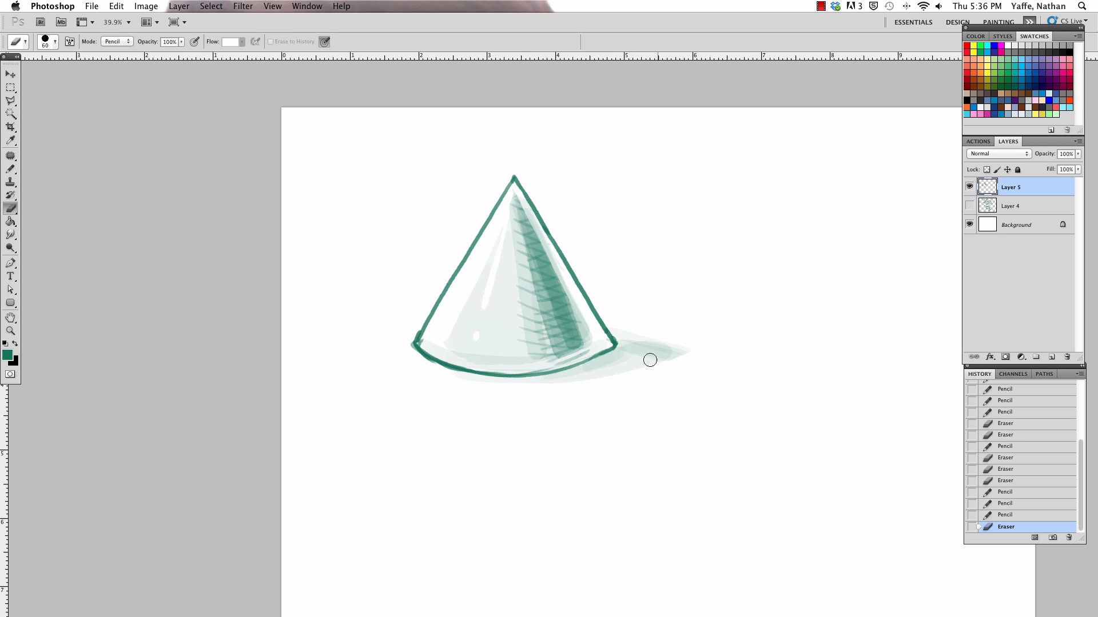
# Step: Deepen the cast shadow near the cone's lower right corner at Pencil size 175, undoing the stroke that overlaps the base
pyautogui.press('b')
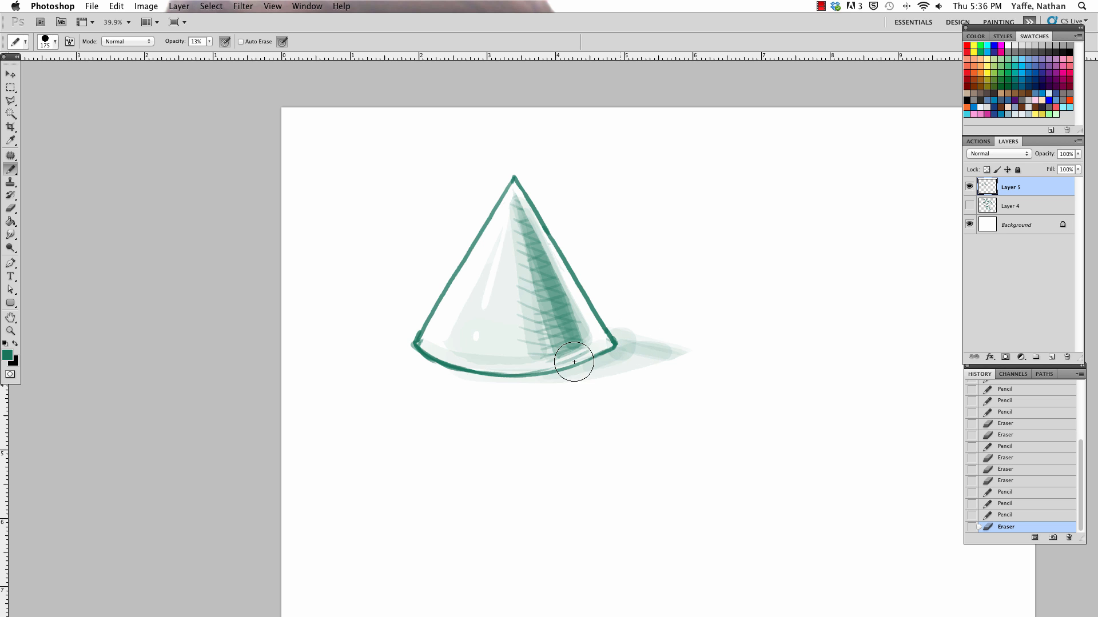
pyautogui.moveTo(573, 364)
pyautogui.mouseDown()
pyautogui.moveTo(622, 346)
pyautogui.moveTo(590, 362)
pyautogui.mouseUp()
pyautogui.press('super+z')
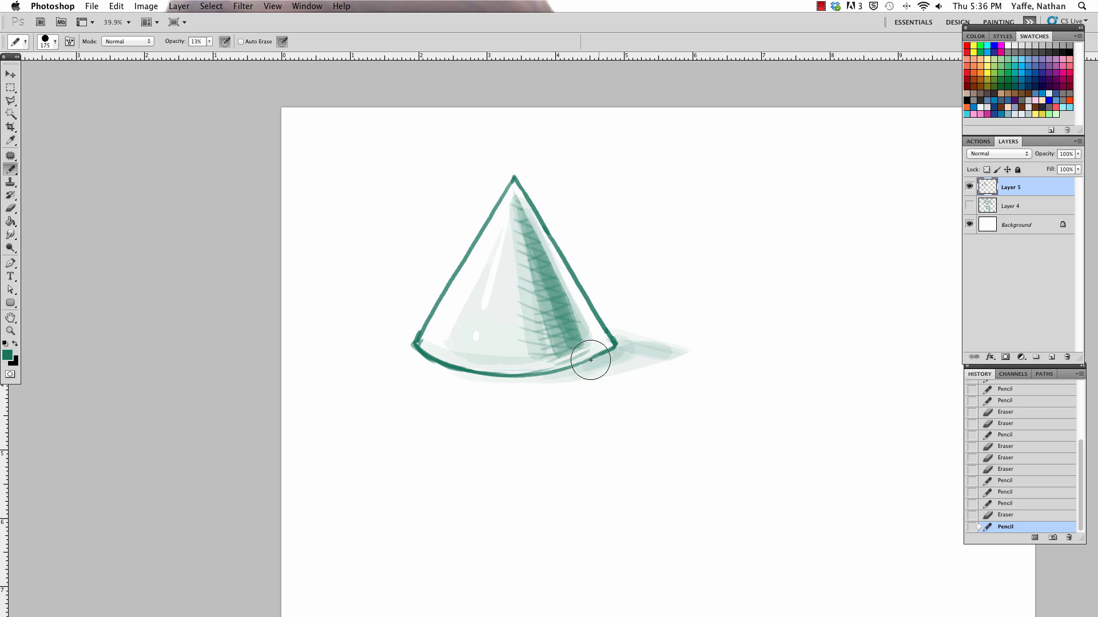
pyautogui.moveTo(662, 360)
pyautogui.mouseDown()
pyautogui.moveTo(628, 355)
pyautogui.moveTo(703, 346)
pyautogui.mouseUp()
# Step: Try extending the cast shadow with a broader stroke at Pencil size 300, and undo it
pyautogui.press(']')
pyautogui.press(']')
pyautogui.press(']')
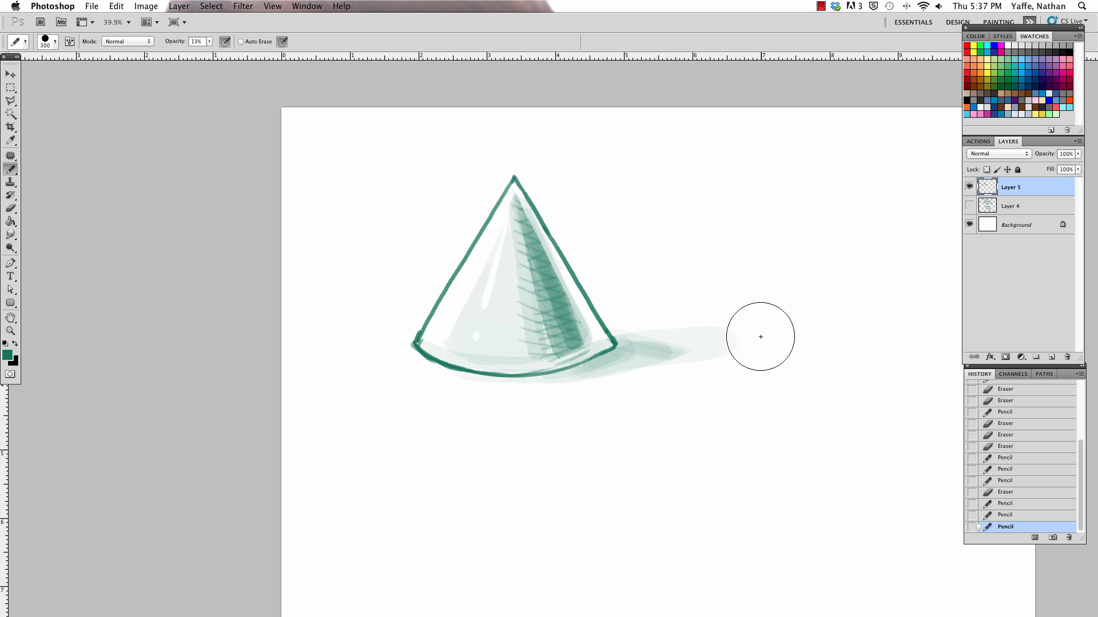
pyautogui.press('super+z')
# Step: Extend the cast shadow farther right with the Pencil at size 175, and trim its upper edge with the Eraser
pyautogui.press('[')
pyautogui.press('[')
pyautogui.press('[')
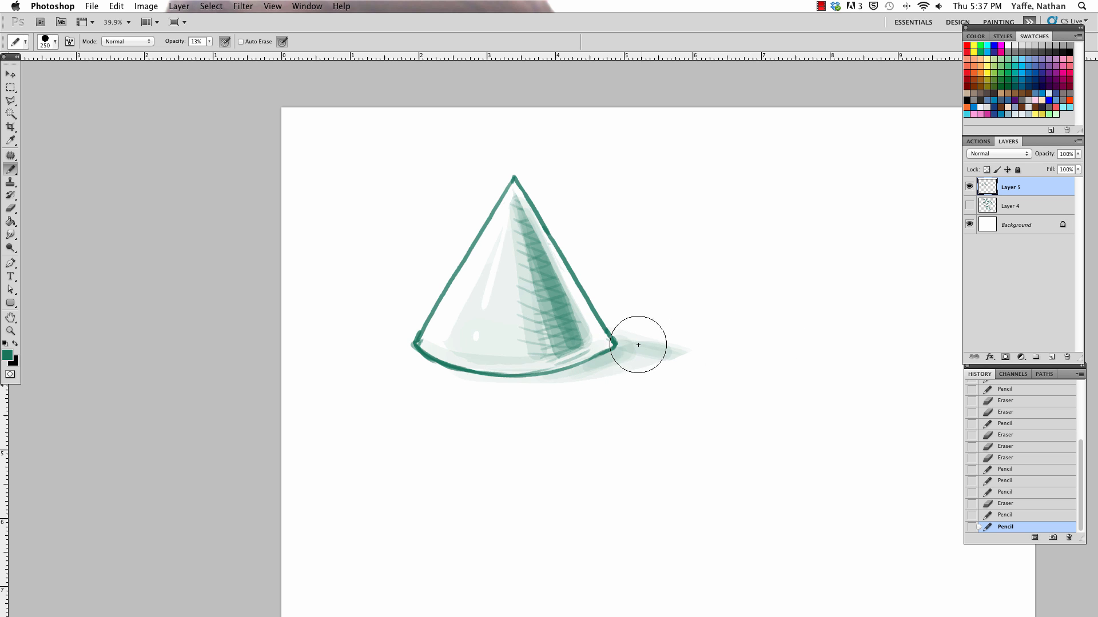
pyautogui.moveTo(612, 347); pyautogui.dragTo(737, 344)
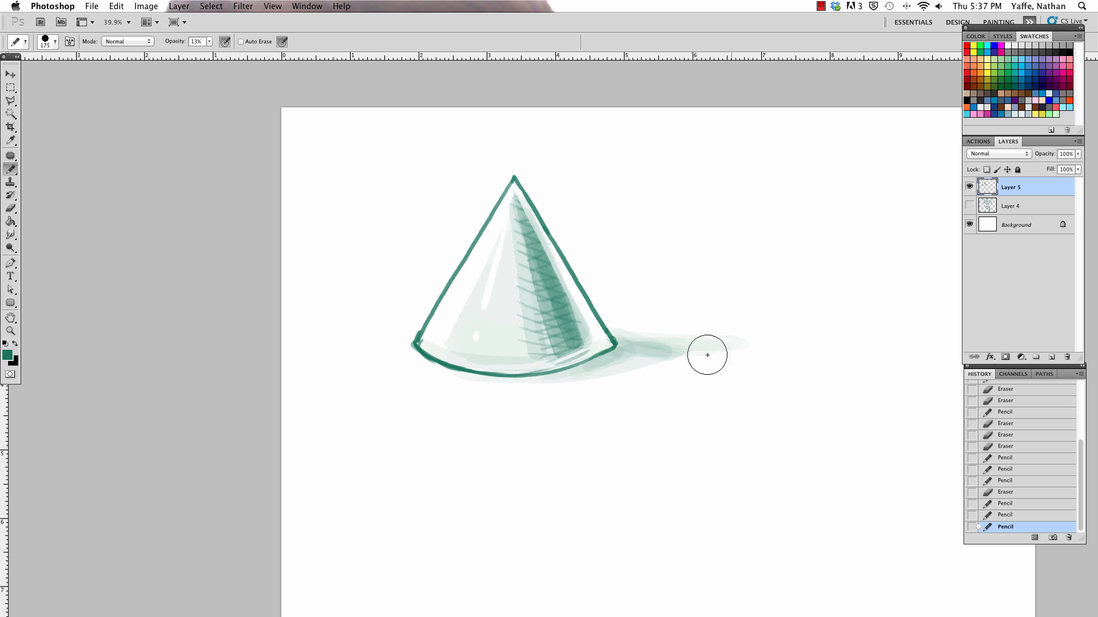
pyautogui.moveTo(626, 364); pyautogui.dragTo(789, 347)
pyautogui.press('e')
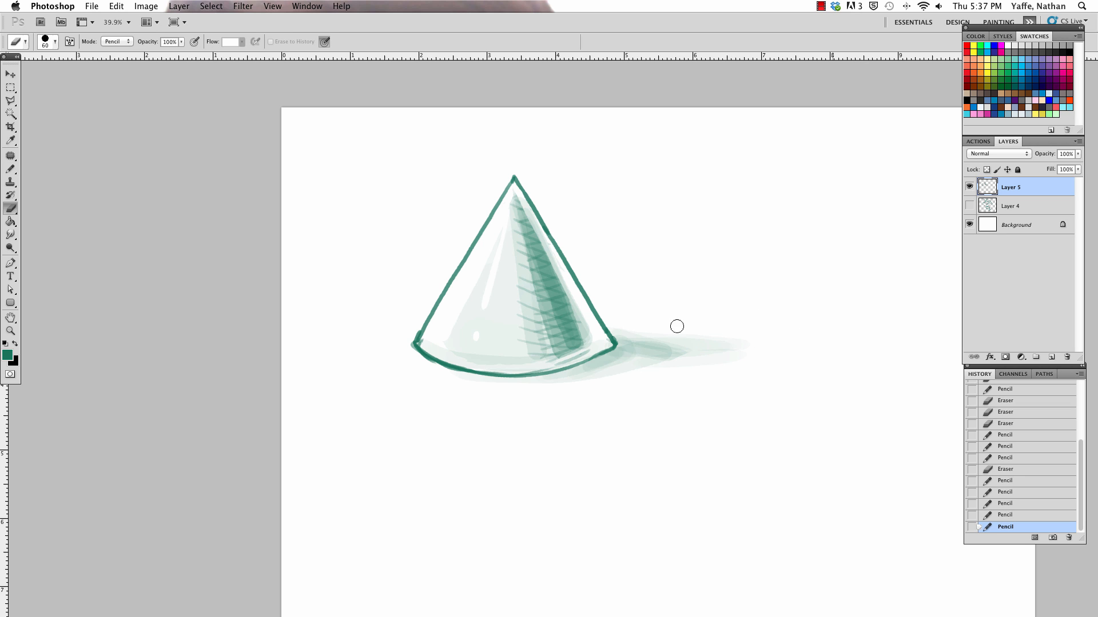
pyautogui.moveTo(677, 326); pyautogui.dragTo(754, 341)
# Step: Reduce the Pencil to size 25, sample the green of the cone's outline and set the Pencil opacity to 100%
pyautogui.press('b')
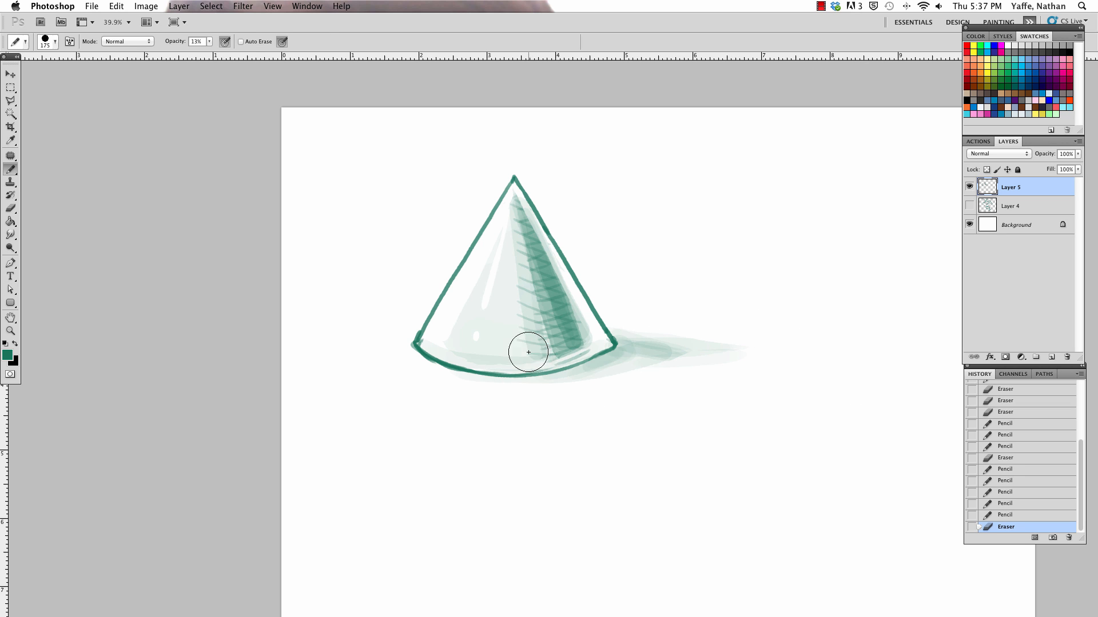
pyautogui.press('i')
pyautogui.press('b')
pyautogui.press('[')
pyautogui.press('[')
pyautogui.press('[')
pyautogui.press('[')
pyautogui.press('[')
pyautogui.press('[')
pyautogui.click(385, 331)
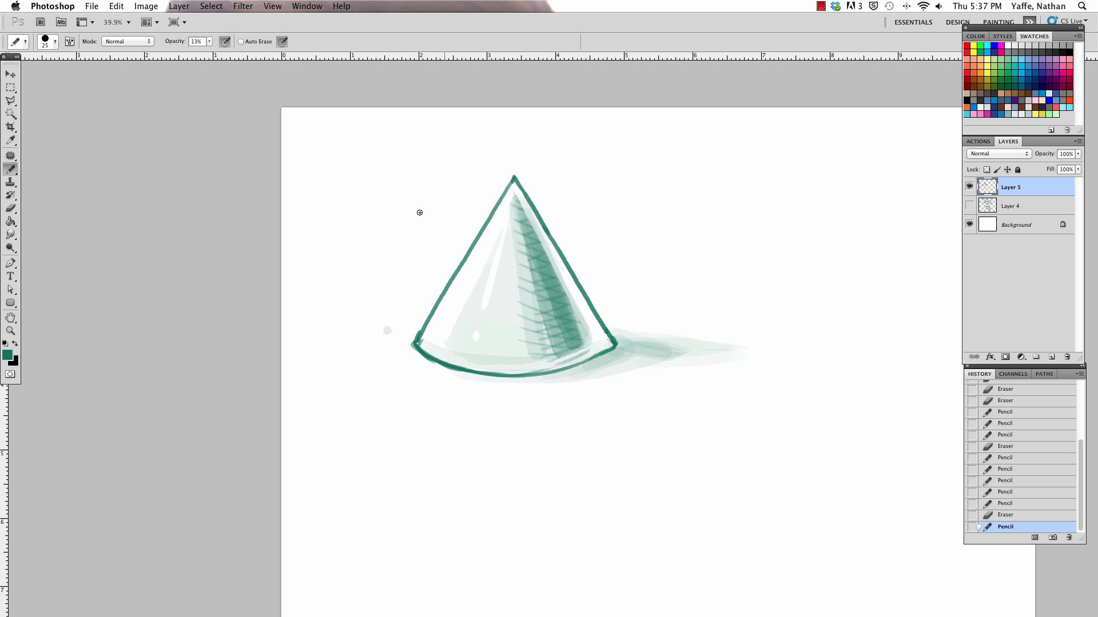
pyautogui.press('i')
pyautogui.click(419, 337)
pyautogui.press('b')
pyautogui.click(209, 43)
pyautogui.moveTo(211, 53); pyautogui.dragTo(275, 60)
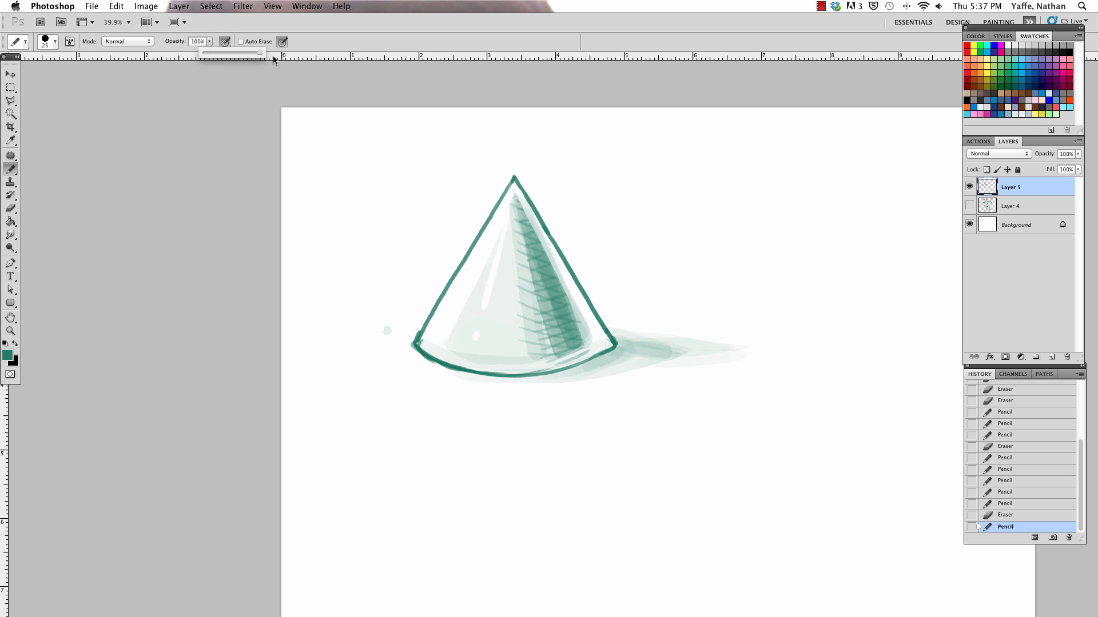
# Step: Try a small plant mark just left of the cone's base at Pencil size 15, and erase it
pyautogui.click(396, 316)
pyautogui.click(388, 331)
pyautogui.moveTo(387, 337); pyautogui.dragTo(382, 365)
pyautogui.press('e')
pyautogui.press('b')
pyautogui.click(384, 351)
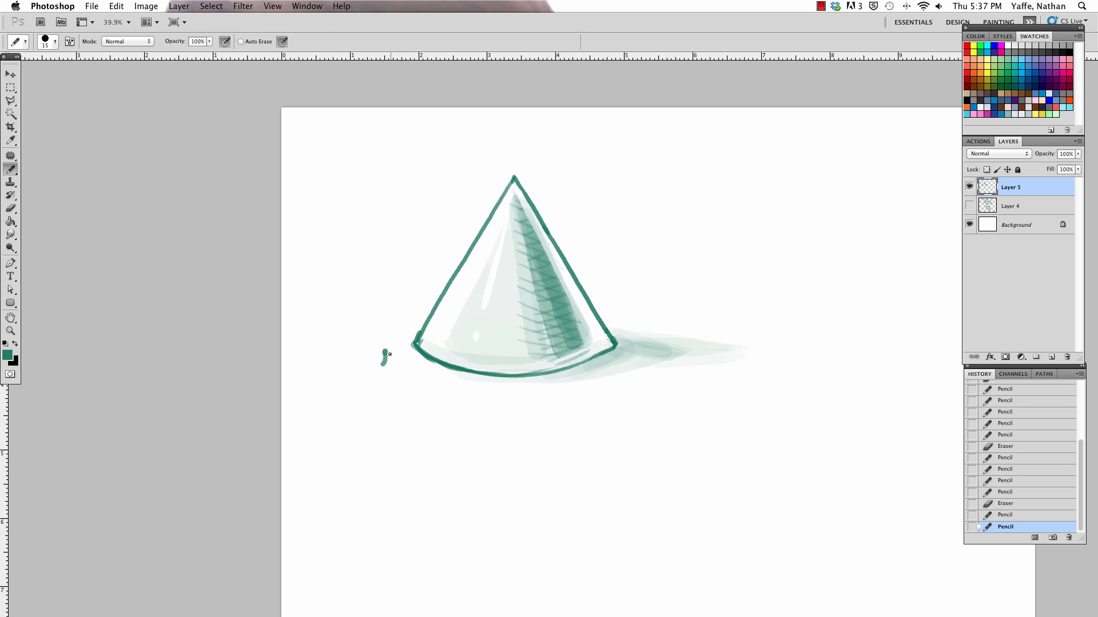
pyautogui.press('e')
pyautogui.moveTo(383, 360); pyautogui.dragTo(384, 364)
pyautogui.moveTo(385, 354)
pyautogui.mouseDown()
pyautogui.moveTo(384, 365)
pyautogui.moveTo(405, 364)
pyautogui.moveTo(377, 350)
pyautogui.moveTo(401, 346)
pyautogui.moveTo(364, 360)
pyautogui.moveTo(372, 371)
pyautogui.mouseUp()
# Step: Draw rows of small plant-like marks beside the cone's lower left corner with the Pencil at size 10
pyautogui.press('b')
pyautogui.click(384, 355)
pyautogui.click(383, 354)
pyautogui.click(384, 353)
pyautogui.click(373, 358)
pyautogui.scroll(1, 592, 429)
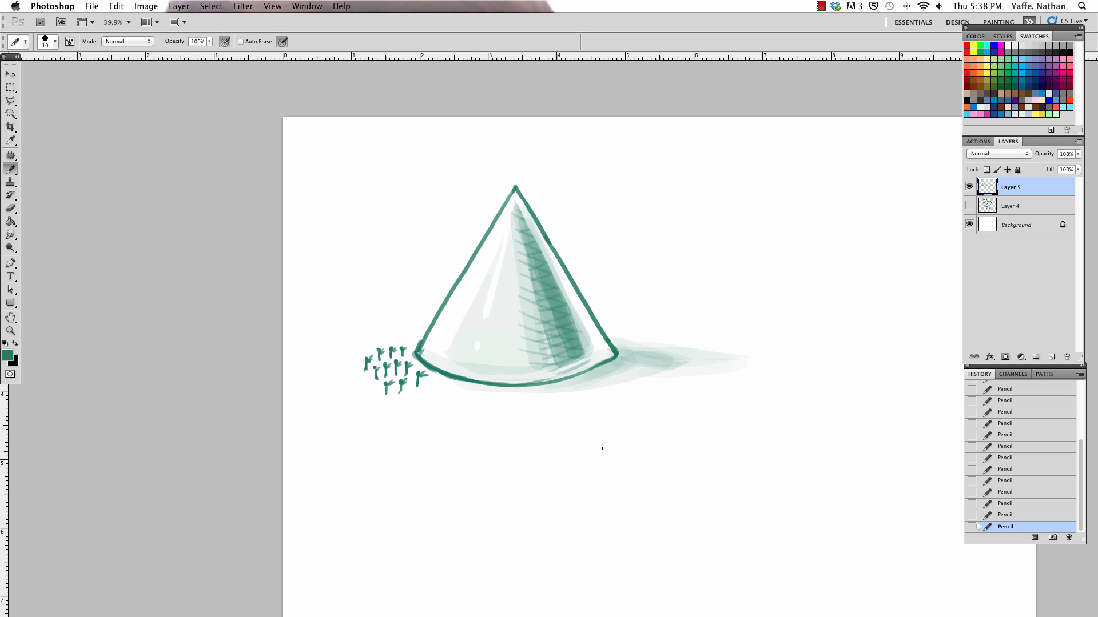
# Step: Sketch thin curved hill lines behind the cone on both sides
pyautogui.press('a')
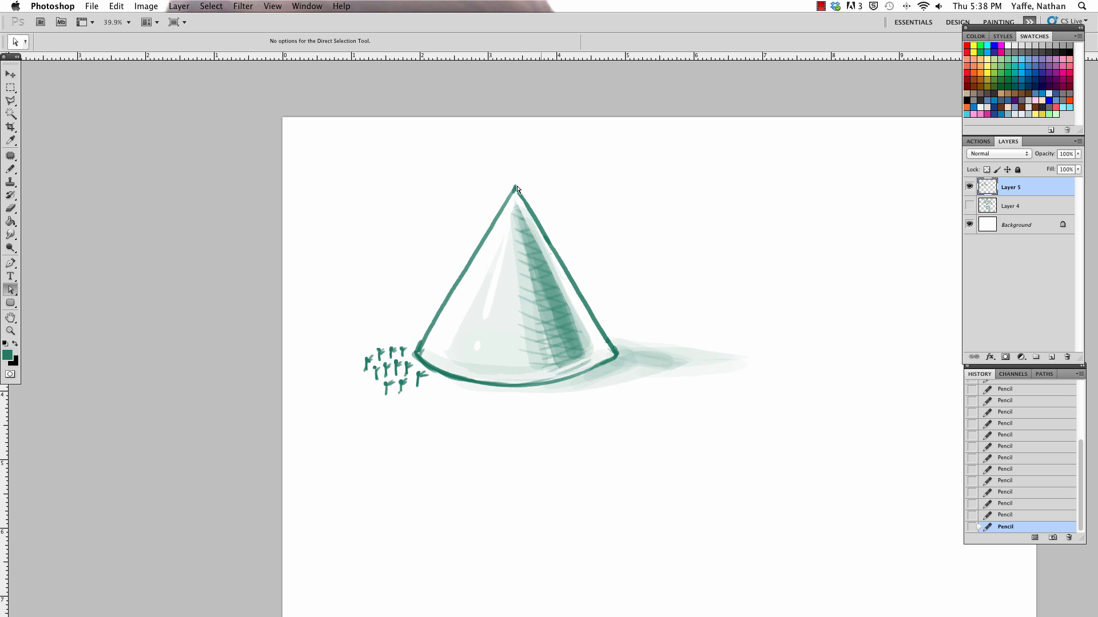
pyautogui.press('b')
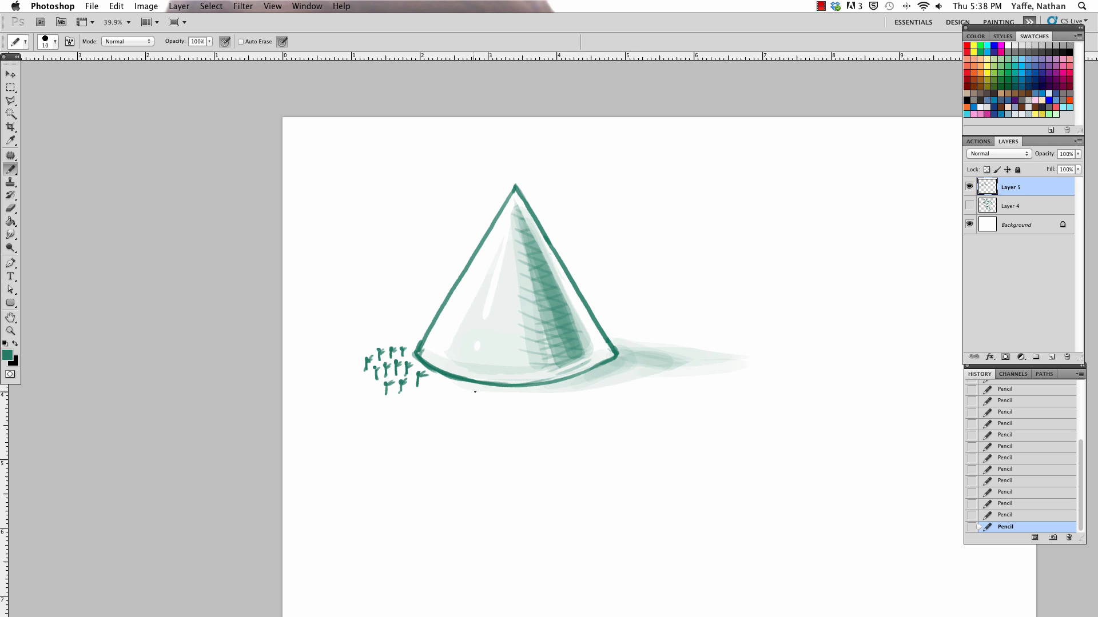
pyautogui.moveTo(319, 329); pyautogui.dragTo(425, 328)
pyautogui.moveTo(588, 307); pyautogui.dragTo(715, 311)
pyautogui.moveTo(394, 317); pyautogui.dragTo(436, 301)
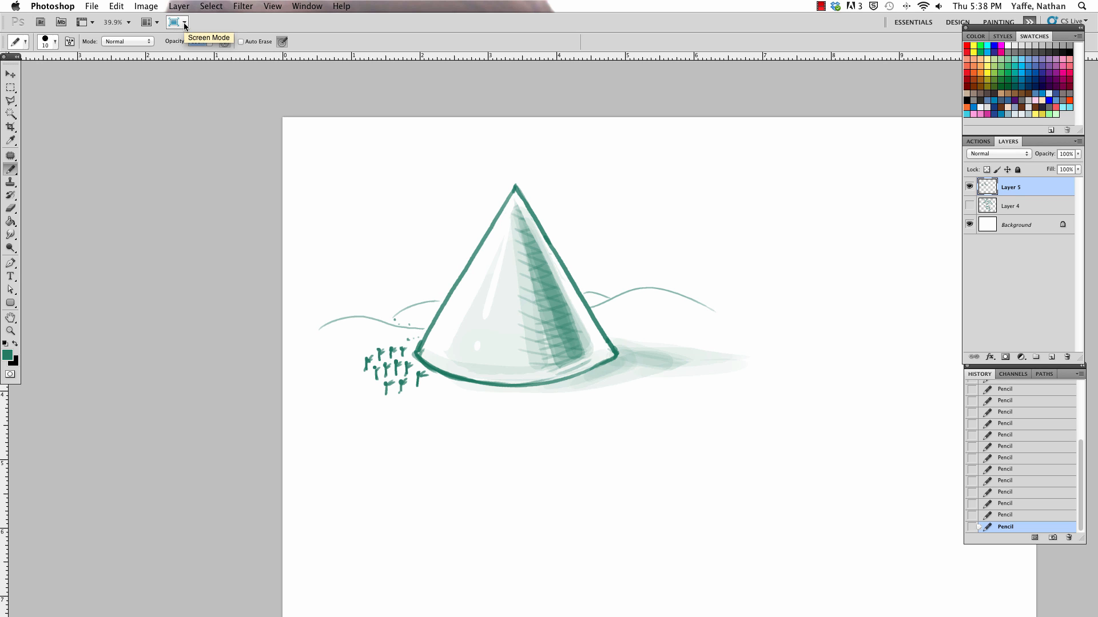
# Step: Shade the ground below the hills on both sides of the cone with the Pencil at 15% opacity, enlarging it from size 70 to 100
pyautogui.press('a')
pyautogui.press('b')
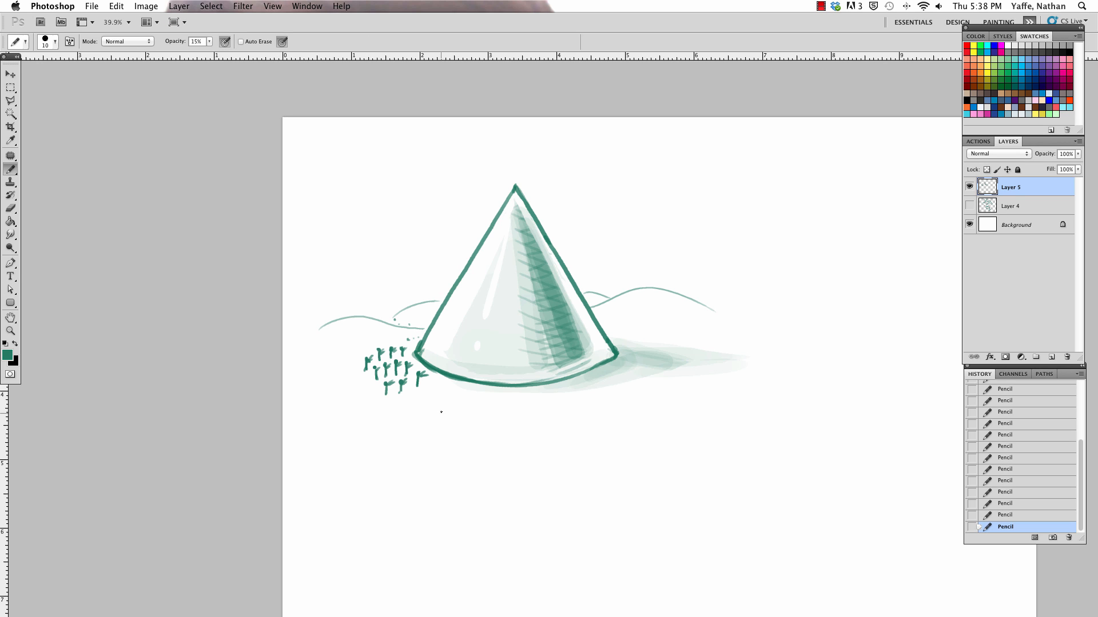
pyautogui.press(']')
pyautogui.press(']')
pyautogui.press(']')
pyautogui.press(']')
pyautogui.press(']')
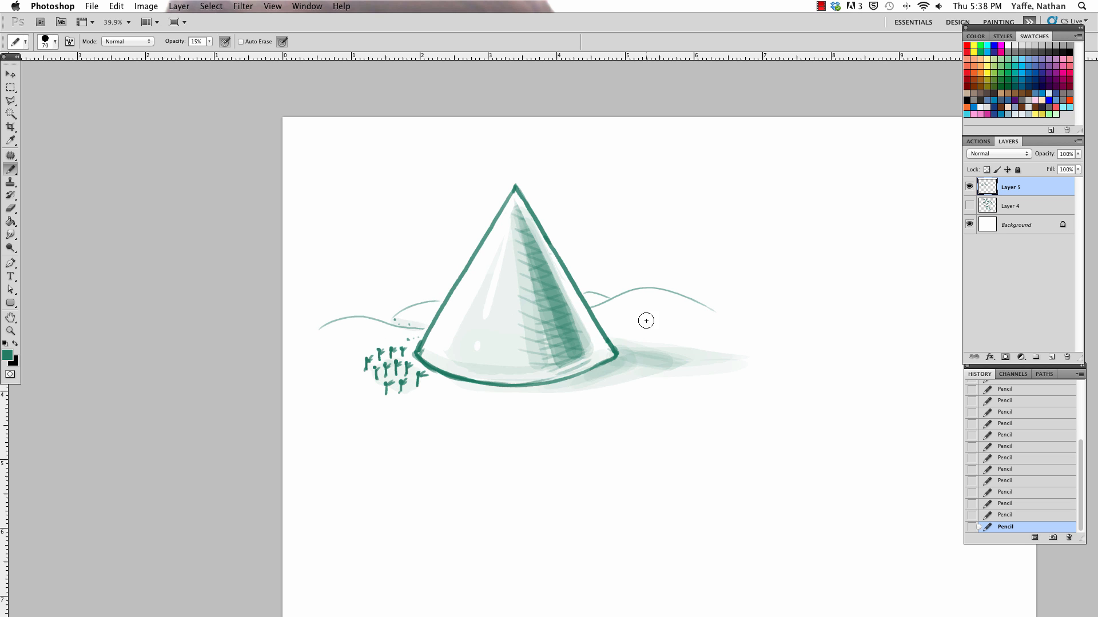
pyautogui.moveTo(591, 309)
pyautogui.mouseDown()
pyautogui.moveTo(676, 357)
pyautogui.moveTo(610, 317)
pyautogui.moveTo(671, 337)
pyautogui.mouseUp()
pyautogui.press(']')
pyautogui.press(']')
pyautogui.press(']')
pyautogui.moveTo(314, 334)
pyautogui.mouseDown()
pyautogui.moveTo(441, 332)
pyautogui.moveTo(371, 317)
pyautogui.moveTo(420, 324)
pyautogui.mouseUp()
# Step: Trim the light tone around the left hill line with the Eraser, and undo the last stroke
pyautogui.press('e')
pyautogui.moveTo(325, 338)
pyautogui.mouseDown()
pyautogui.moveTo(376, 341)
pyautogui.moveTo(314, 335)
pyautogui.moveTo(433, 356)
pyautogui.moveTo(351, 356)
pyautogui.moveTo(308, 341)
pyautogui.moveTo(480, 325)
pyautogui.moveTo(313, 336)
pyautogui.moveTo(433, 304)
pyautogui.moveTo(328, 316)
pyautogui.mouseUp()
pyautogui.press('b')
pyautogui.press('super+z')
pyautogui.press('e')
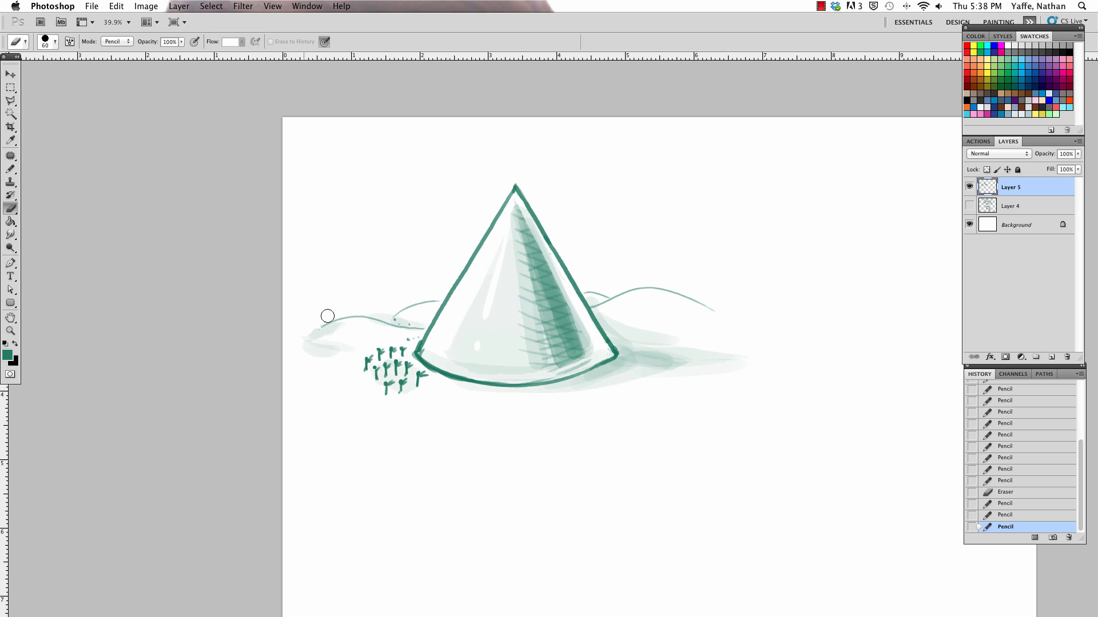
# Step: Draw a rectangle in the empty area to the lower right of the cone with the Pencil at 100% opacity and size 15
pyautogui.press('space')
pyautogui.moveTo(754, 458); pyautogui.dragTo(546, 387)
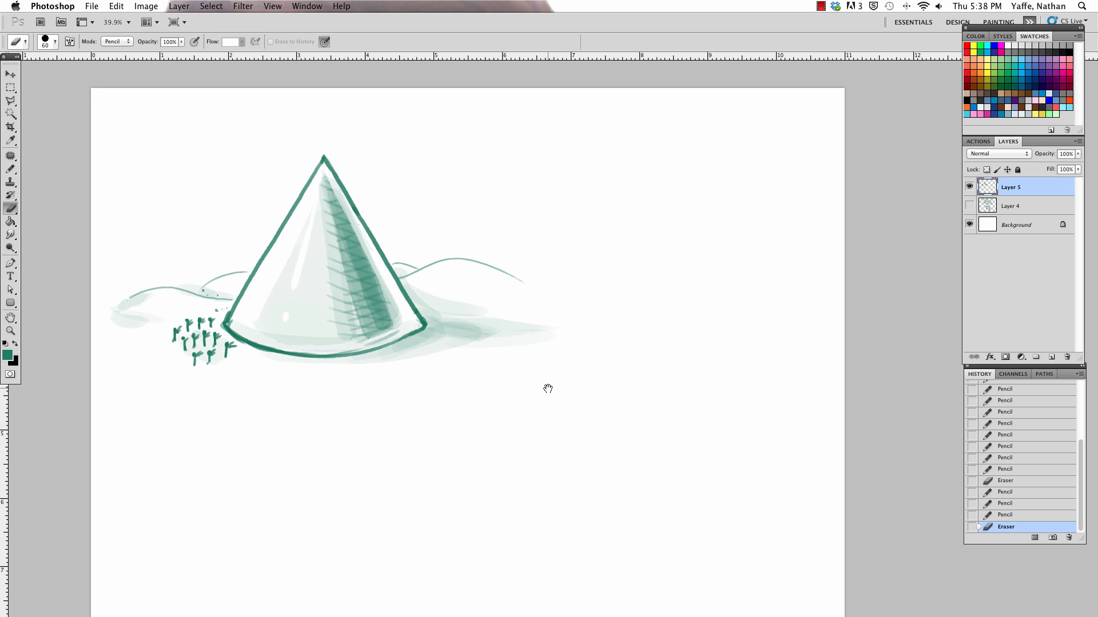
pyautogui.press('a')
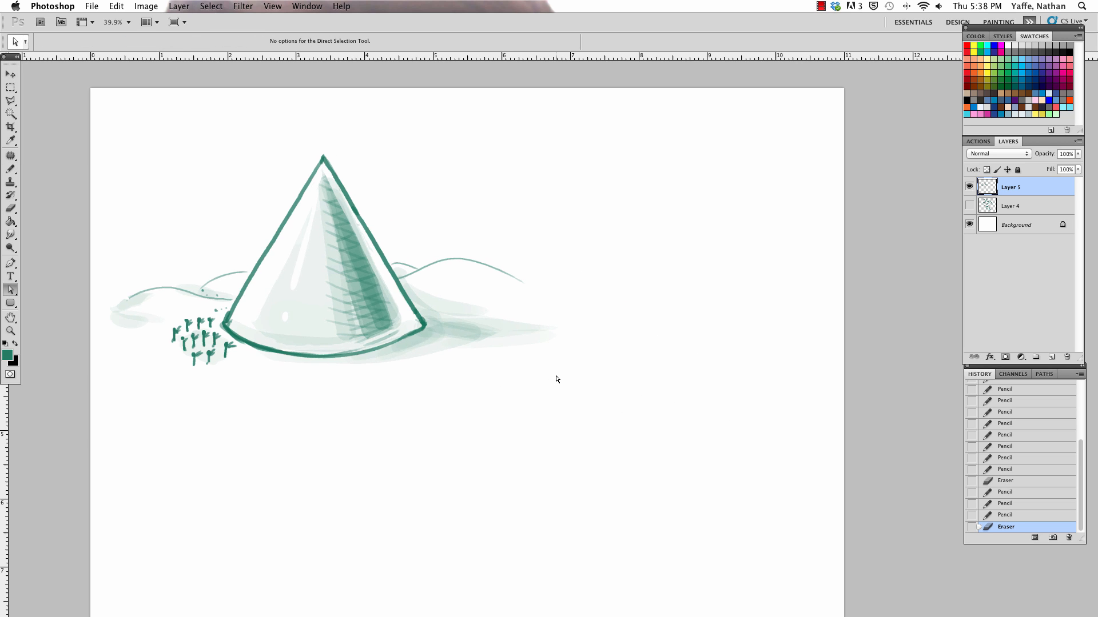
pyautogui.click(11, 169)
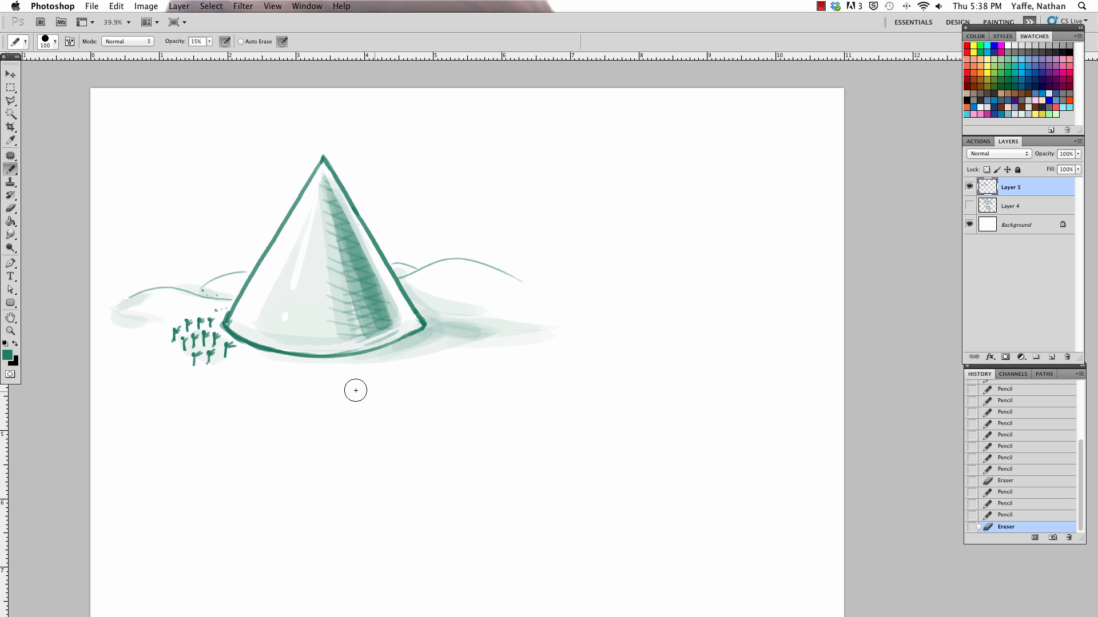
pyautogui.click(209, 41)
pyautogui.moveTo(212, 55); pyautogui.dragTo(262, 54)
pyautogui.press('Return')
pyautogui.press('[')
pyautogui.press('[')
pyautogui.press('[')
pyautogui.press('[')
pyautogui.press('[')
pyautogui.press('[')
pyautogui.press('[')
pyautogui.moveTo(553, 366); pyautogui.dragTo(552, 487)
pyautogui.moveTo(552, 365)
pyautogui.mouseDown()
pyautogui.moveTo(719, 345)
pyautogui.moveTo(722, 510)
pyautogui.mouseUp()
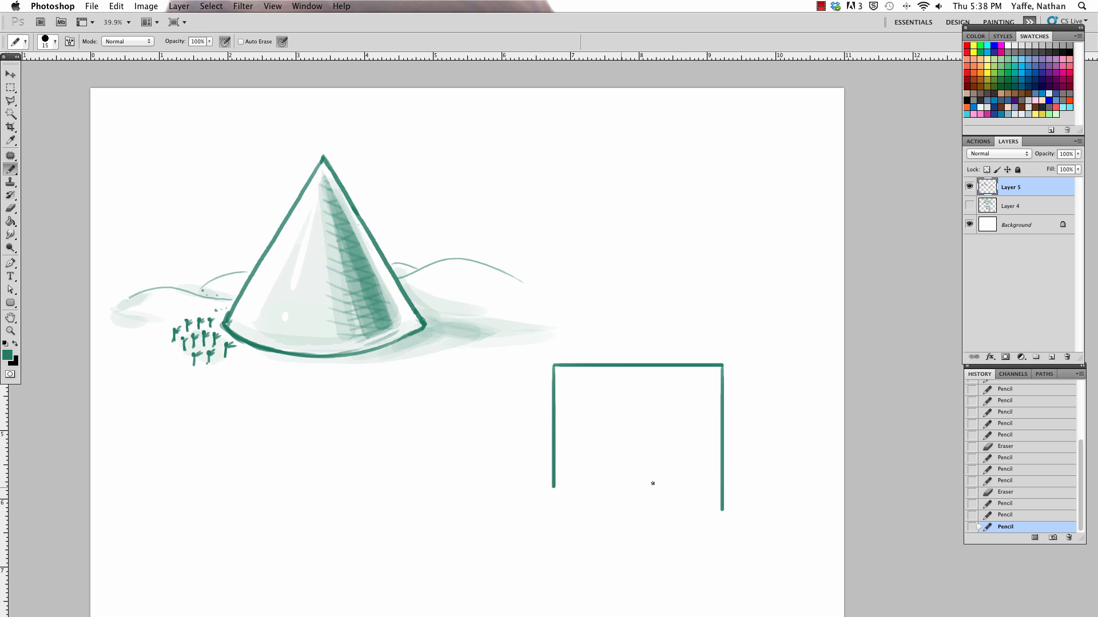
pyautogui.moveTo(553, 492)
pyautogui.mouseDown()
pyautogui.moveTo(553, 505)
pyautogui.moveTo(723, 504)
pyautogui.moveTo(718, 512)
pyautogui.mouseUp()
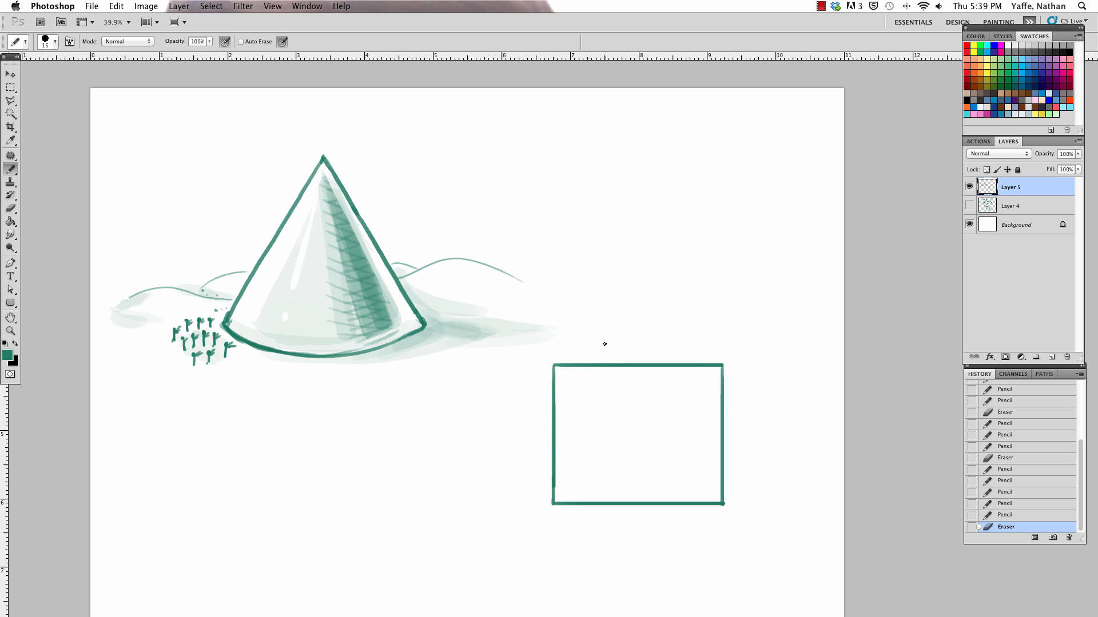
# Step: Draw a second, overlapping rectangle offset up and to the right of the first, then erase and redraw its right side slightly narrower
pyautogui.moveTo(615, 338); pyautogui.dragTo(616, 433)
pyautogui.moveTo(616, 337)
pyautogui.mouseDown()
pyautogui.moveTo(776, 325)
pyautogui.moveTo(776, 445)
pyautogui.mouseUp()
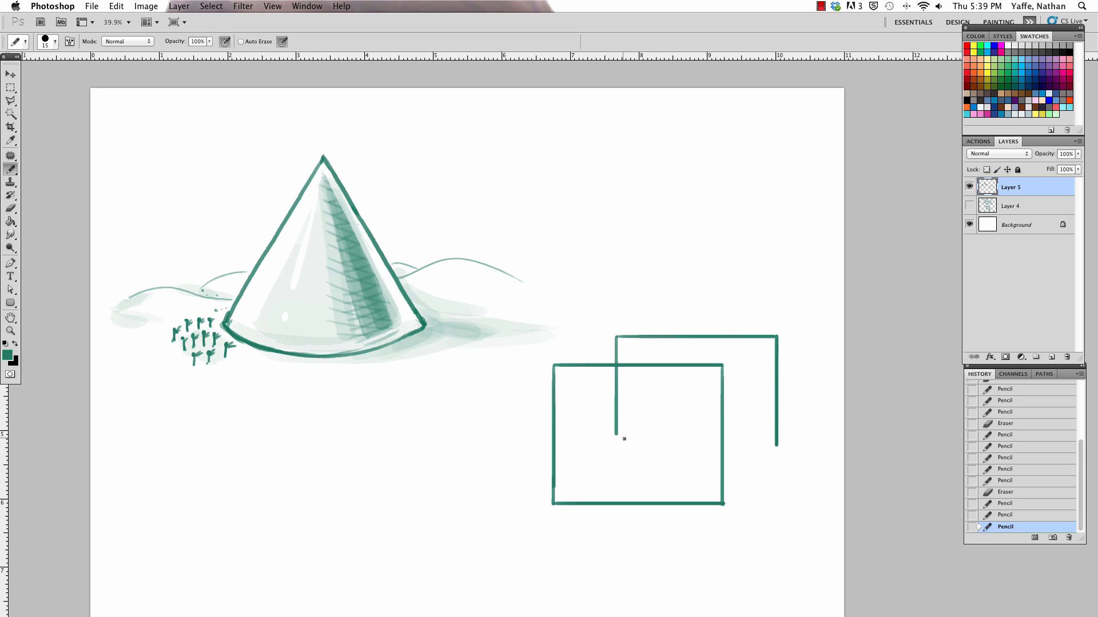
pyautogui.moveTo(616, 432)
pyautogui.mouseDown()
pyautogui.moveTo(616, 451)
pyautogui.moveTo(778, 452)
pyautogui.mouseUp()
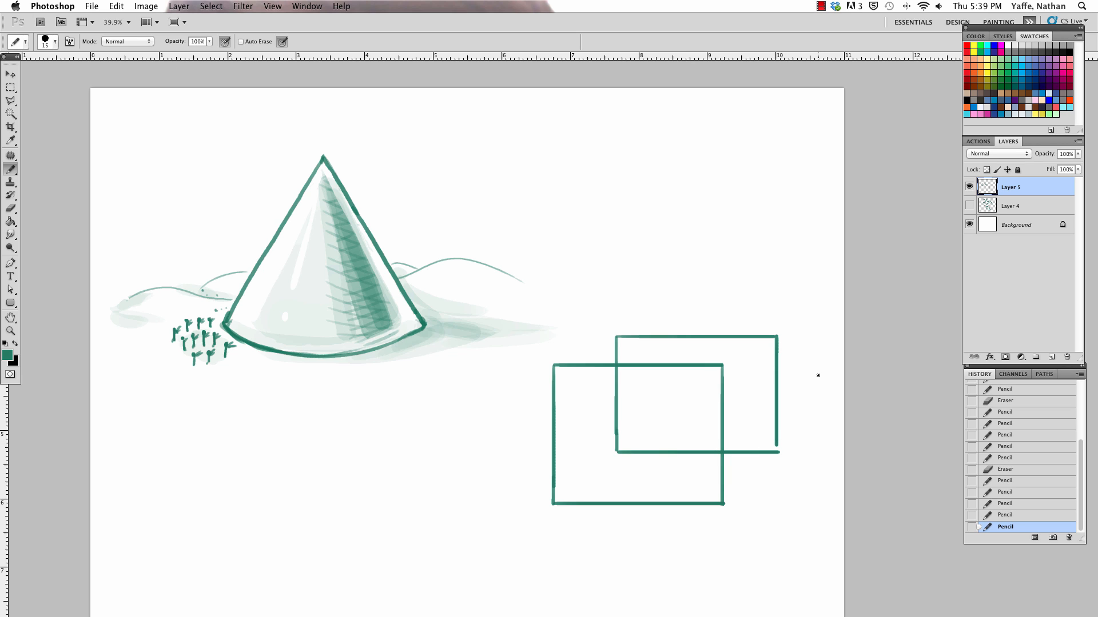
pyautogui.moveTo(777, 343); pyautogui.dragTo(778, 456)
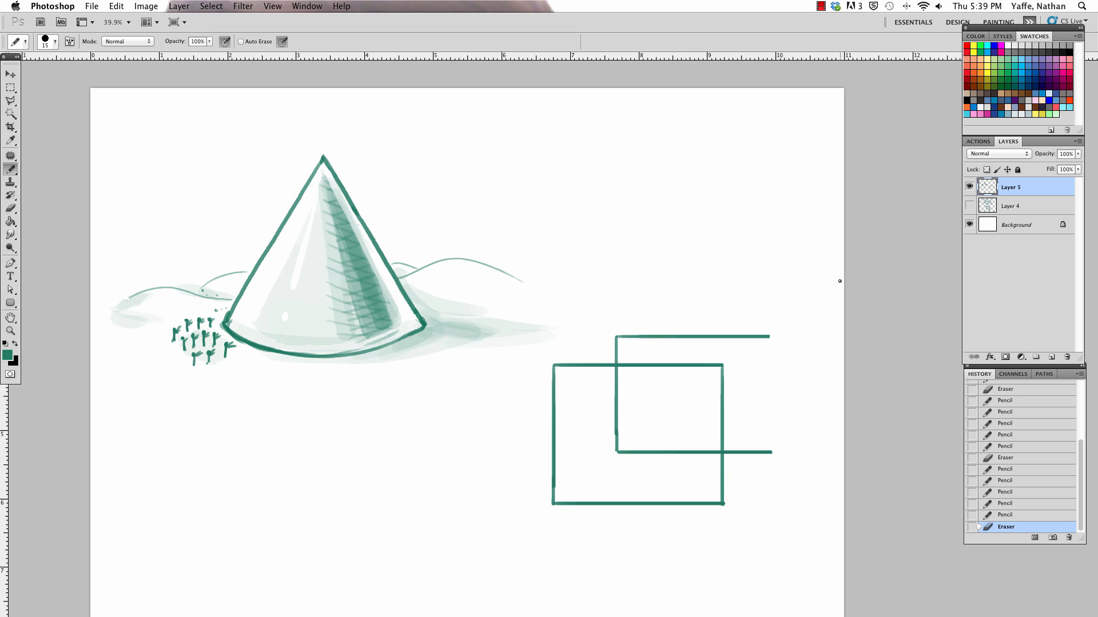
pyautogui.moveTo(768, 336); pyautogui.dragTo(770, 451)
# Step: Connect the lower right, upper right and upper left corners of the two rectangles with straight edges to form a box, undoing overshooting strokes
pyautogui.moveTo(722, 504); pyautogui.dragTo(767, 454)
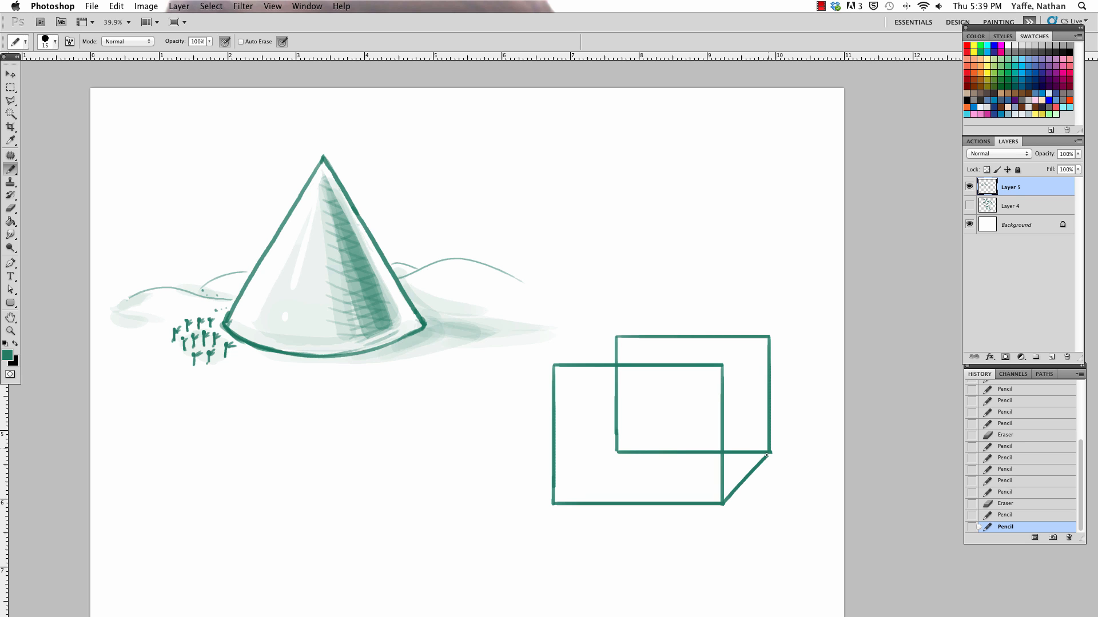
pyautogui.moveTo(724, 364); pyautogui.dragTo(777, 338)
pyautogui.press('super+z')
pyautogui.moveTo(723, 365); pyautogui.dragTo(768, 338)
pyautogui.moveTo(554, 364); pyautogui.dragTo(622, 330)
pyautogui.press('super+z')
pyautogui.moveTo(553, 364); pyautogui.dragTo(616, 337)
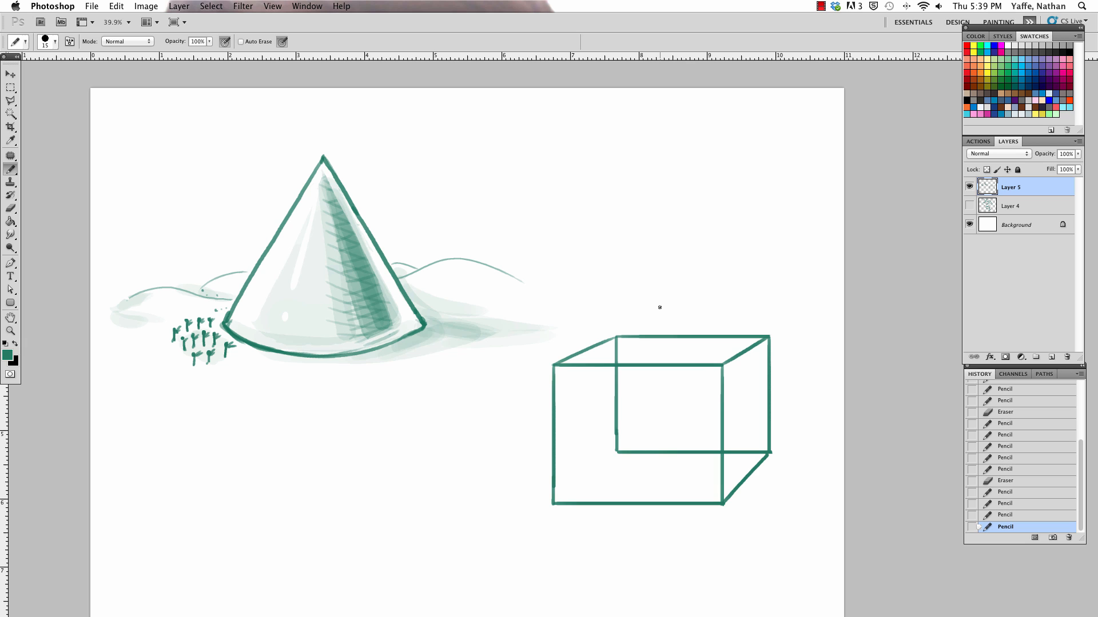
# Step: Erase the box's hidden back edges and redraw the front and side faces' bottom edges at adjusted perspective slants
pyautogui.moveTo(728, 452)
pyautogui.mouseDown()
pyautogui.moveTo(760, 449)
pyautogui.moveTo(757, 424)
pyautogui.moveTo(706, 438)
pyautogui.moveTo(713, 431)
pyautogui.moveTo(695, 461)
pyautogui.moveTo(684, 443)
pyautogui.moveTo(629, 441)
pyautogui.moveTo(623, 453)
pyautogui.moveTo(613, 381)
pyautogui.moveTo(629, 383)
pyautogui.moveTo(632, 355)
pyautogui.moveTo(616, 344)
pyautogui.moveTo(628, 347)
pyautogui.moveTo(617, 369)
pyautogui.moveTo(641, 371)
pyautogui.moveTo(617, 343)
pyautogui.moveTo(610, 364)
pyautogui.moveTo(649, 367)
pyautogui.moveTo(625, 366)
pyautogui.mouseUp()
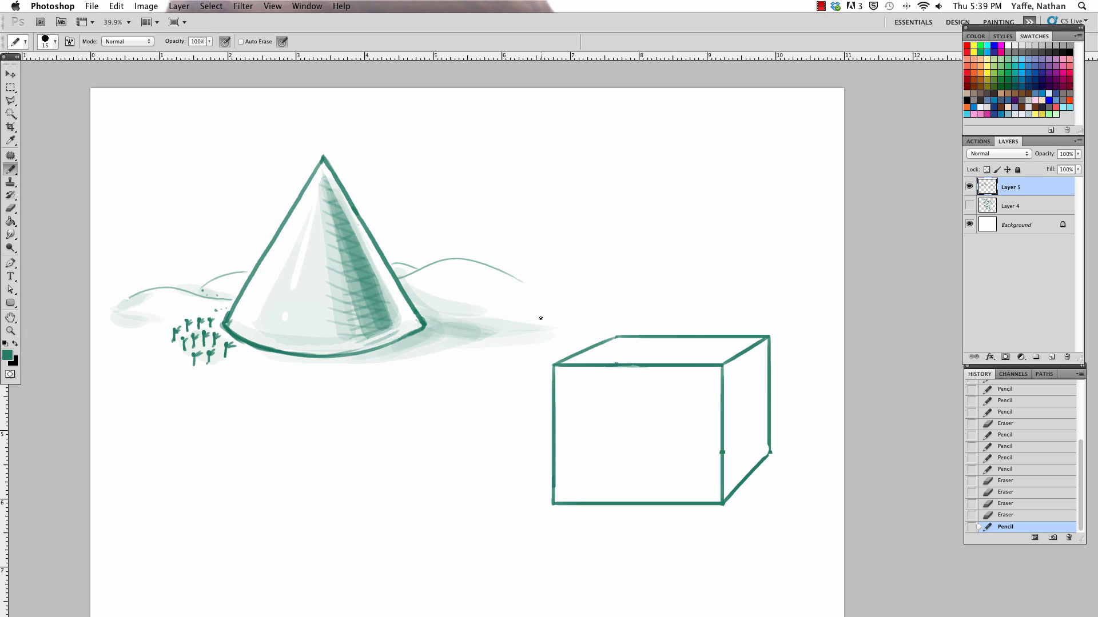
pyautogui.moveTo(538, 501)
pyautogui.mouseDown()
pyautogui.moveTo(662, 517)
pyautogui.moveTo(554, 507)
pyautogui.moveTo(553, 497)
pyautogui.moveTo(693, 501)
pyautogui.moveTo(558, 497)
pyautogui.moveTo(663, 510)
pyautogui.mouseUp()
pyautogui.moveTo(581, 500); pyautogui.dragTo(698, 513)
pyautogui.moveTo(547, 493)
pyautogui.mouseDown()
pyautogui.moveTo(698, 513)
pyautogui.moveTo(688, 513)
pyautogui.mouseUp()
pyautogui.moveTo(589, 503); pyautogui.dragTo(720, 510)
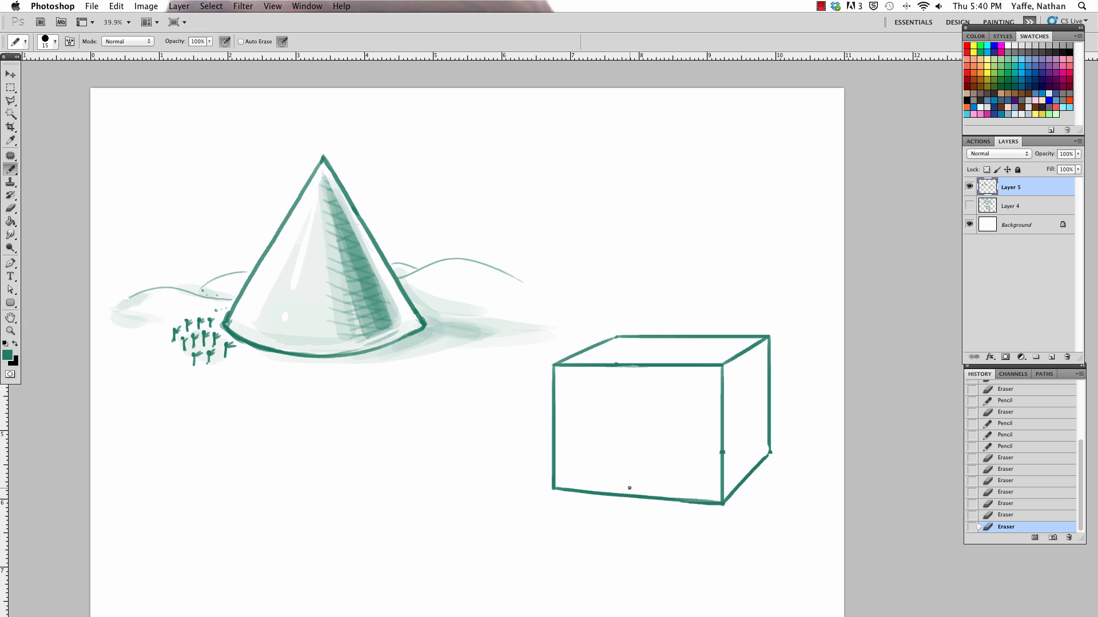
pyautogui.moveTo(765, 460); pyautogui.dragTo(773, 445)
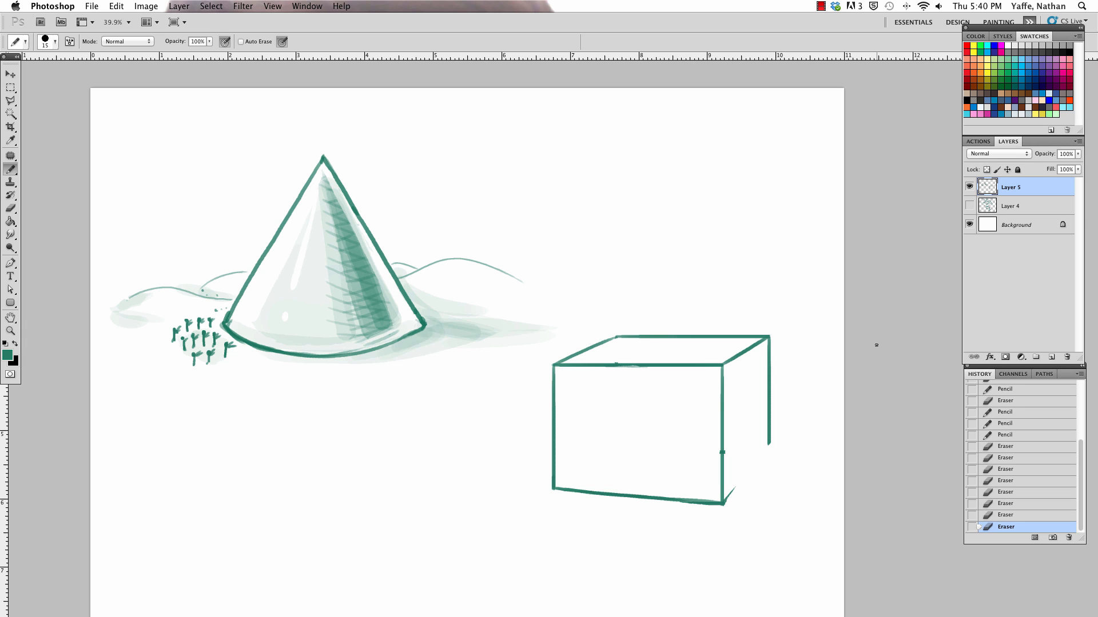
pyautogui.moveTo(724, 503); pyautogui.dragTo(770, 442)
# Step: Shade the box's right side face with a translucent mid tone using the Pencil at size 300
pyautogui.press(']')
pyautogui.press(']')
pyautogui.press(']')
pyautogui.press(']')
pyautogui.press(']')
pyautogui.press(']')
pyautogui.press(']')
pyautogui.press(']')
pyautogui.press(']')
pyautogui.press(']')
pyautogui.press(']')
pyautogui.press(']')
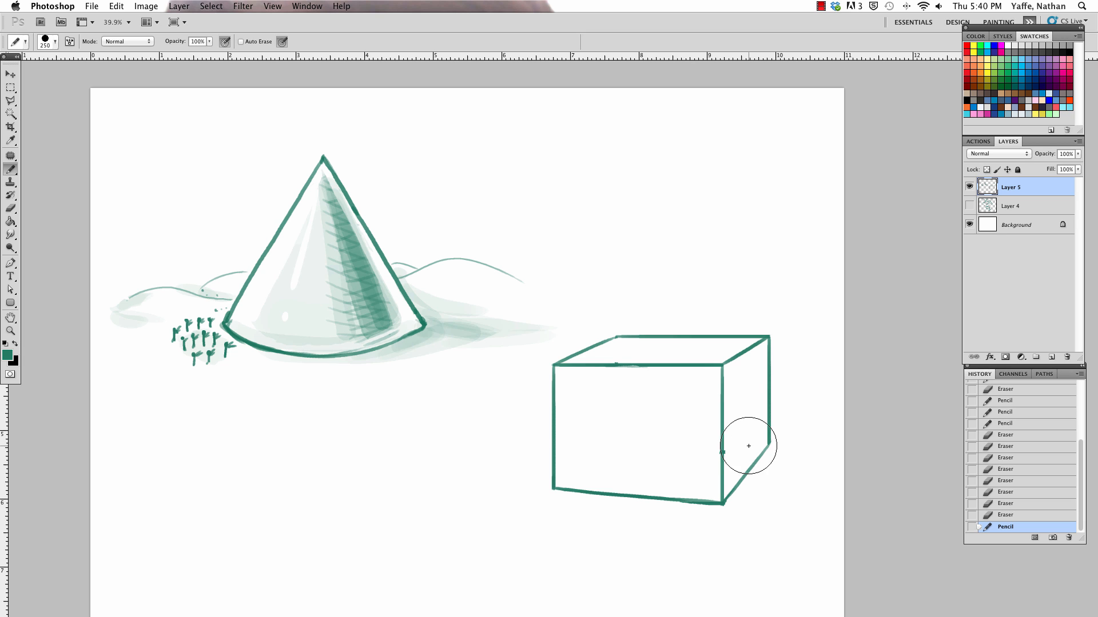
pyautogui.press(']')
pyautogui.moveTo(730, 367)
pyautogui.mouseDown()
pyautogui.moveTo(726, 489)
pyautogui.moveTo(743, 453)
pyautogui.moveTo(746, 367)
pyautogui.moveTo(762, 351)
pyautogui.moveTo(757, 439)
pyautogui.moveTo(760, 375)
pyautogui.mouseUp()
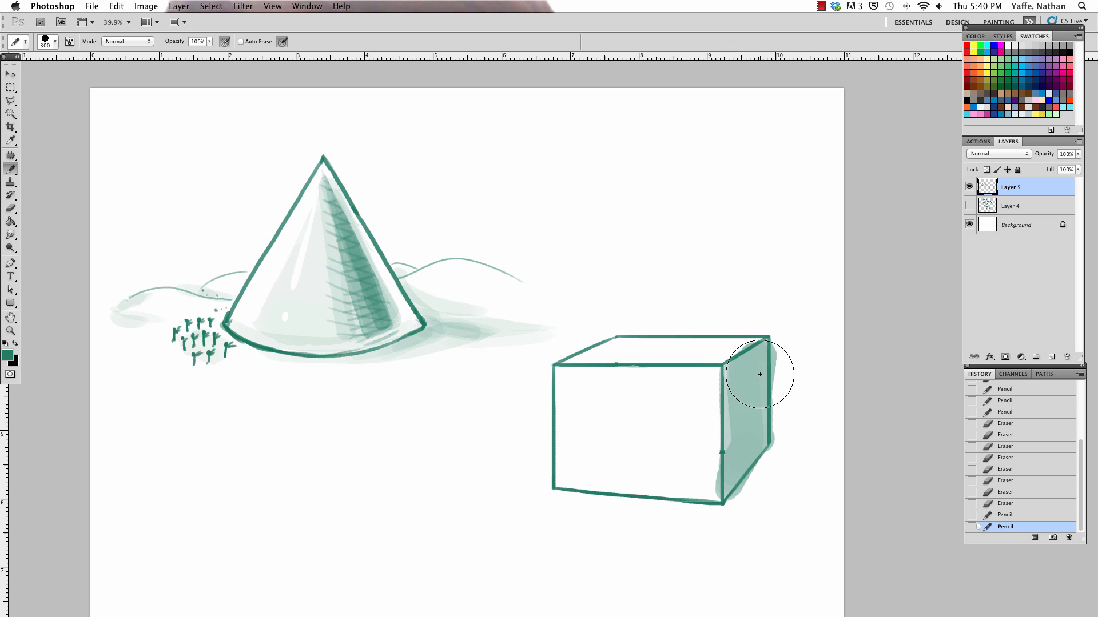
# Step: Erase the shading that spills past the right side face's top, bottom and front edges
pyautogui.press('e')
pyautogui.moveTo(777, 326)
pyautogui.mouseDown()
pyautogui.moveTo(782, 426)
pyautogui.moveTo(780, 329)
pyautogui.mouseUp()
pyautogui.moveTo(782, 451); pyautogui.dragTo(776, 455)
pyautogui.moveTo(714, 472); pyautogui.dragTo(716, 495)
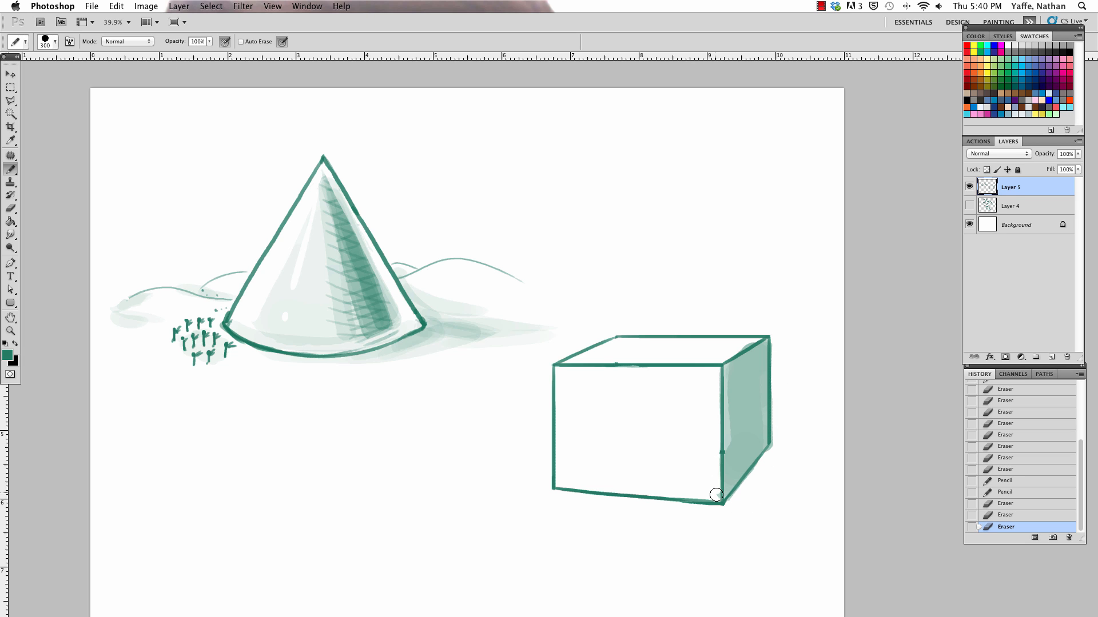
pyautogui.moveTo(724, 355); pyautogui.dragTo(760, 340)
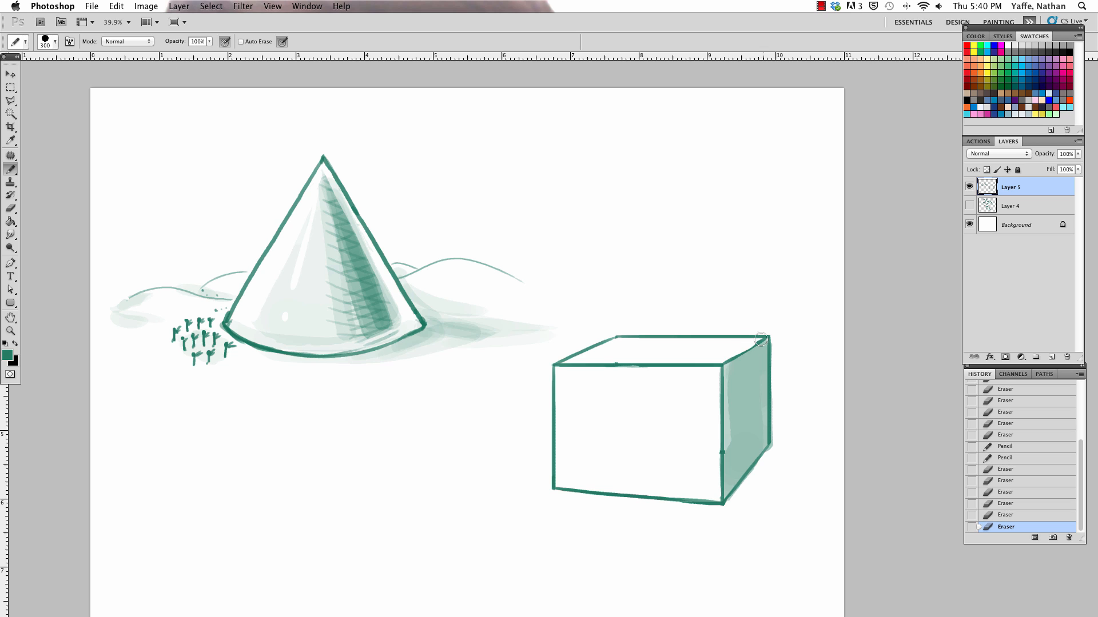
# Step: Shade the box's front face with a lighter tone at 55% opacity and size 150, and erase the overspill
pyautogui.click(210, 43)
pyautogui.click(186, 52)
pyautogui.click(201, 42)
pyautogui.press('[')
pyautogui.press('[')
pyautogui.press('[')
pyautogui.moveTo(561, 372)
pyautogui.mouseDown()
pyautogui.moveTo(558, 475)
pyautogui.moveTo(715, 492)
pyautogui.moveTo(715, 376)
pyautogui.moveTo(704, 486)
pyautogui.moveTo(656, 482)
pyautogui.moveTo(709, 487)
pyautogui.moveTo(582, 475)
pyautogui.moveTo(709, 493)
pyautogui.moveTo(577, 482)
pyautogui.moveTo(567, 408)
pyautogui.moveTo(563, 427)
pyautogui.moveTo(574, 391)
pyautogui.moveTo(646, 474)
pyautogui.moveTo(586, 440)
pyautogui.moveTo(658, 471)
pyautogui.moveTo(671, 464)
pyautogui.moveTo(611, 440)
pyautogui.moveTo(702, 447)
pyautogui.moveTo(602, 403)
pyautogui.moveTo(677, 413)
pyautogui.moveTo(680, 395)
pyautogui.moveTo(576, 374)
pyautogui.moveTo(685, 374)
pyautogui.moveTo(664, 378)
pyautogui.moveTo(709, 393)
pyautogui.moveTo(637, 428)
pyautogui.moveTo(566, 443)
pyautogui.moveTo(561, 484)
pyautogui.moveTo(620, 478)
pyautogui.moveTo(704, 444)
pyautogui.moveTo(723, 421)
pyautogui.moveTo(731, 449)
pyautogui.moveTo(735, 392)
pyautogui.moveTo(733, 469)
pyautogui.moveTo(752, 368)
pyautogui.moveTo(760, 438)
pyautogui.moveTo(761, 360)
pyautogui.moveTo(739, 374)
pyautogui.moveTo(763, 351)
pyautogui.moveTo(739, 465)
pyautogui.moveTo(760, 431)
pyautogui.moveTo(730, 513)
pyautogui.mouseUp()
pyautogui.moveTo(538, 476); pyautogui.dragTo(532, 486)
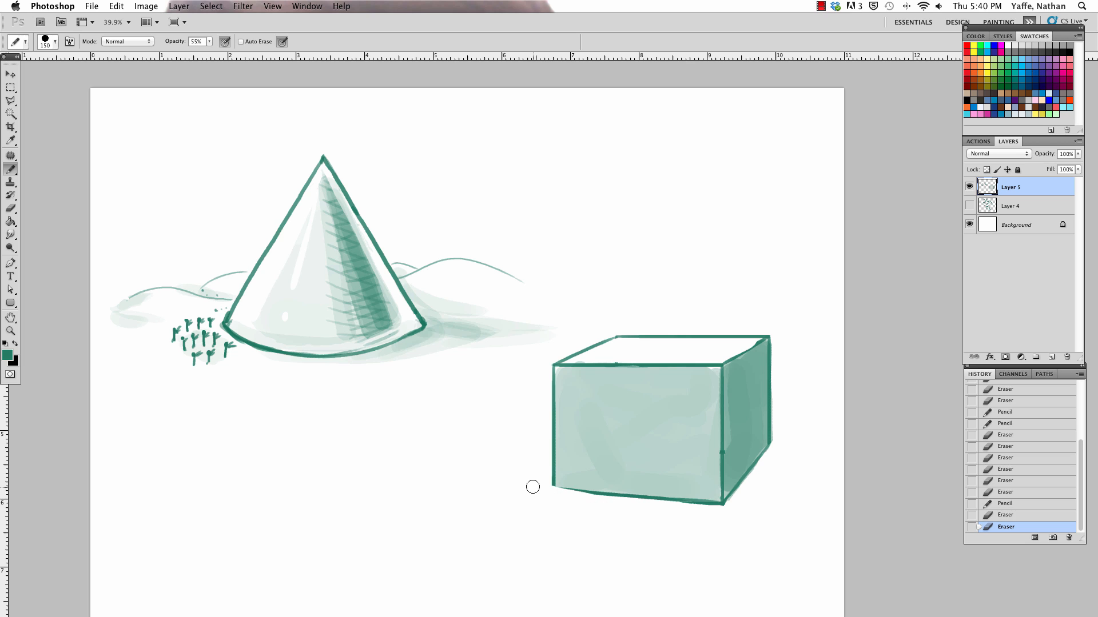
# Step: Restore 100% opacity with size 15, and retouch the outline around the front face's lower left corner
pyautogui.click(210, 42)
pyautogui.moveTo(215, 55); pyautogui.dragTo(267, 56)
pyautogui.click(219, 37)
pyautogui.press('Return')
pyautogui.press('[')
pyautogui.press('[')
pyautogui.press('[')
pyautogui.press('[')
pyautogui.press('[')
pyautogui.moveTo(552, 486)
pyautogui.mouseDown()
pyautogui.moveTo(623, 507)
pyautogui.moveTo(598, 500)
pyautogui.moveTo(542, 437)
pyautogui.mouseUp()
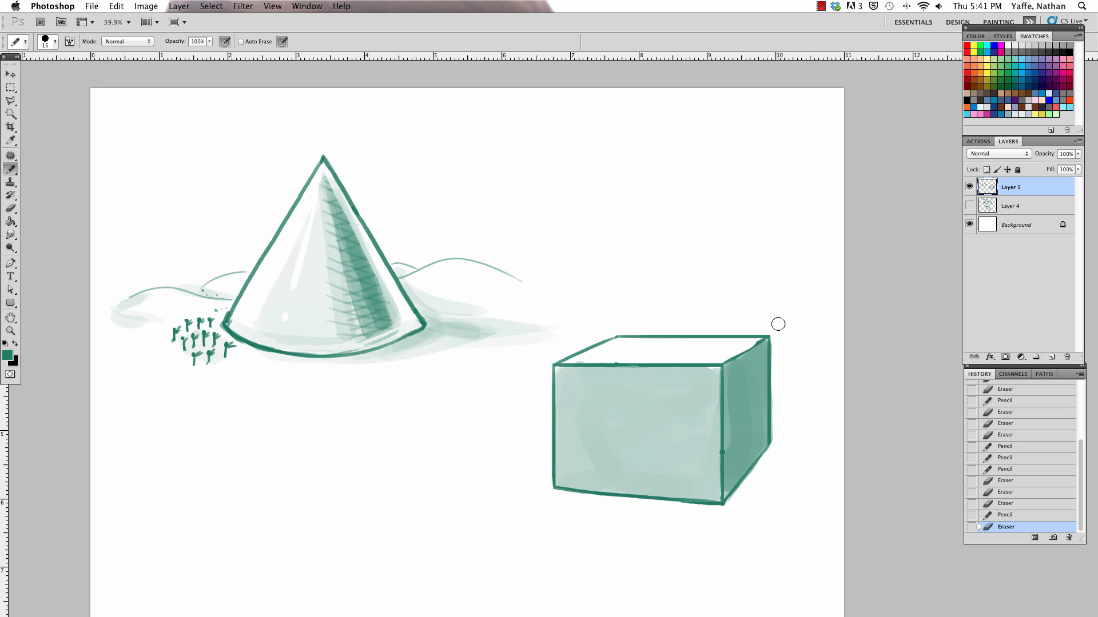
# Step: Darken the box's right side face with closely spaced diagonal hatching
pyautogui.moveTo(778, 324)
pyautogui.mouseDown()
pyautogui.moveTo(781, 360)
pyautogui.moveTo(756, 345)
pyautogui.moveTo(768, 336)
pyautogui.moveTo(739, 405)
pyautogui.mouseUp()
pyautogui.moveTo(764, 369); pyautogui.dragTo(730, 442)
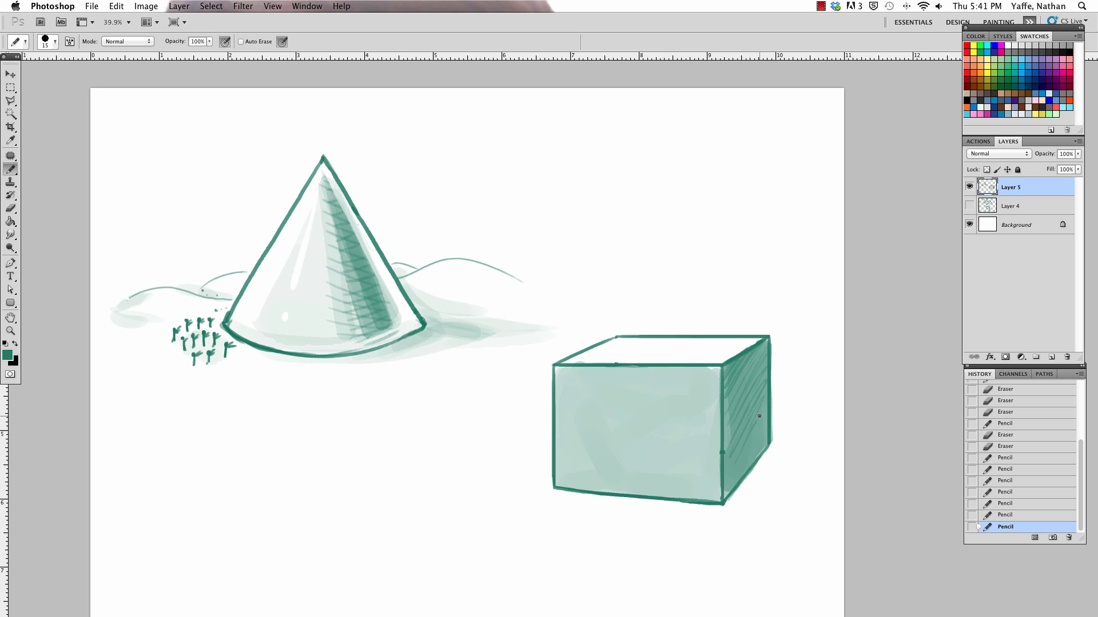
pyautogui.moveTo(765, 391); pyautogui.dragTo(731, 457)
pyautogui.moveTo(766, 405); pyautogui.dragTo(734, 471)
pyautogui.moveTo(767, 420); pyautogui.dragTo(743, 462)
# Step: Hatch a cast shadow on the ground to the right of the box, and add three tiny trees near its lower left corner
pyautogui.moveTo(776, 449); pyautogui.dragTo(727, 504)
pyautogui.moveTo(781, 452); pyautogui.dragTo(742, 497)
pyautogui.moveTo(792, 455)
pyautogui.mouseDown()
pyautogui.moveTo(750, 497)
pyautogui.moveTo(760, 498)
pyautogui.mouseUp()
pyautogui.moveTo(804, 457); pyautogui.dragTo(778, 499)
pyautogui.moveTo(826, 457); pyautogui.dragTo(800, 492)
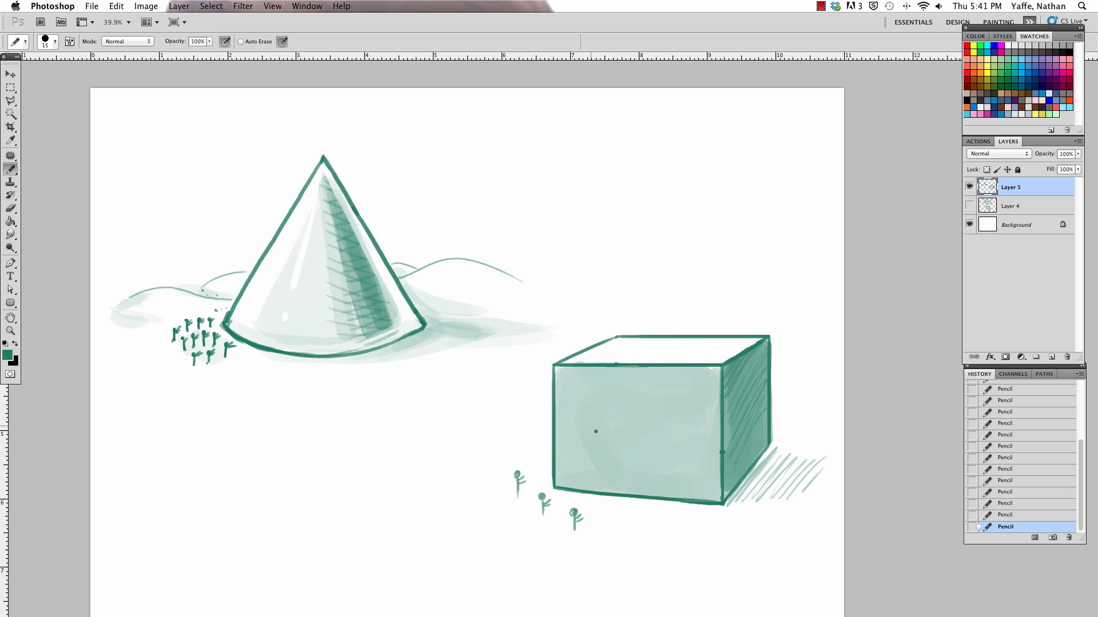
# Step: Select the box with its shadow and tiny trees using the Polygonal Lasso, and scale the selection down with Free Transform
pyautogui.moveTo(683, 396); pyautogui.dragTo(670, 373)
pyautogui.press('v')
pyautogui.press('a')
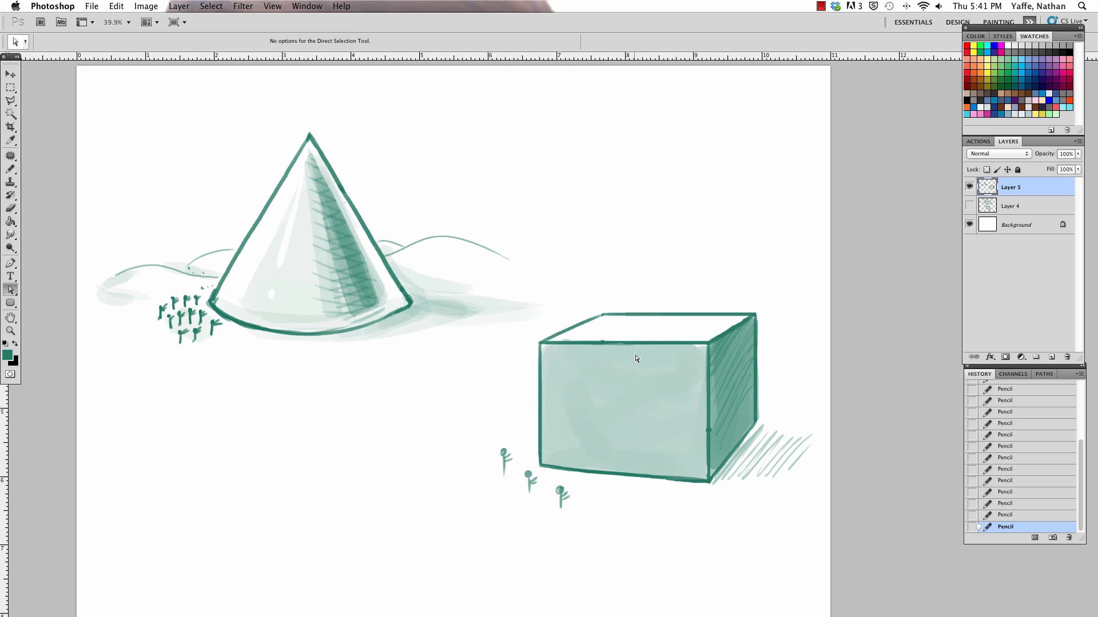
pyautogui.press('l')
pyautogui.click(578, 290)
pyautogui.click(439, 411)
pyautogui.click(460, 518)
pyautogui.click(621, 567)
pyautogui.click(847, 448)
pyautogui.click(789, 309)
pyautogui.click(643, 256)
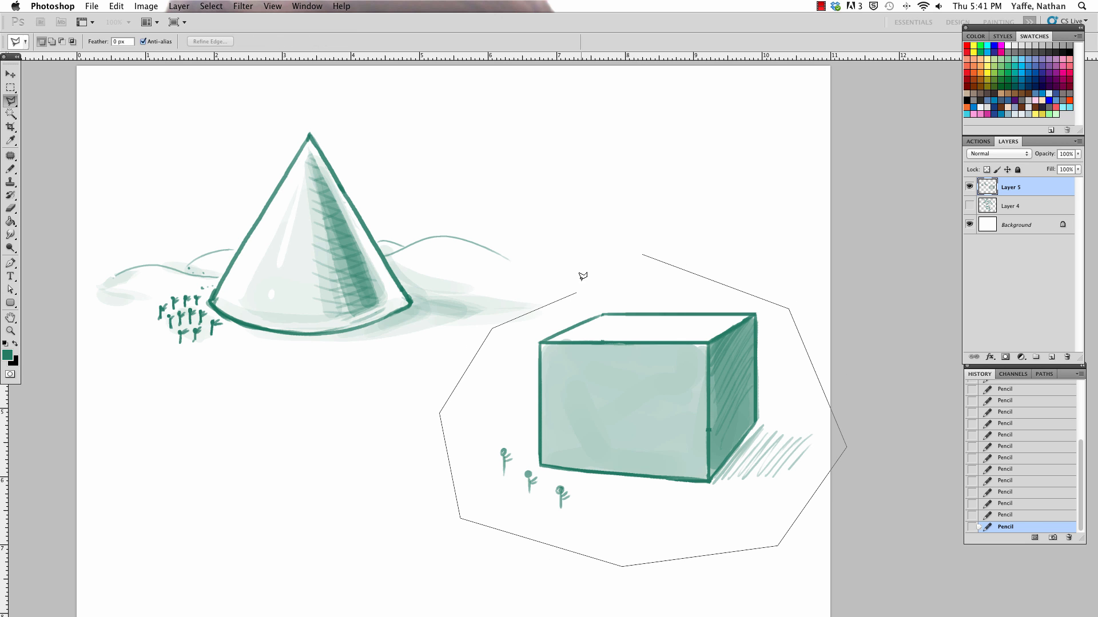
pyautogui.click(579, 289)
pyautogui.press('super+t')
pyautogui.moveTo(836, 242); pyautogui.dragTo(725, 327)
pyautogui.press('Return')
# Step: Move the scaled box up and left, closer to the cone's shadow, and deselect it
pyautogui.press('v')
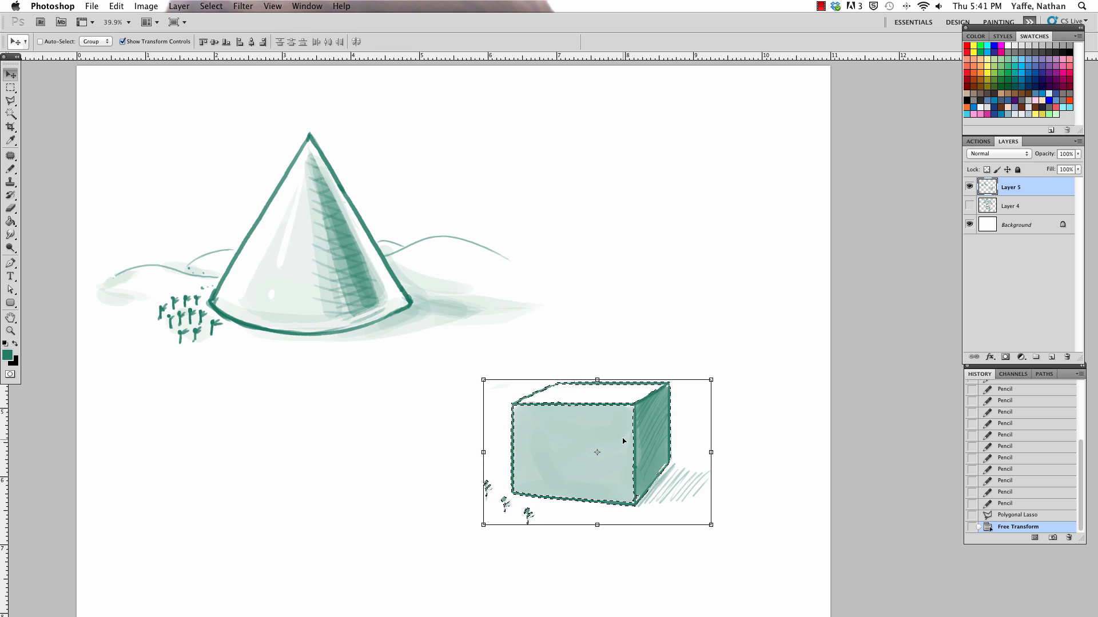
pyautogui.moveTo(627, 436); pyautogui.dragTo(595, 392)
pyautogui.press('super+d')
# Step: Draw three curled fingers below the box's lower left corner with the Pencil, erasing overlapping lines
pyautogui.press('z')
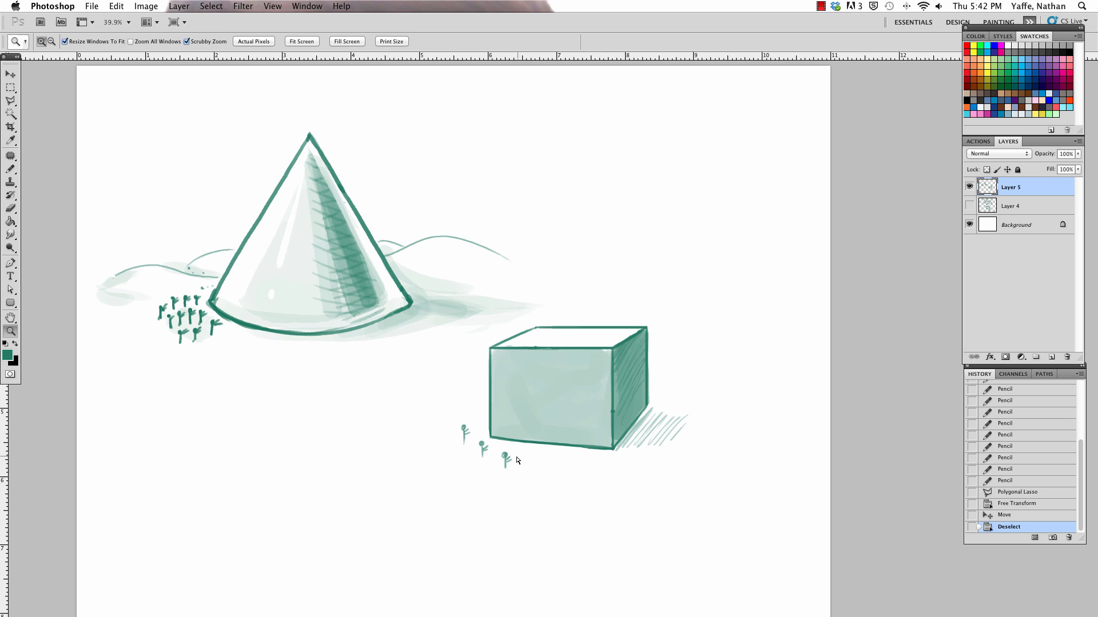
pyautogui.moveTo(524, 444)
pyautogui.mouseDown()
pyautogui.moveTo(536, 421)
pyautogui.moveTo(571, 417)
pyautogui.mouseUp()
pyautogui.press('b')
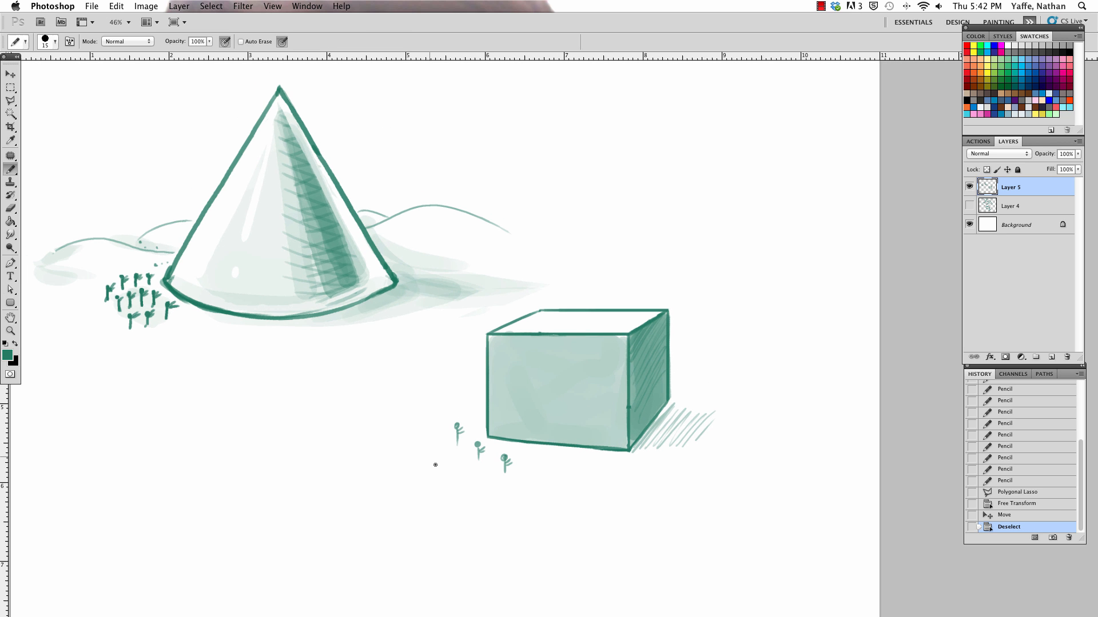
pyautogui.moveTo(384, 423)
pyautogui.mouseDown()
pyautogui.moveTo(448, 467)
pyautogui.moveTo(431, 464)
pyautogui.moveTo(431, 424)
pyautogui.moveTo(477, 480)
pyautogui.mouseUp()
pyautogui.press('e')
pyautogui.press('b')
pyautogui.moveTo(431, 449)
pyautogui.mouseDown()
pyautogui.moveTo(429, 471)
pyautogui.moveTo(529, 513)
pyautogui.mouseUp()
pyautogui.press('e')
pyautogui.press('b')
pyautogui.moveTo(498, 473); pyautogui.dragTo(520, 494)
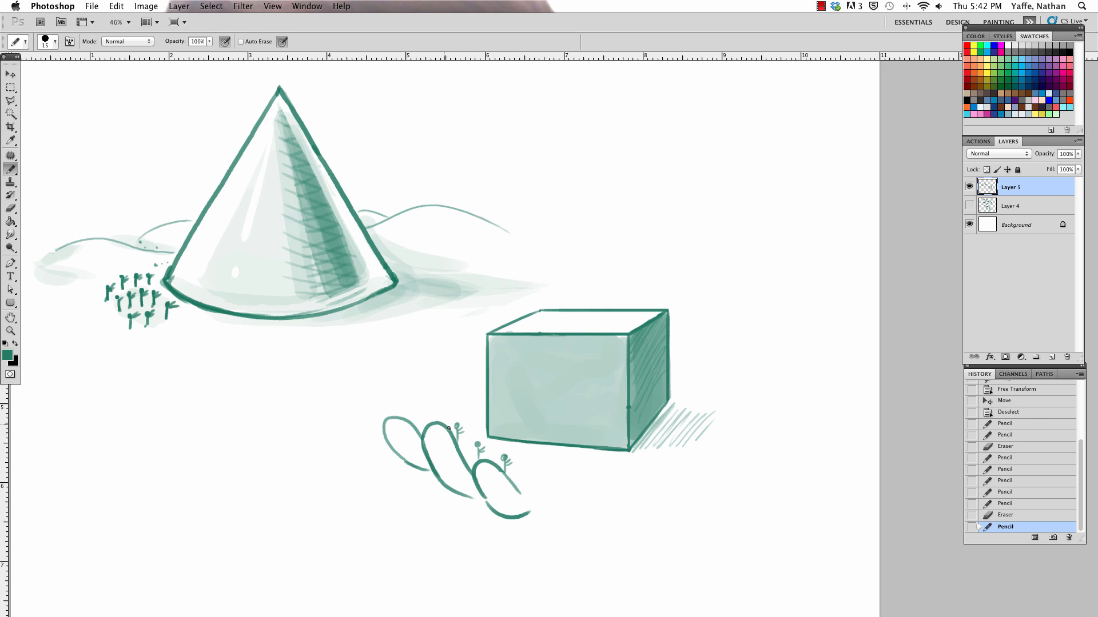
# Step: Add a fourth finger in front of the box and draw the palm's lower edge running out to the right
pyautogui.moveTo(470, 447)
pyautogui.mouseDown()
pyautogui.moveTo(457, 450)
pyautogui.moveTo(485, 442)
pyautogui.mouseUp()
pyautogui.moveTo(531, 499)
pyautogui.mouseDown()
pyautogui.moveTo(534, 451)
pyautogui.moveTo(568, 507)
pyautogui.moveTo(531, 498)
pyautogui.moveTo(573, 511)
pyautogui.moveTo(563, 518)
pyautogui.moveTo(592, 512)
pyautogui.moveTo(573, 491)
pyautogui.moveTo(581, 484)
pyautogui.moveTo(600, 507)
pyautogui.moveTo(586, 517)
pyautogui.moveTo(657, 489)
pyautogui.mouseUp()
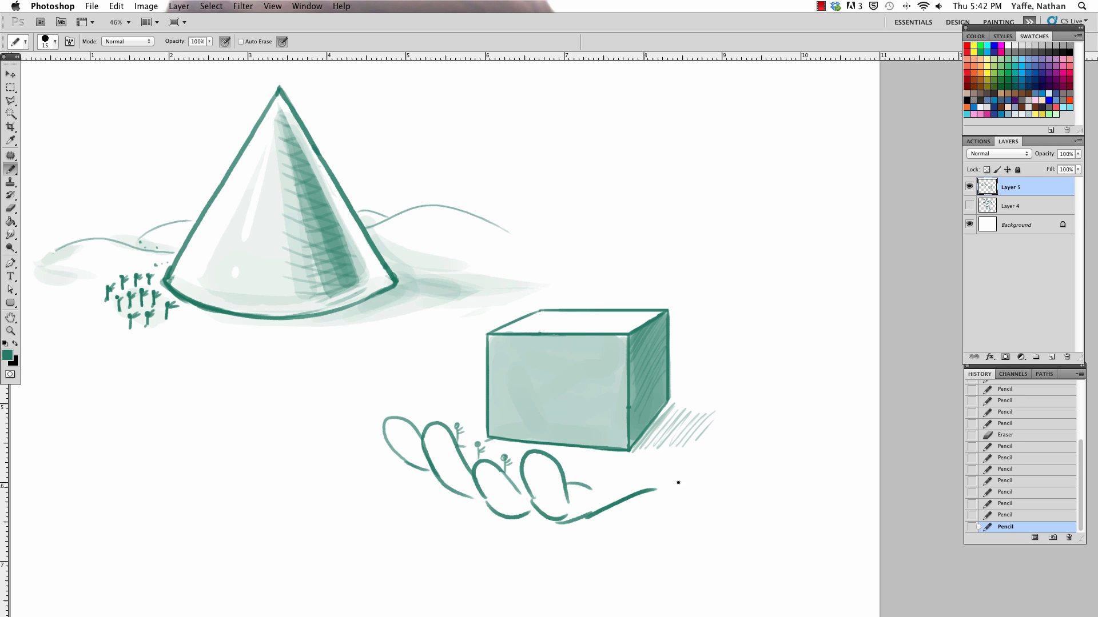
pyautogui.moveTo(458, 440); pyautogui.dragTo(486, 442)
# Step: Erase and redraw the leftmost finger narrower, and add palm creases and more tiny trees below the box
pyautogui.press('e')
pyautogui.moveTo(379, 423)
pyautogui.mouseDown()
pyautogui.moveTo(423, 476)
pyautogui.moveTo(388, 418)
pyautogui.moveTo(409, 422)
pyautogui.mouseUp()
pyautogui.press('b')
pyautogui.moveTo(422, 461)
pyautogui.mouseDown()
pyautogui.moveTo(400, 430)
pyautogui.moveTo(420, 429)
pyautogui.moveTo(422, 460)
pyautogui.moveTo(408, 452)
pyautogui.mouseUp()
pyautogui.press('e')
pyautogui.press('b')
pyautogui.moveTo(407, 451)
pyautogui.mouseDown()
pyautogui.moveTo(423, 460)
pyautogui.moveTo(456, 442)
pyautogui.moveTo(477, 466)
pyautogui.moveTo(522, 466)
pyautogui.moveTo(492, 456)
pyautogui.moveTo(514, 448)
pyautogui.moveTo(573, 471)
pyautogui.moveTo(613, 467)
pyautogui.mouseUp()
pyautogui.click(571, 456)
pyautogui.press('e')
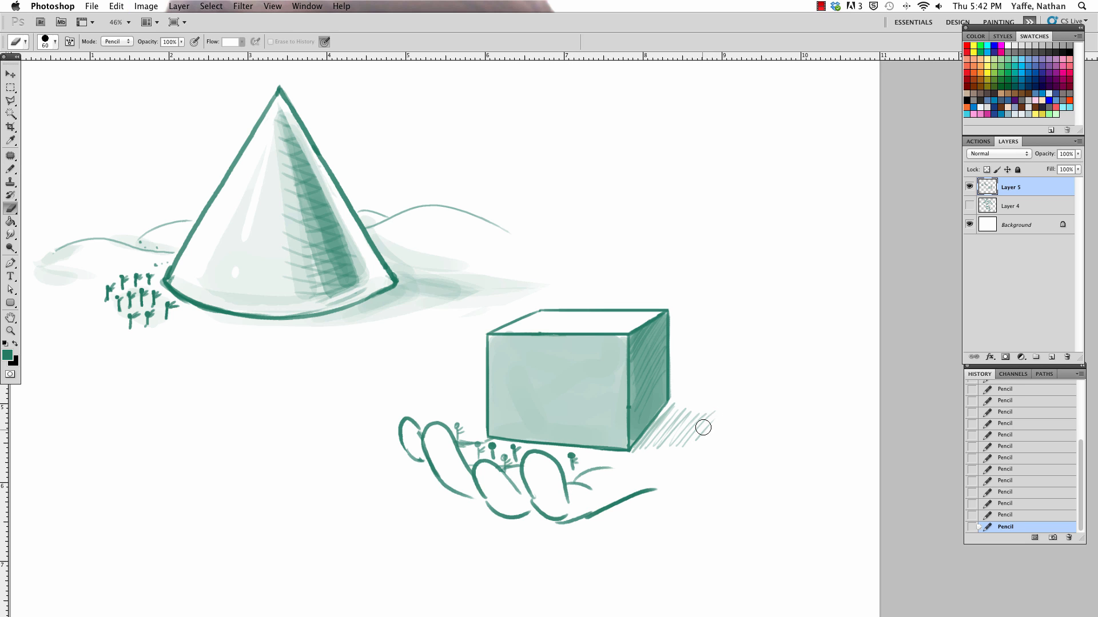
# Step: Erase the hatched ground shadow and draw an upright thumb to the right of the box, extending the palm edge
pyautogui.moveTo(703, 426)
pyautogui.mouseDown()
pyautogui.moveTo(677, 411)
pyautogui.moveTo(666, 445)
pyautogui.mouseUp()
pyautogui.press('b')
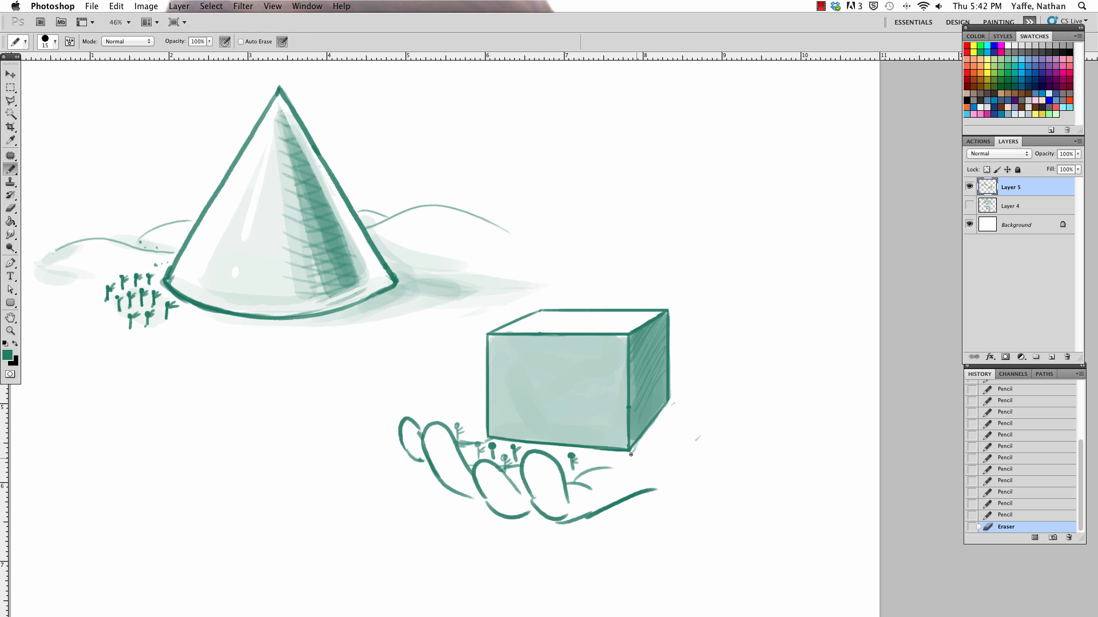
pyautogui.moveTo(656, 487); pyautogui.dragTo(685, 484)
pyautogui.moveTo(654, 440)
pyautogui.mouseDown()
pyautogui.moveTo(720, 360)
pyautogui.moveTo(730, 384)
pyautogui.moveTo(698, 471)
pyautogui.mouseUp()
pyautogui.press('e')
pyautogui.moveTo(694, 380); pyautogui.dragTo(720, 363)
pyautogui.press('b')
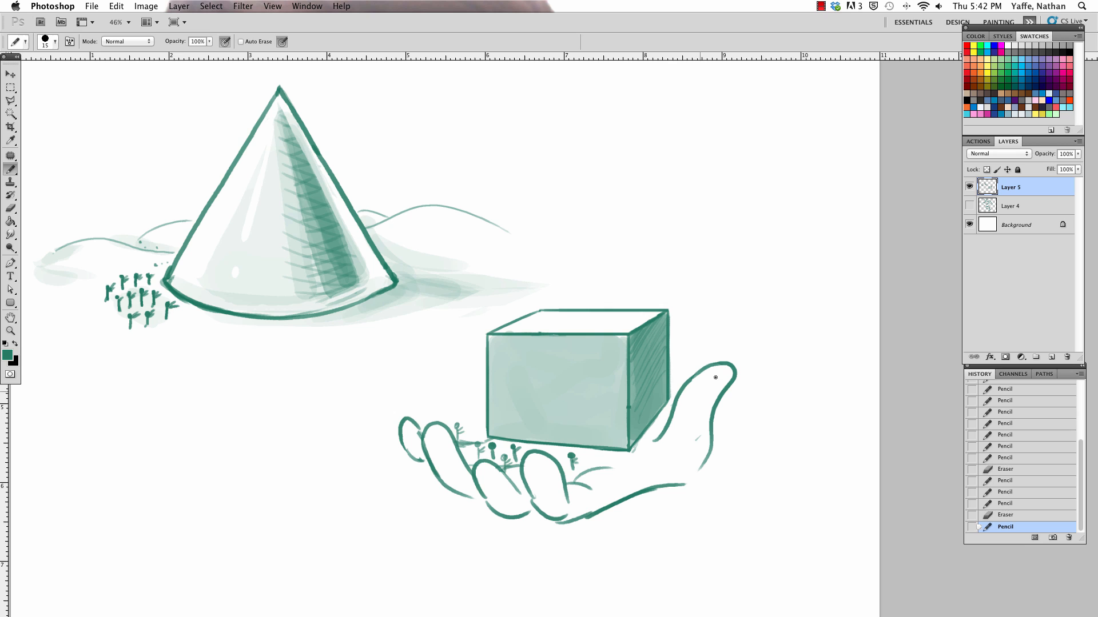
pyautogui.moveTo(673, 413); pyautogui.dragTo(661, 412)
# Step: Add short crease marks to the two leftmost fingers, undoing a stroke of the Eraser there
pyautogui.press('e')
pyautogui.moveTo(417, 434)
pyautogui.mouseDown()
pyautogui.moveTo(408, 426)
pyautogui.moveTo(403, 452)
pyautogui.moveTo(419, 430)
pyautogui.moveTo(400, 452)
pyautogui.moveTo(425, 462)
pyautogui.moveTo(442, 448)
pyautogui.mouseUp()
pyautogui.press('b')
pyautogui.press('z')
pyautogui.press('super+z')
pyautogui.press('b')
pyautogui.moveTo(428, 439); pyautogui.dragTo(405, 438)
# Step: Add short detail lines to the two front fingers and the thumb tip, and clear the stray mark on the palm
pyautogui.moveTo(481, 484); pyautogui.dragTo(488, 486)
pyautogui.moveTo(479, 480)
pyautogui.mouseDown()
pyautogui.moveTo(490, 470)
pyautogui.moveTo(545, 478)
pyautogui.moveTo(542, 458)
pyautogui.mouseUp()
pyautogui.moveTo(722, 375); pyautogui.dragTo(712, 388)
pyautogui.press('e')
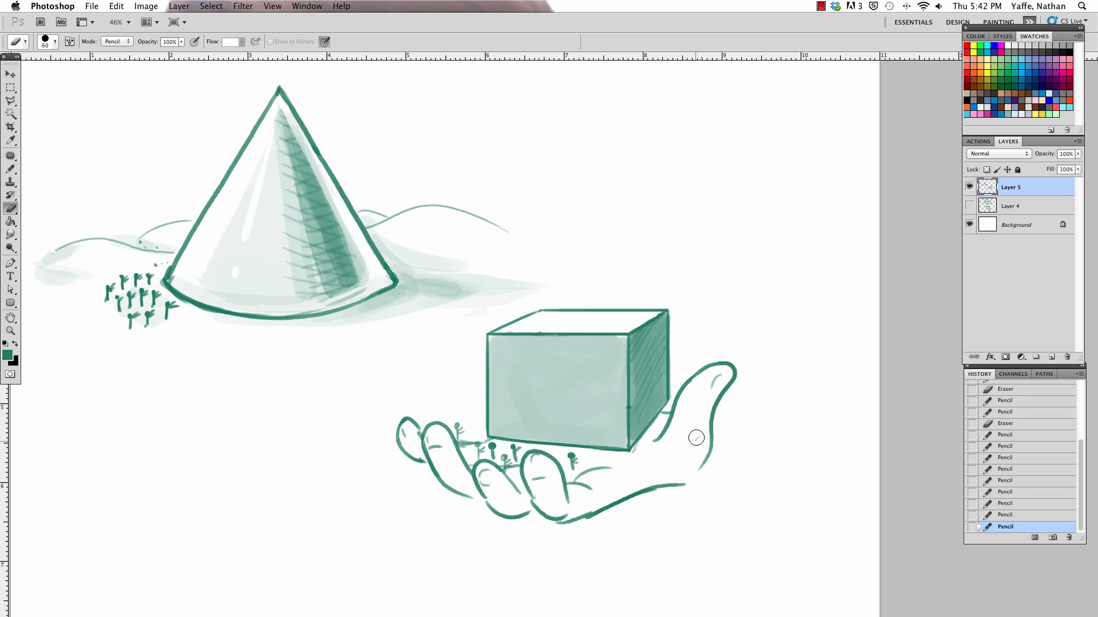
pyautogui.press('b')
pyautogui.moveTo(696, 437); pyautogui.dragTo(676, 429)
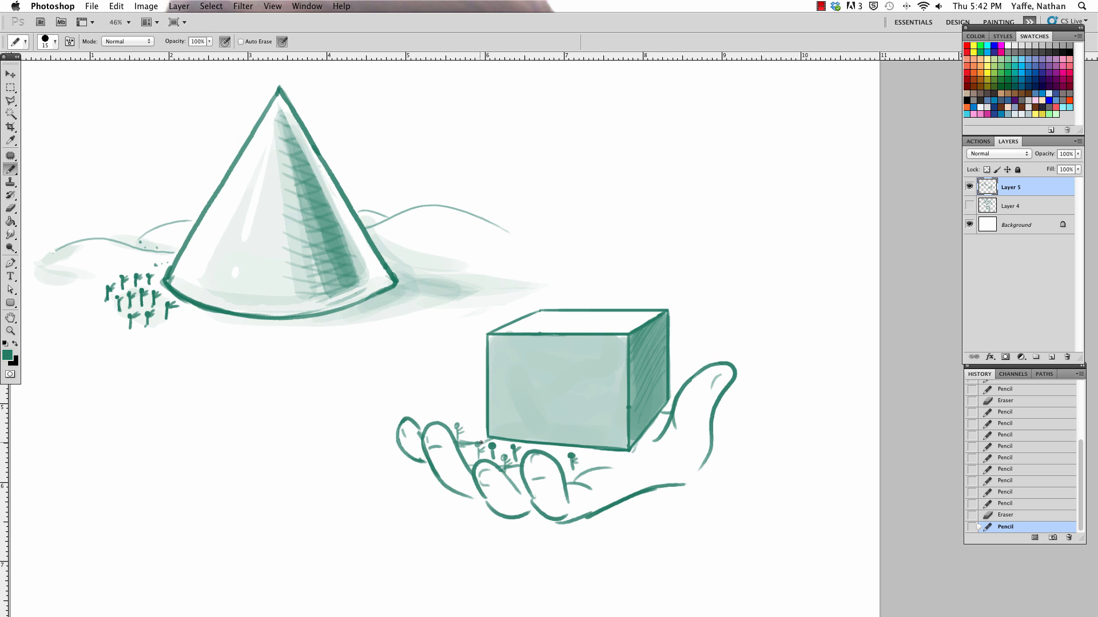
# Step: Erase the leftmost finger and the stray lines and tiny trees between the fingers and the box
pyautogui.press('e')
pyautogui.moveTo(481, 442)
pyautogui.mouseDown()
pyautogui.moveTo(490, 439)
pyautogui.moveTo(469, 443)
pyautogui.mouseUp()
pyautogui.press('b')
pyautogui.press('e')
pyautogui.moveTo(401, 427)
pyautogui.mouseDown()
pyautogui.moveTo(404, 462)
pyautogui.moveTo(423, 466)
pyautogui.moveTo(410, 426)
pyautogui.mouseUp()
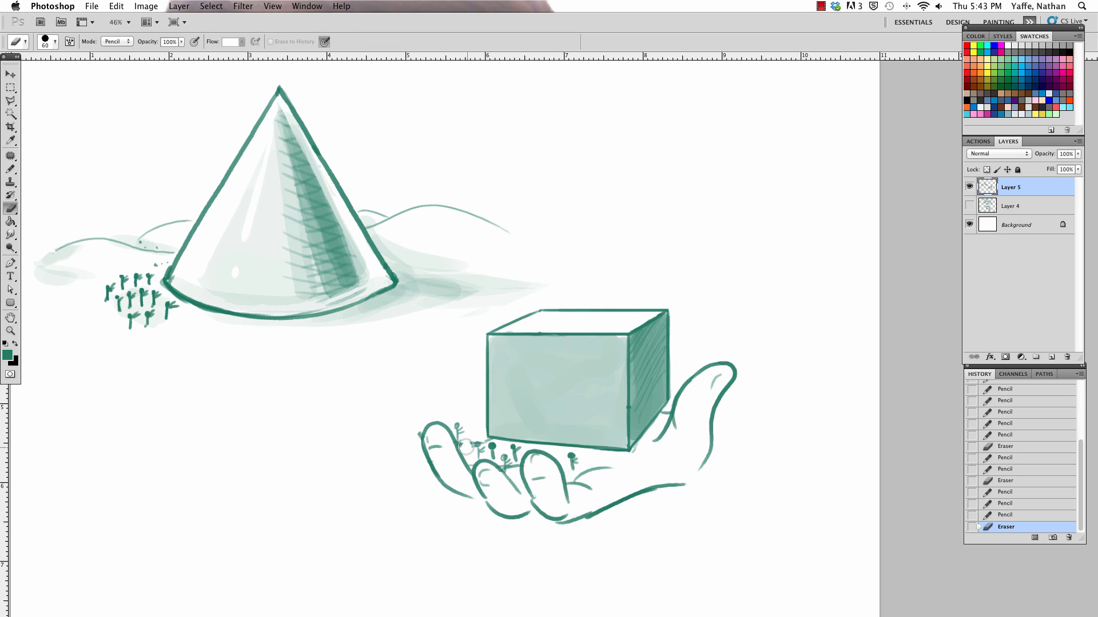
pyautogui.moveTo(466, 447)
pyautogui.mouseDown()
pyautogui.moveTo(476, 439)
pyautogui.moveTo(430, 396)
pyautogui.moveTo(483, 439)
pyautogui.moveTo(469, 450)
pyautogui.moveTo(488, 433)
pyautogui.moveTo(441, 405)
pyautogui.moveTo(441, 419)
pyautogui.moveTo(484, 443)
pyautogui.mouseUp()
# Step: Redraw the erased finger behind its neighbour and restore the tiny trees under the box, cleaning up overlaps
pyautogui.press('b')
pyautogui.hotkey('ctrl', 'z')
pyautogui.press('e')
pyautogui.press('b')
pyautogui.press('e')
pyautogui.moveTo(485, 442); pyautogui.dragTo(478, 449)
pyautogui.press('b')
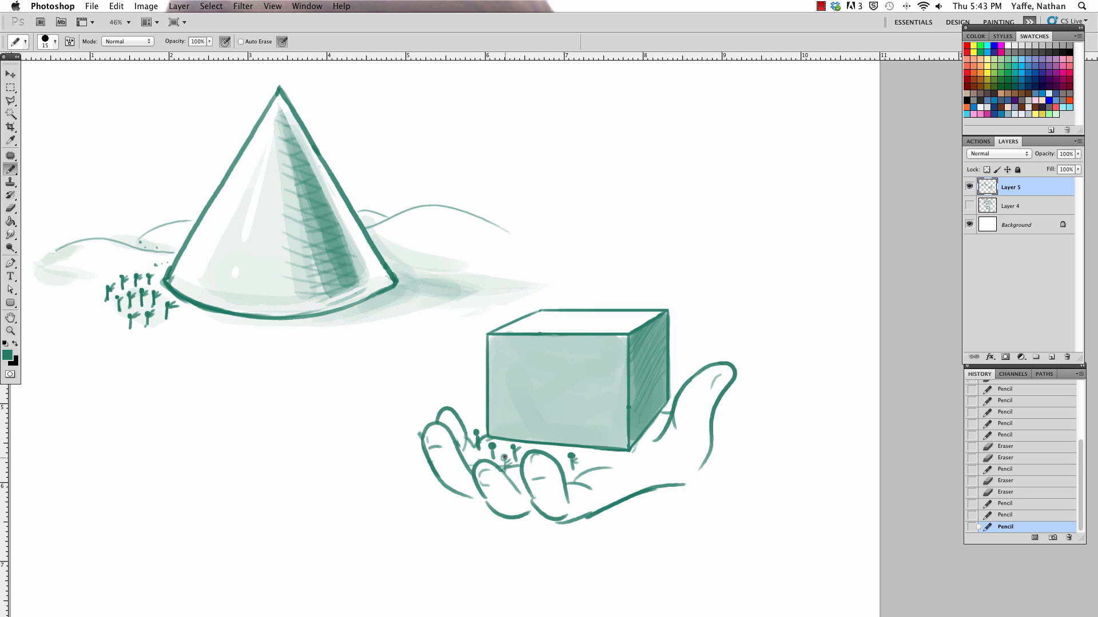
pyautogui.click(504, 458)
pyautogui.click(554, 447)
# Step: Select the hand and box with the Polygonal Lasso, move them to just below the cone, and deselect
pyautogui.press('super+minus')
pyautogui.press('l')
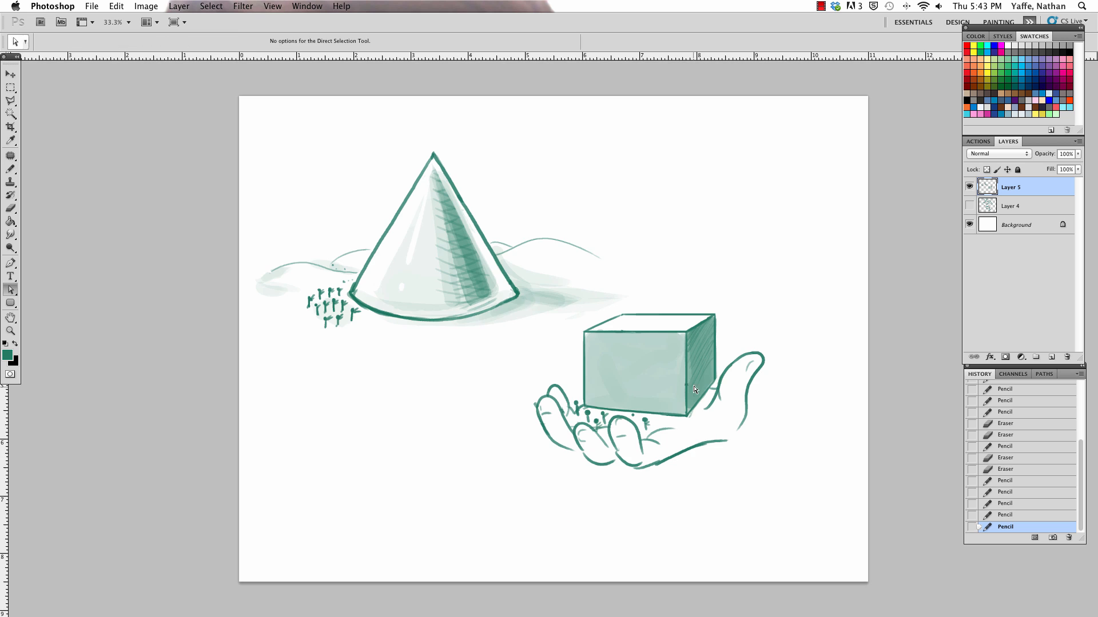
pyautogui.click(658, 282)
pyautogui.click(535, 335)
pyautogui.click(509, 491)
pyautogui.click(700, 534)
pyautogui.click(799, 395)
pyautogui.click(717, 282)
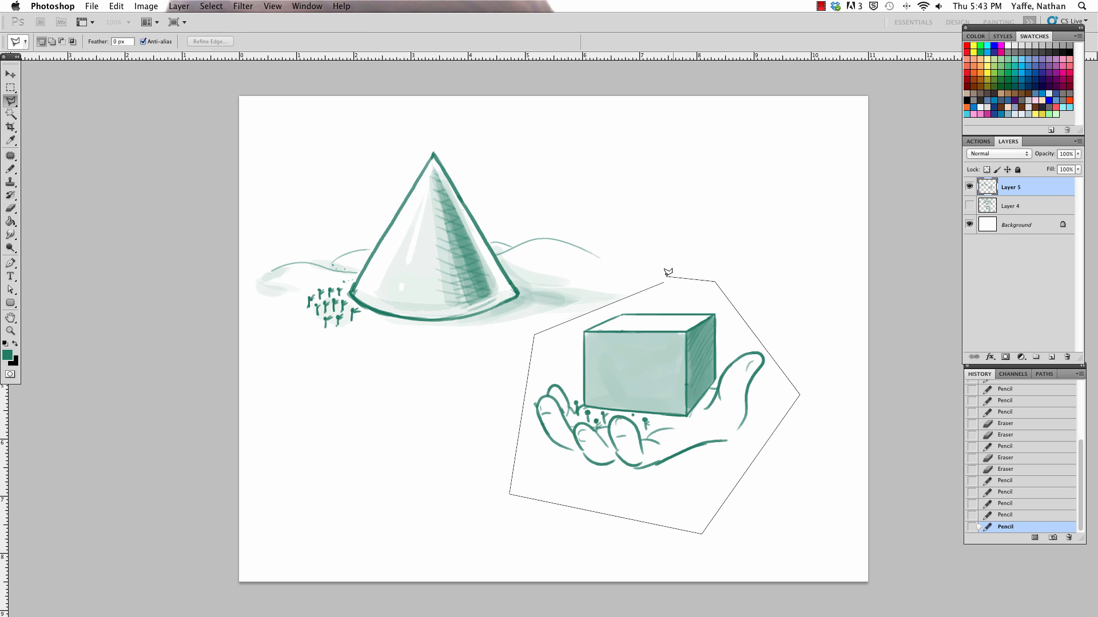
pyautogui.click(658, 281)
pyautogui.press('v')
pyautogui.moveTo(724, 353); pyautogui.dragTo(589, 388)
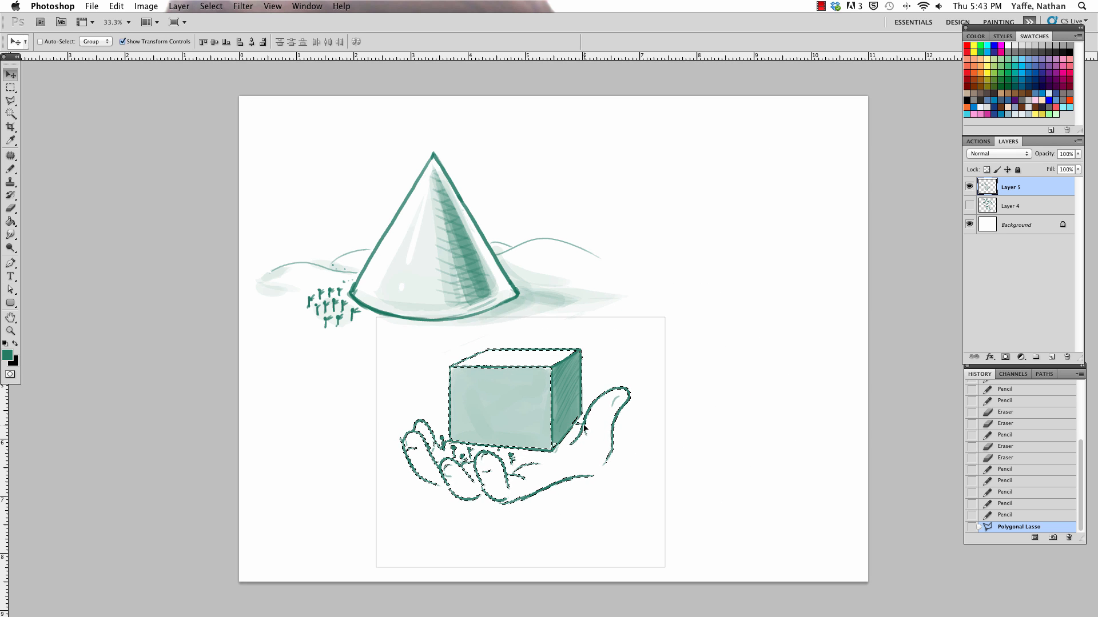
pyautogui.press('super+d')
# Step: Redraw the end of the palm's lower edge so it curves up to the base of the thumb
pyautogui.press('e')
pyautogui.click(588, 476)
pyautogui.press('b')
pyautogui.moveTo(574, 479)
pyautogui.mouseDown()
pyautogui.moveTo(609, 456)
pyautogui.moveTo(598, 463)
pyautogui.mouseUp()
pyautogui.press('super+z')
pyautogui.press('e')
pyautogui.press('b')
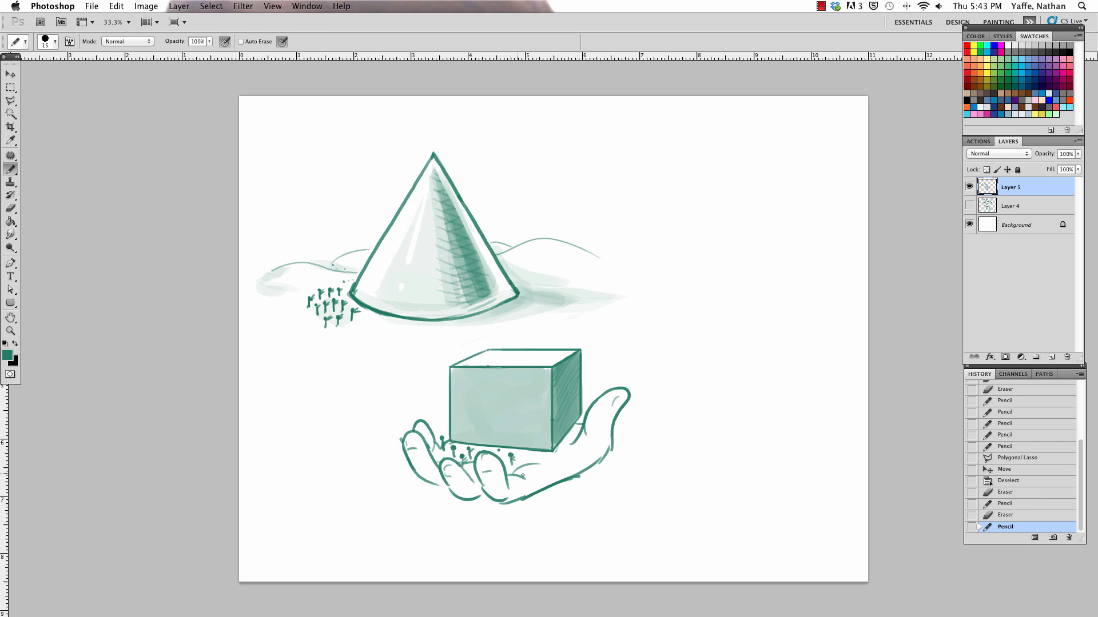
# Step: Draw a rounded heel of the hand from the front finger around to the thumb's base, undoing the first curve
pyautogui.moveTo(525, 507); pyautogui.dragTo(621, 515)
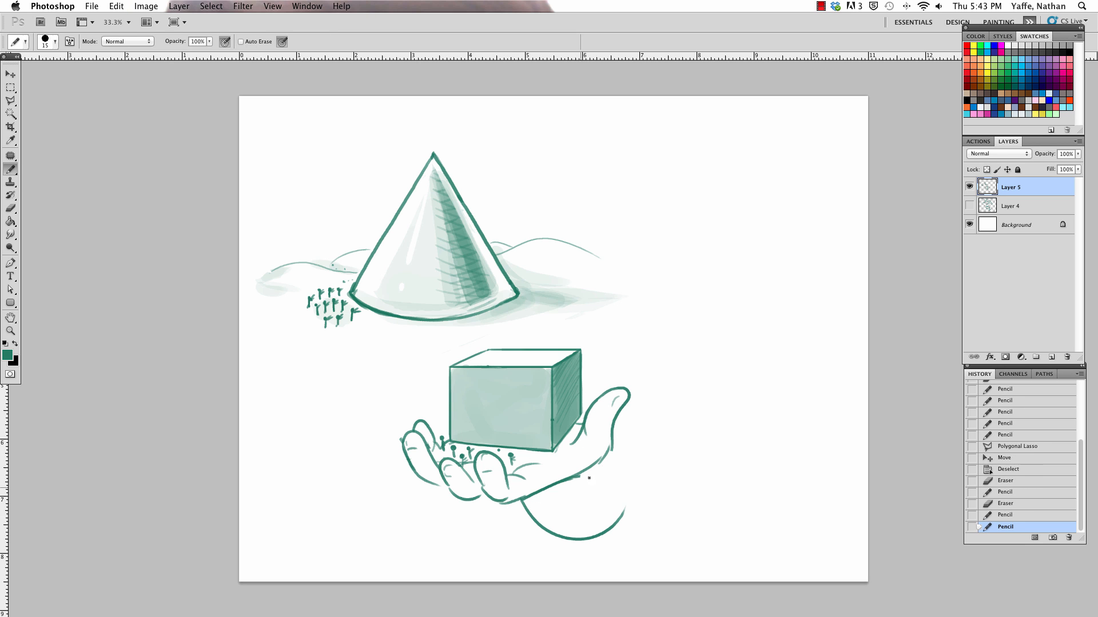
pyautogui.press('super+z')
pyautogui.moveTo(519, 500); pyautogui.dragTo(623, 502)
pyautogui.moveTo(616, 436); pyautogui.dragTo(629, 491)
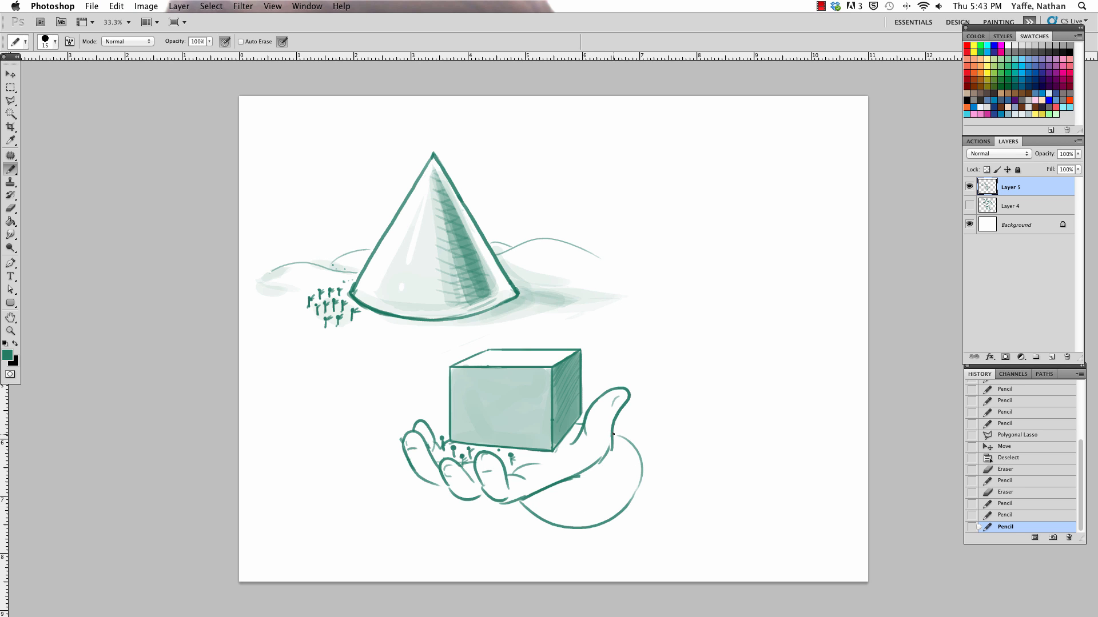
pyautogui.moveTo(613, 434); pyautogui.dragTo(638, 454)
# Step: Trim the inner palm line and the heel's outline with the Eraser, and redraw the contour beside the thumb's base
pyautogui.press('e')
pyautogui.moveTo(578, 478)
pyautogui.mouseDown()
pyautogui.moveTo(561, 488)
pyautogui.moveTo(604, 503)
pyautogui.mouseUp()
pyautogui.press('b')
pyautogui.moveTo(618, 454); pyautogui.dragTo(633, 472)
pyautogui.press('e')
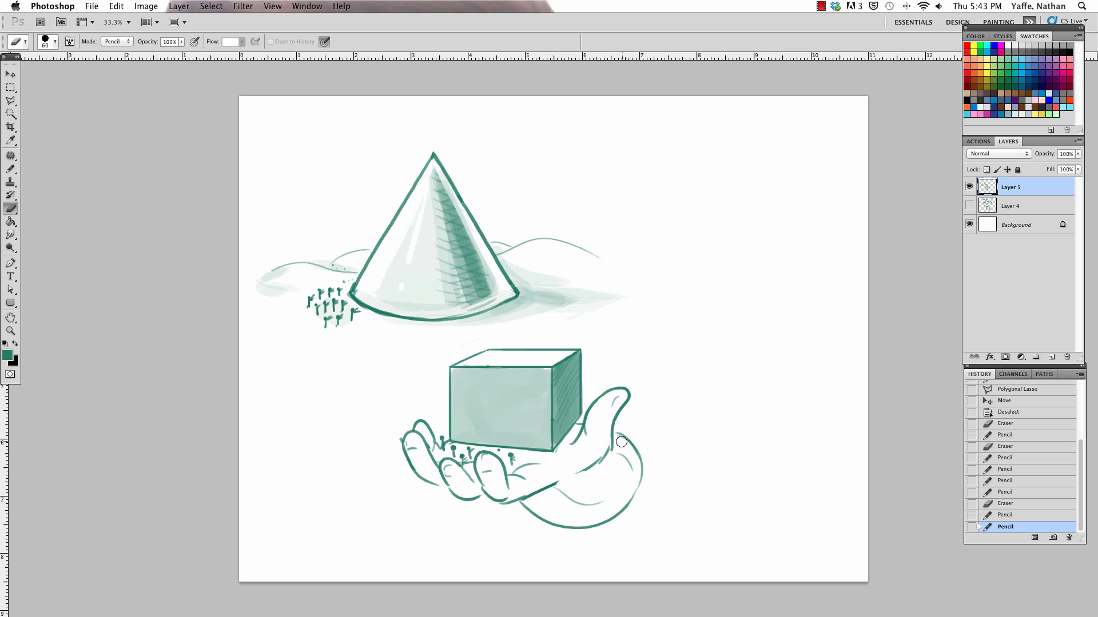
pyautogui.moveTo(555, 492); pyautogui.dragTo(600, 505)
pyautogui.moveTo(593, 504); pyautogui.dragTo(605, 500)
pyautogui.moveTo(618, 437); pyautogui.dragTo(637, 482)
# Step: Draw the wrist's lower and upper lines extending right from the hand, undoing one stroke and trimming the overlapping outline
pyautogui.press('b')
pyautogui.moveTo(570, 531)
pyautogui.mouseDown()
pyautogui.moveTo(613, 529)
pyautogui.moveTo(661, 487)
pyautogui.mouseUp()
pyautogui.press('super+z')
pyautogui.moveTo(601, 535); pyautogui.dragTo(666, 497)
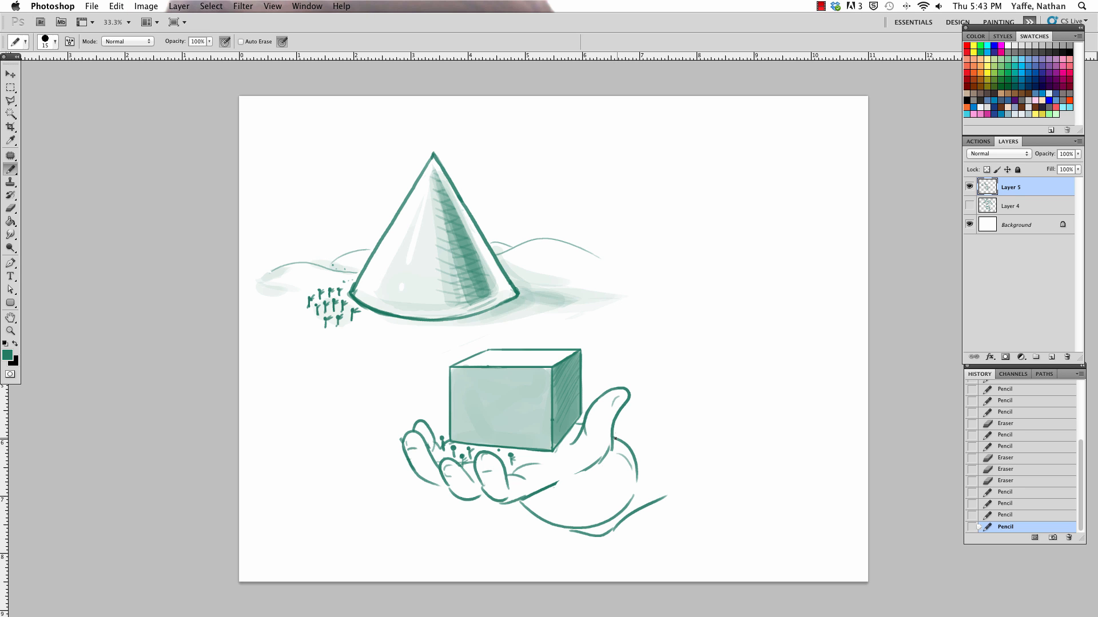
pyautogui.moveTo(621, 440)
pyautogui.mouseDown()
pyautogui.moveTo(665, 422)
pyautogui.moveTo(639, 479)
pyautogui.moveTo(634, 460)
pyautogui.moveTo(654, 420)
pyautogui.mouseUp()
pyautogui.press('e')
pyautogui.press('b')
pyautogui.press('e')
pyautogui.press('b')
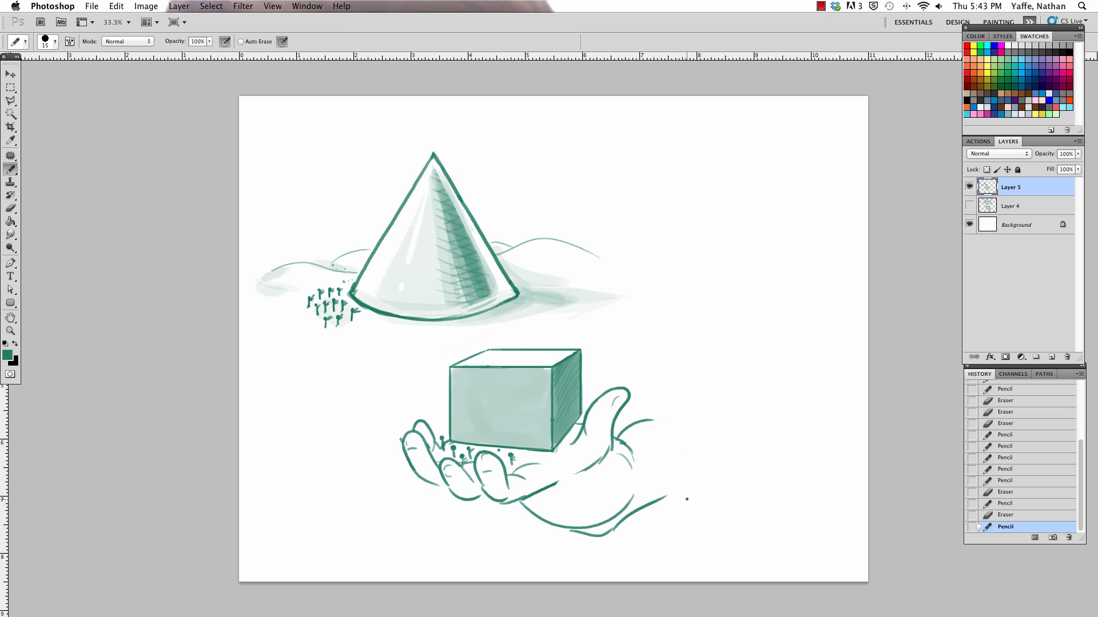
# Step: Draw the arm's outline curving up from the wrist to the shoulder with a short muscle mark, undoing one stroke under the palm
pyautogui.moveTo(664, 500); pyautogui.dragTo(688, 484)
pyautogui.moveTo(695, 401); pyautogui.dragTo(686, 483)
pyautogui.moveTo(674, 388); pyautogui.dragTo(696, 445)
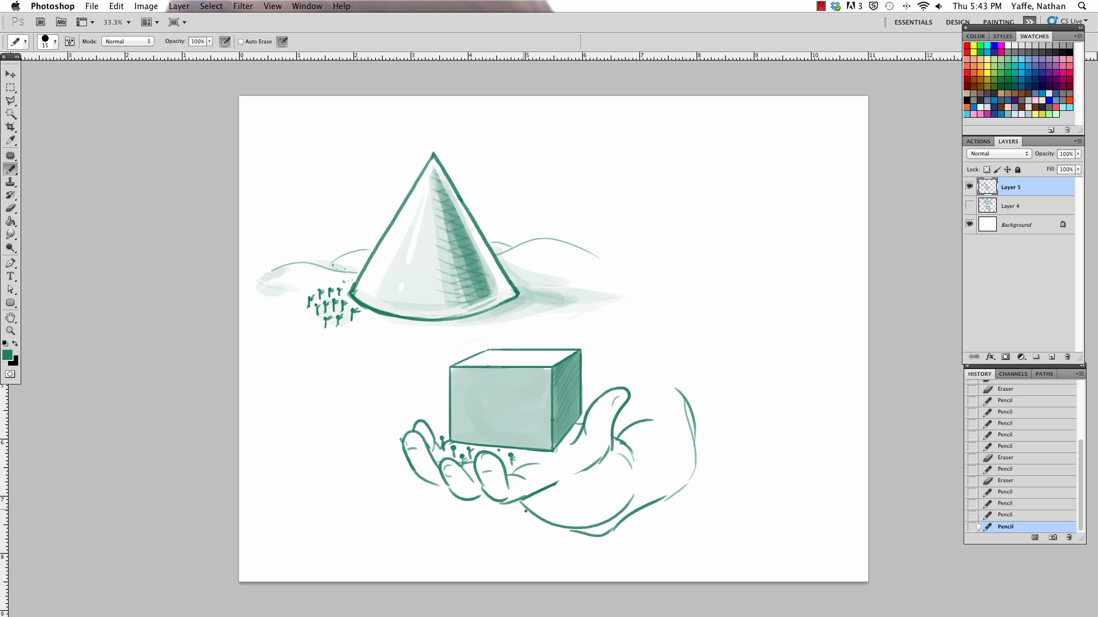
pyautogui.moveTo(582, 540); pyautogui.dragTo(524, 498)
pyautogui.press('super+z')
pyautogui.moveTo(556, 526); pyautogui.dragTo(557, 527)
pyautogui.moveTo(660, 391); pyautogui.dragTo(684, 395)
pyautogui.moveTo(667, 432); pyautogui.dragTo(676, 443)
# Step: Draw the rounded top of a bald head behind the box and thumb, trimming the strokes with the Eraser
pyautogui.moveTo(596, 353)
pyautogui.mouseDown()
pyautogui.moveTo(651, 350)
pyautogui.moveTo(600, 370)
pyautogui.moveTo(661, 348)
pyautogui.moveTo(610, 373)
pyautogui.moveTo(598, 341)
pyautogui.mouseUp()
pyautogui.press('e')
pyautogui.press('b')
pyautogui.moveTo(590, 360); pyautogui.dragTo(620, 329)
pyautogui.press('z')
pyautogui.moveTo(658, 375); pyautogui.dragTo(715, 303)
pyautogui.press('e')
pyautogui.moveTo(586, 332)
pyautogui.mouseDown()
pyautogui.moveTo(617, 308)
pyautogui.moveTo(576, 343)
pyautogui.moveTo(569, 369)
pyautogui.mouseUp()
pyautogui.press('b')
pyautogui.press('e')
pyautogui.press('b')
pyautogui.press('e')
pyautogui.moveTo(649, 342); pyautogui.dragTo(650, 354)
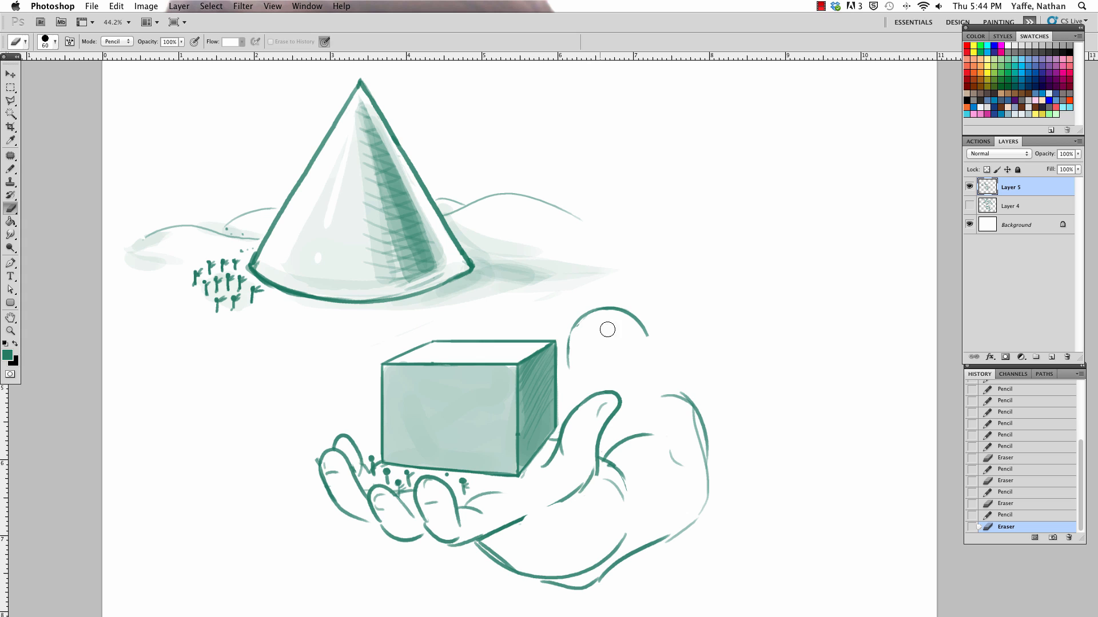
# Step: Draw a pair of thick rectangular glasses with a bridge across the face, cleaning up the lenses
pyautogui.press('b')
pyautogui.moveTo(568, 351); pyautogui.dragTo(593, 368)
pyautogui.moveTo(582, 369)
pyautogui.mouseDown()
pyautogui.moveTo(608, 355)
pyautogui.moveTo(611, 372)
pyautogui.moveTo(641, 352)
pyautogui.moveTo(580, 375)
pyautogui.moveTo(638, 349)
pyautogui.mouseUp()
pyautogui.press('e')
pyautogui.press('b')
pyautogui.press('e')
pyautogui.press('b')
# Step: Draw the nose, mouth and moustache below the glasses, and add the ear and neck line beside the head
pyautogui.moveTo(602, 381); pyautogui.dragTo(600, 382)
pyautogui.moveTo(599, 382)
pyautogui.mouseDown()
pyautogui.moveTo(555, 389)
pyautogui.moveTo(602, 392)
pyautogui.mouseUp()
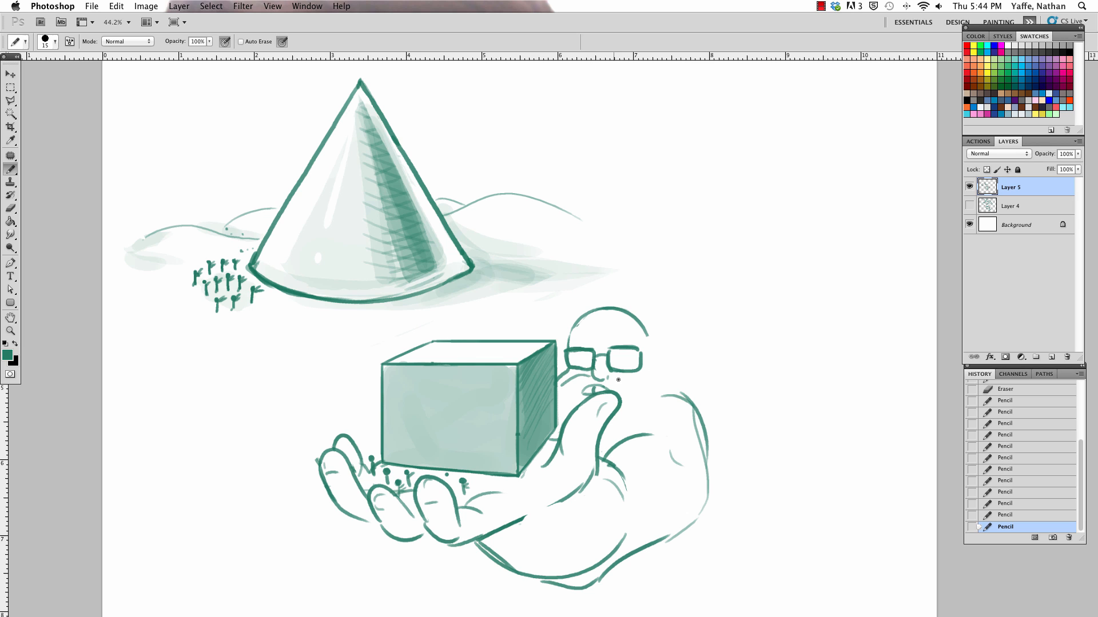
pyautogui.moveTo(608, 376); pyautogui.dragTo(639, 386)
pyautogui.moveTo(647, 350); pyautogui.dragTo(657, 421)
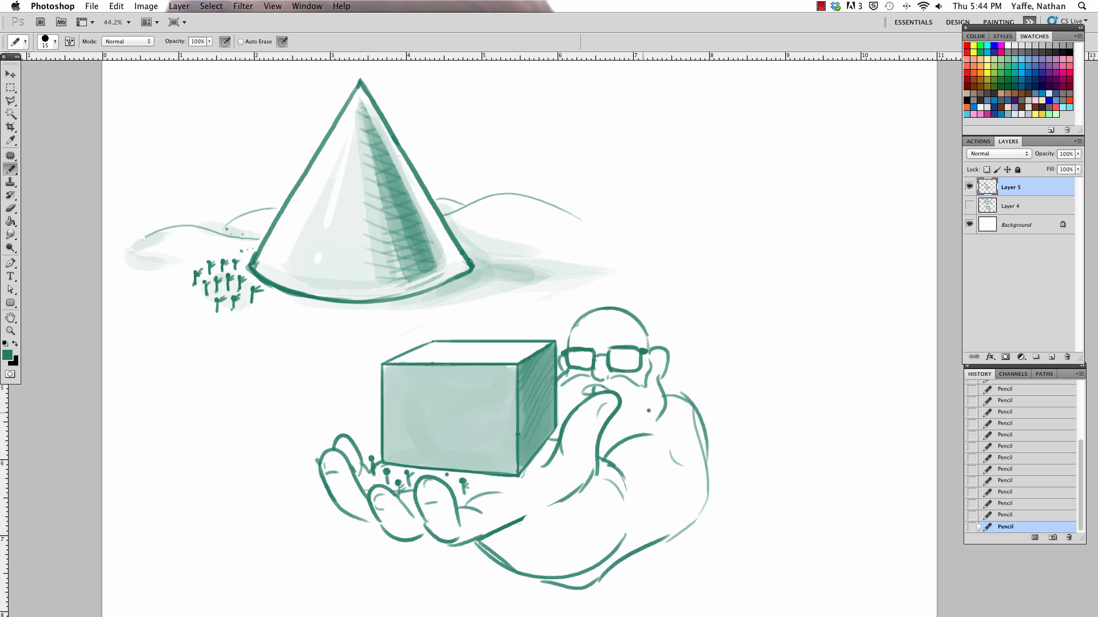
# Step: Draw zigzag burst lines rising from the fingertips along the box's left side
pyautogui.moveTo(349, 426)
pyautogui.mouseDown()
pyautogui.moveTo(345, 381)
pyautogui.moveTo(361, 347)
pyautogui.mouseUp()
# Step: Select the figure, hand, box and burst with the Polygonal Lasso, move them down and to the right, and deselect
pyautogui.press('l')
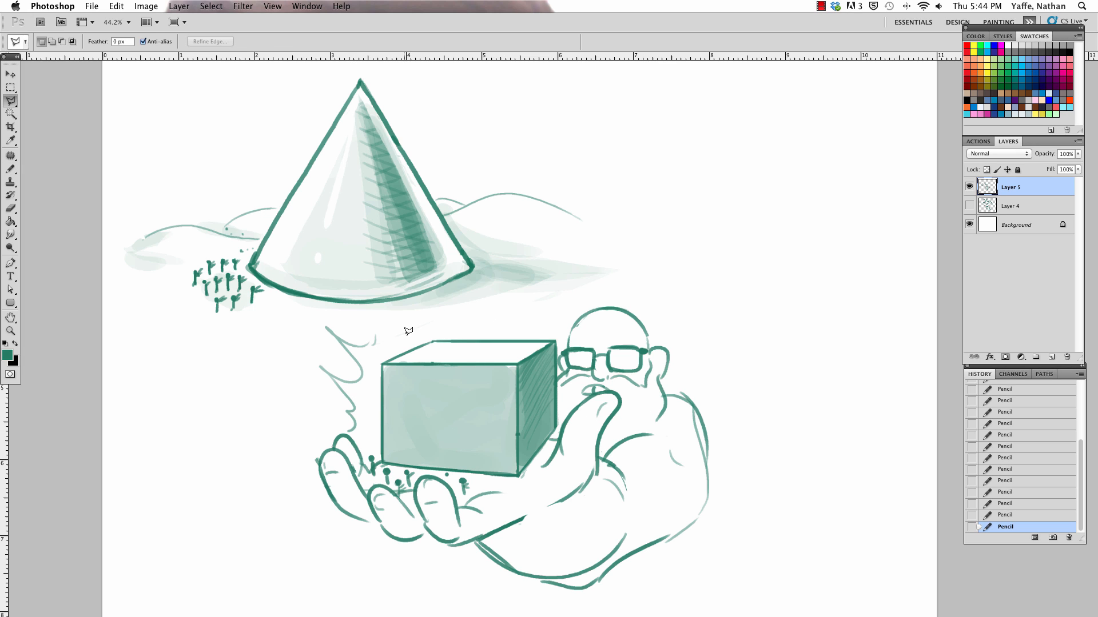
pyautogui.click(392, 331)
pyautogui.click(315, 319)
pyautogui.click(273, 395)
pyautogui.click(295, 558)
pyautogui.click(386, 593)
pyautogui.click(491, 607)
pyautogui.click(538, 601)
pyautogui.click(753, 375)
pyautogui.click(653, 276)
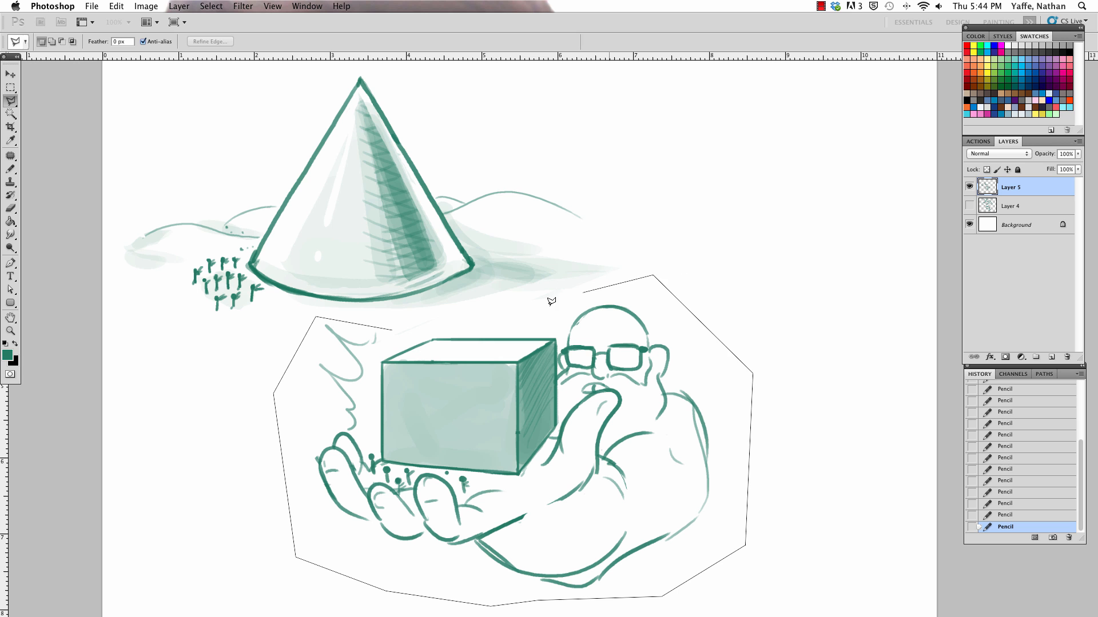
pyautogui.click(546, 307)
pyautogui.click(392, 330)
pyautogui.moveTo(684, 374); pyautogui.dragTo(648, 280)
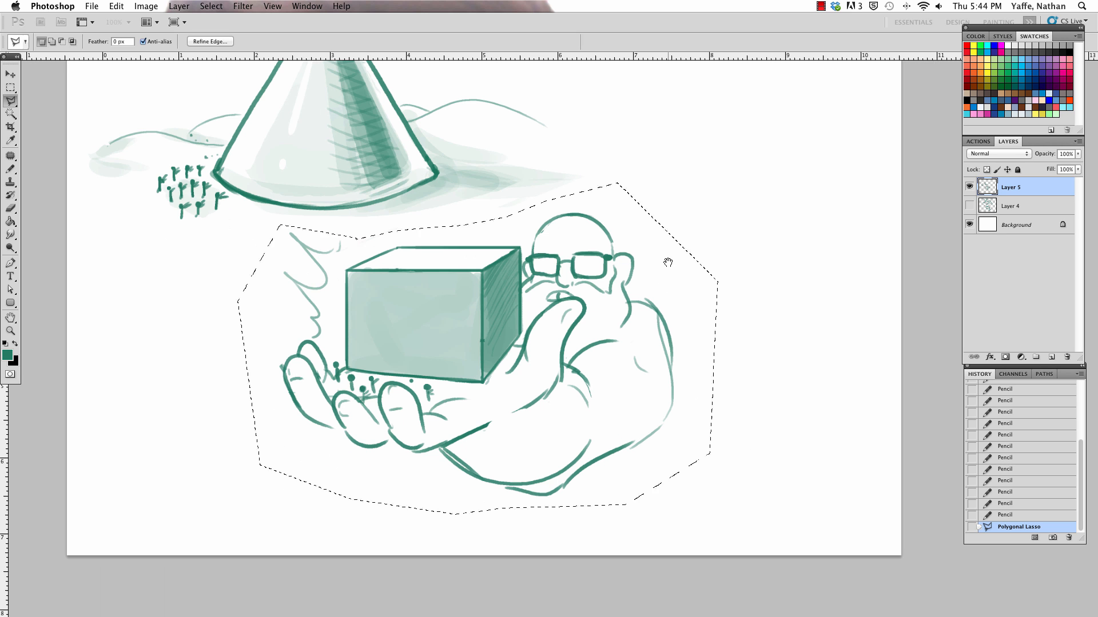
pyautogui.press('v')
pyautogui.moveTo(651, 335); pyautogui.dragTo(698, 374)
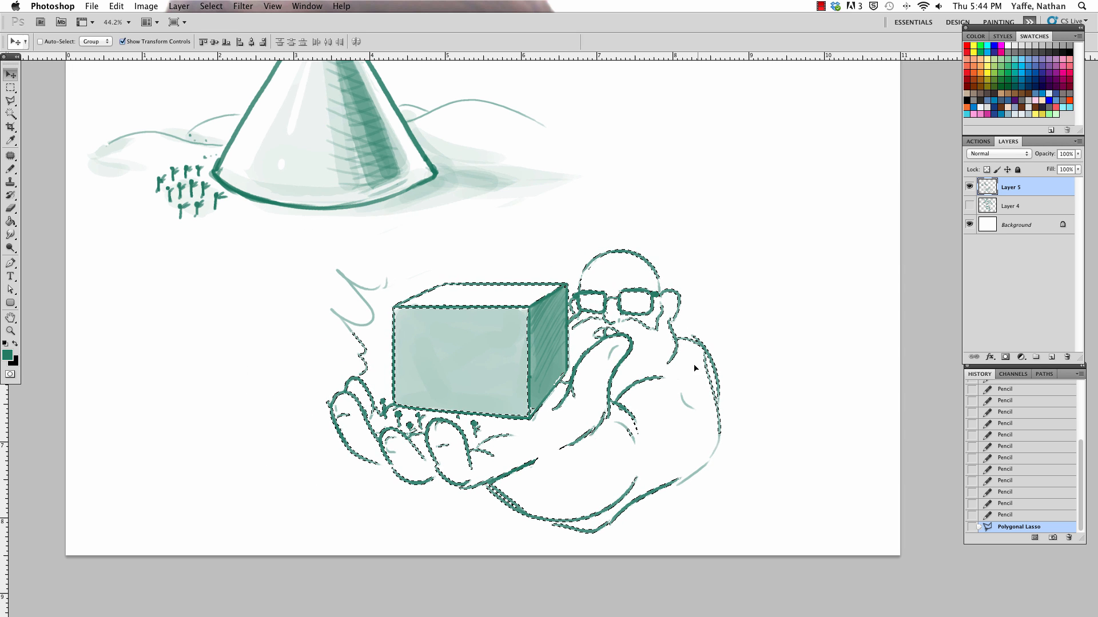
pyautogui.hotkey('ctrl', 'd')
# Step: Continue the zigzag burst lines from the box's upper left corner across its top
pyautogui.press('b')
pyautogui.moveTo(400, 272); pyautogui.dragTo(426, 224)
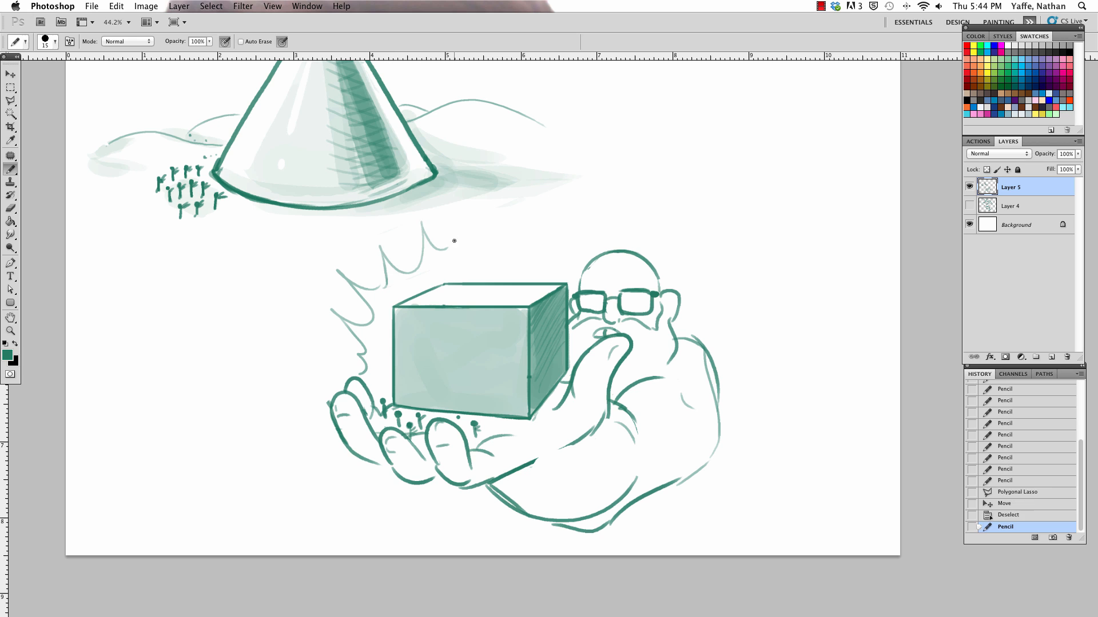
pyautogui.moveTo(448, 263)
pyautogui.mouseDown()
pyautogui.moveTo(492, 261)
pyautogui.moveTo(517, 216)
pyautogui.mouseUp()
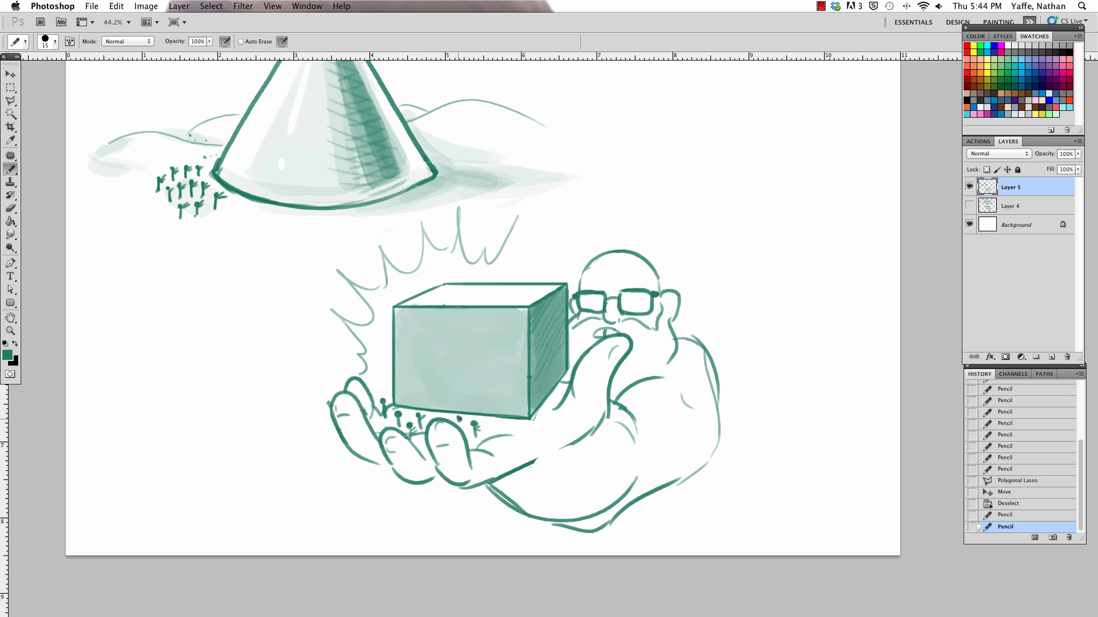
# Step: Redraw the tiny people below the box's right half with bodies and legs, and add one more figure beside them
pyautogui.click(459, 419)
pyautogui.click(477, 425)
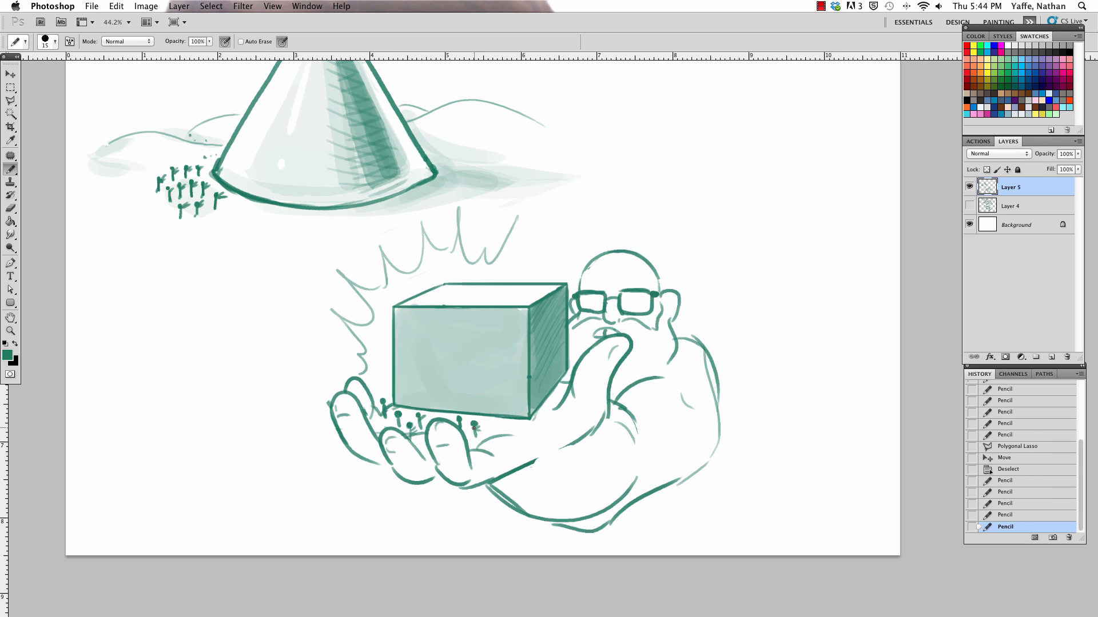
pyautogui.press('e')
pyautogui.moveTo(473, 428); pyautogui.dragTo(473, 439)
pyautogui.press('b')
pyautogui.moveTo(475, 433); pyautogui.dragTo(497, 430)
pyautogui.click(494, 436)
pyautogui.click(496, 425)
pyautogui.click(459, 420)
pyautogui.moveTo(410, 428); pyautogui.dragTo(411, 434)
# Step: Add bodies and limbs to the tiny people standing on the fingers below the box's left half
pyautogui.press('e')
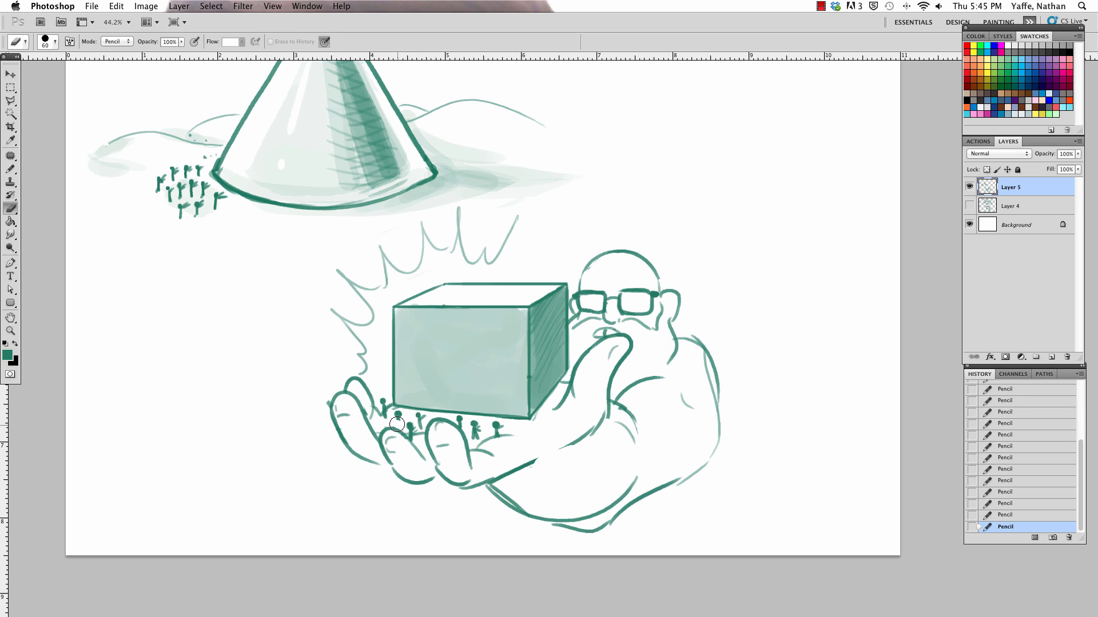
pyautogui.press('b')
pyautogui.moveTo(397, 425); pyautogui.dragTo(399, 423)
pyautogui.moveTo(398, 420)
pyautogui.mouseDown()
pyautogui.moveTo(384, 418)
pyautogui.moveTo(386, 403)
pyautogui.moveTo(428, 416)
pyautogui.mouseUp()
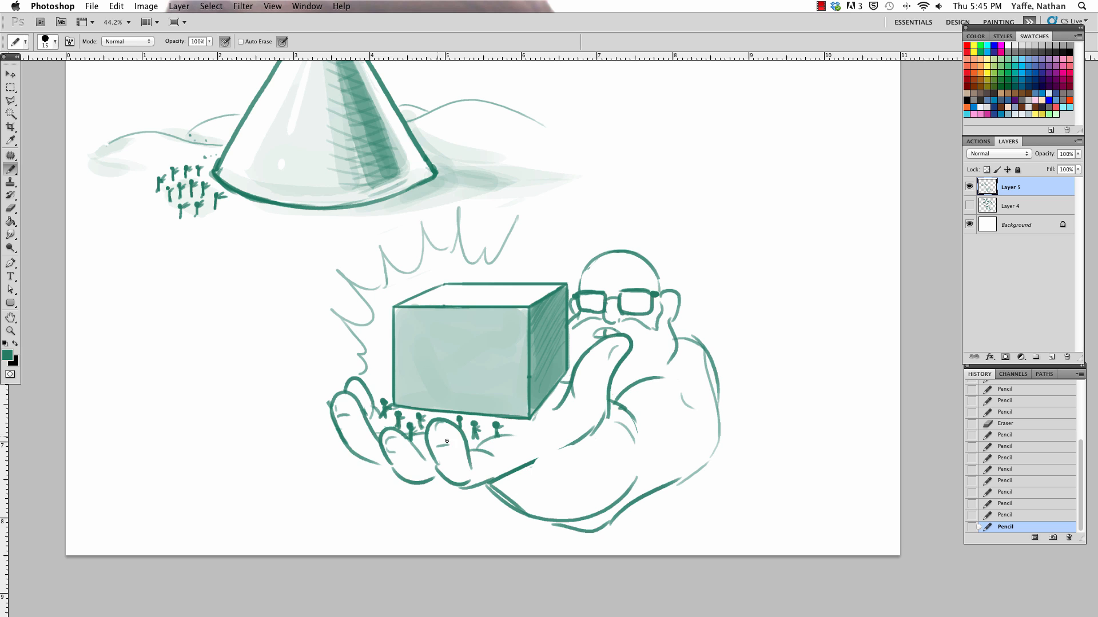
pyautogui.moveTo(426, 434); pyautogui.dragTo(421, 422)
pyautogui.moveTo(421, 426)
pyautogui.mouseDown()
pyautogui.moveTo(514, 445)
pyautogui.moveTo(529, 424)
pyautogui.moveTo(459, 422)
pyautogui.moveTo(475, 432)
pyautogui.moveTo(418, 456)
pyautogui.mouseUp()
# Step: Darken the outlines of the back fingers and redraw the thumb's inner edge beside the box
pyautogui.press('e')
pyautogui.press('b')
pyautogui.moveTo(348, 451); pyautogui.dragTo(380, 461)
pyautogui.moveTo(355, 404); pyautogui.dragTo(368, 431)
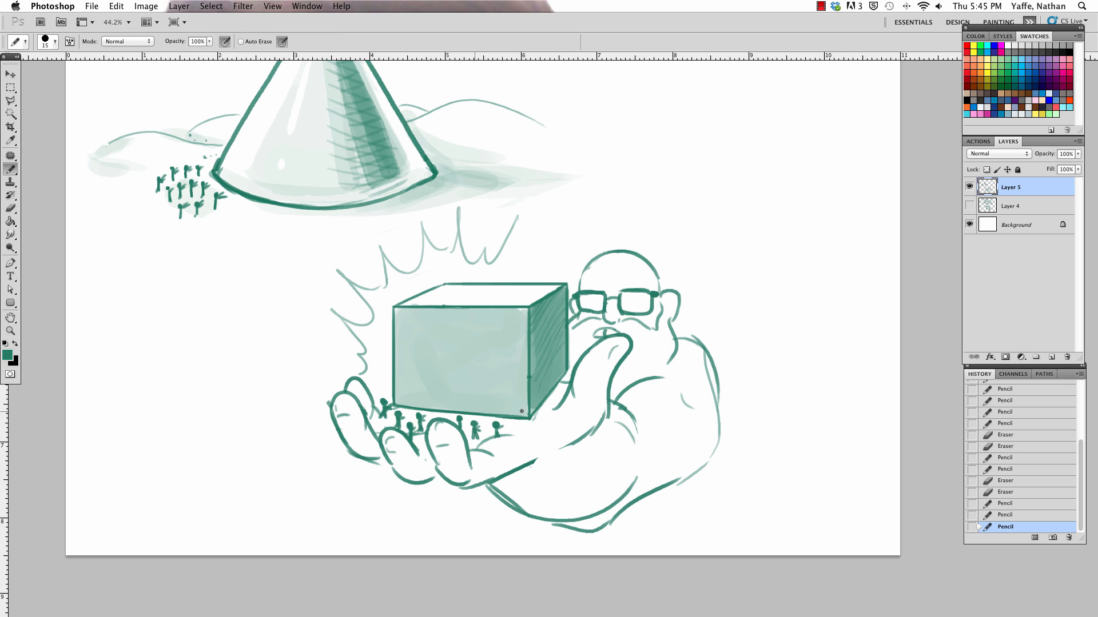
pyautogui.moveTo(552, 410); pyautogui.dragTo(573, 382)
# Step: Draw a pointed beard hanging from the jaw below the ear, undoing one stroke
pyautogui.press('e')
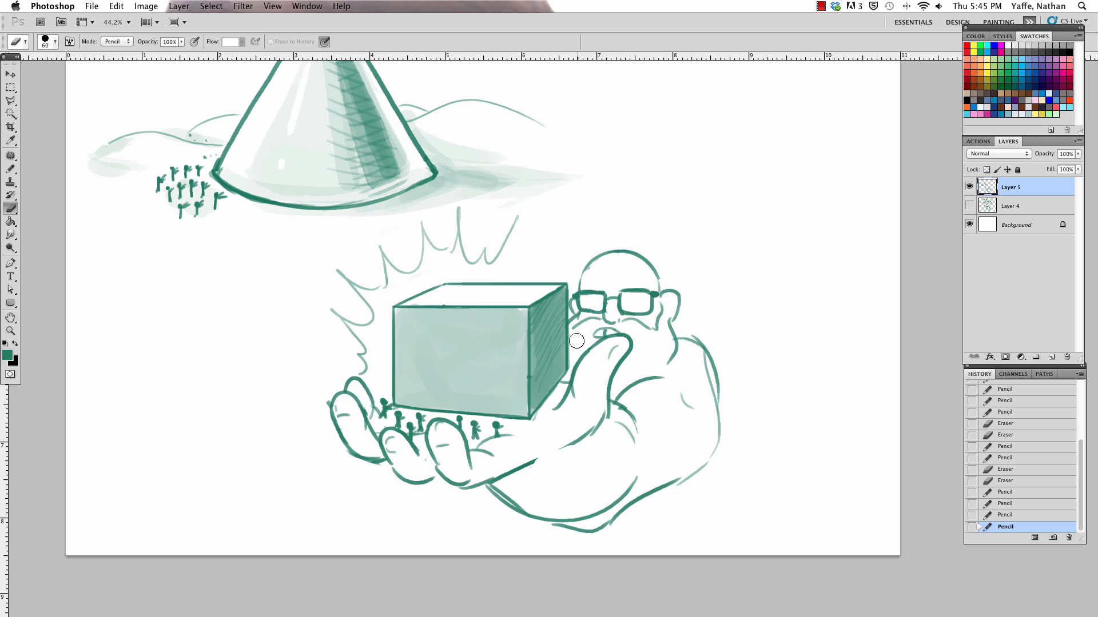
pyautogui.press('b')
pyautogui.moveTo(670, 360); pyautogui.dragTo(653, 367)
pyautogui.press('super+z')
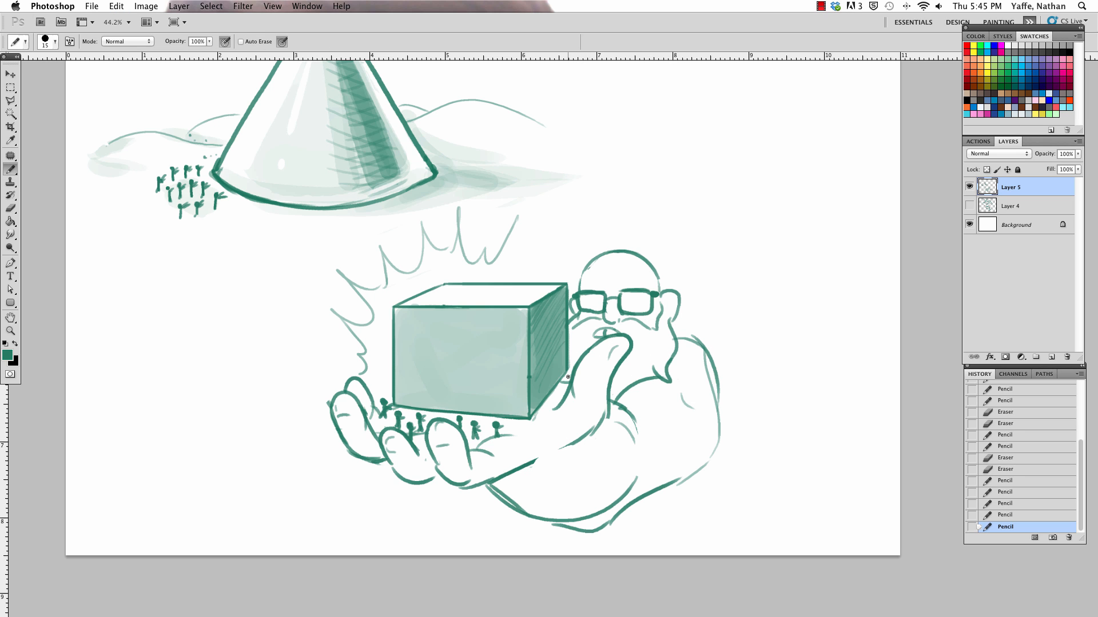
# Step: Add a tiny mark between the box's right edge and the thumb, and extend the burst lines toward the head
pyautogui.moveTo(564, 381); pyautogui.dragTo(562, 378)
pyautogui.moveTo(519, 220)
pyautogui.mouseDown()
pyautogui.moveTo(546, 260)
pyautogui.moveTo(567, 215)
pyautogui.mouseUp()
pyautogui.moveTo(570, 379); pyautogui.dragTo(609, 404)
# Step: Draw a lock of hair flowing back from the head, and replace the short line near the wrist with a palm crease
pyautogui.moveTo(649, 267)
pyautogui.mouseDown()
pyautogui.moveTo(699, 311)
pyautogui.moveTo(744, 298)
pyautogui.moveTo(738, 340)
pyautogui.mouseUp()
pyautogui.press('e')
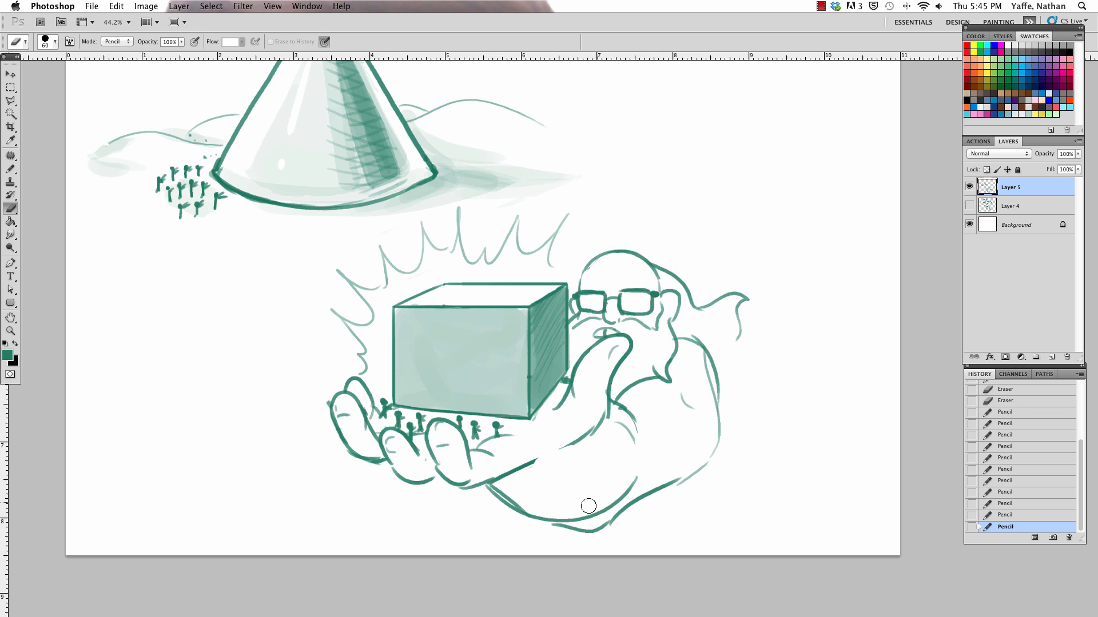
pyautogui.moveTo(638, 475); pyautogui.dragTo(621, 493)
pyautogui.press('b')
pyautogui.moveTo(554, 477); pyautogui.dragTo(582, 494)
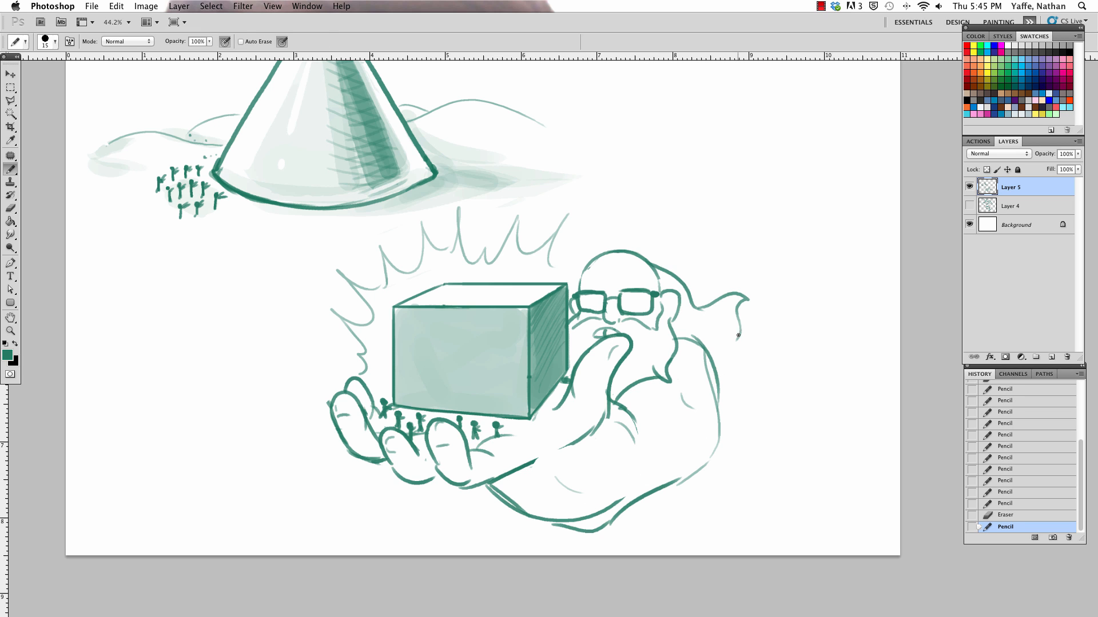
# Step: Reshape the flowing hair and draw long wavy locks behind the shoulder, undoing one stroke and trimming overlaps
pyautogui.press('e')
pyautogui.moveTo(741, 315)
pyautogui.mouseDown()
pyautogui.moveTo(737, 340)
pyautogui.moveTo(714, 339)
pyautogui.moveTo(759, 392)
pyautogui.mouseUp()
pyautogui.press('b')
pyautogui.moveTo(710, 357); pyautogui.dragTo(741, 479)
pyautogui.press('super+z')
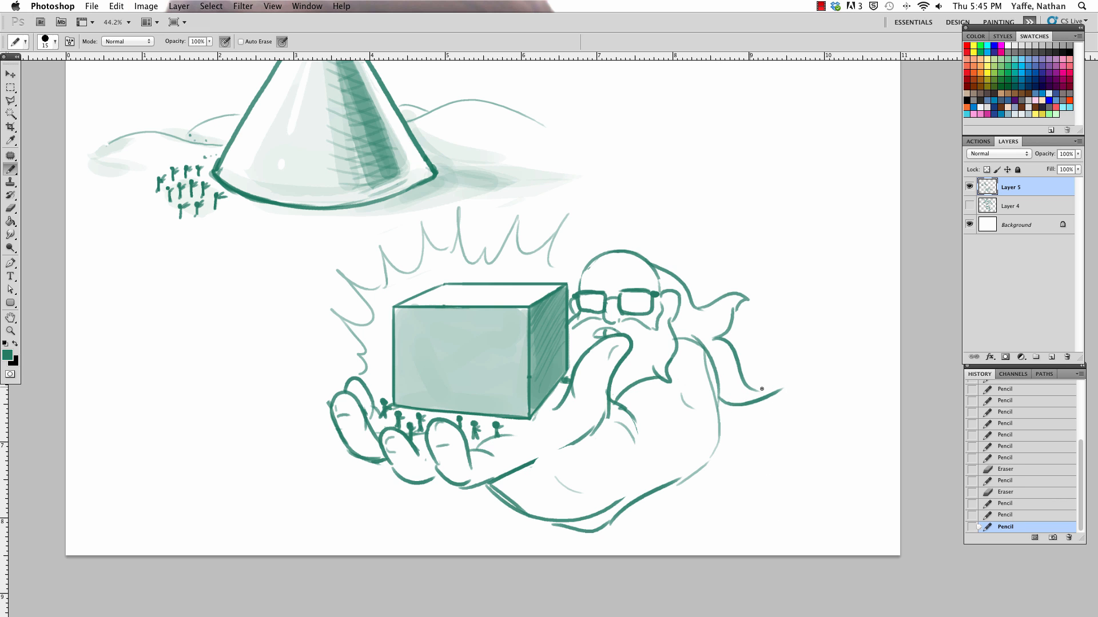
pyautogui.moveTo(745, 389)
pyautogui.mouseDown()
pyautogui.moveTo(794, 377)
pyautogui.moveTo(722, 406)
pyautogui.moveTo(794, 380)
pyautogui.mouseUp()
pyautogui.press('e')
pyautogui.press('b')
pyautogui.press('e')
pyautogui.press('b')
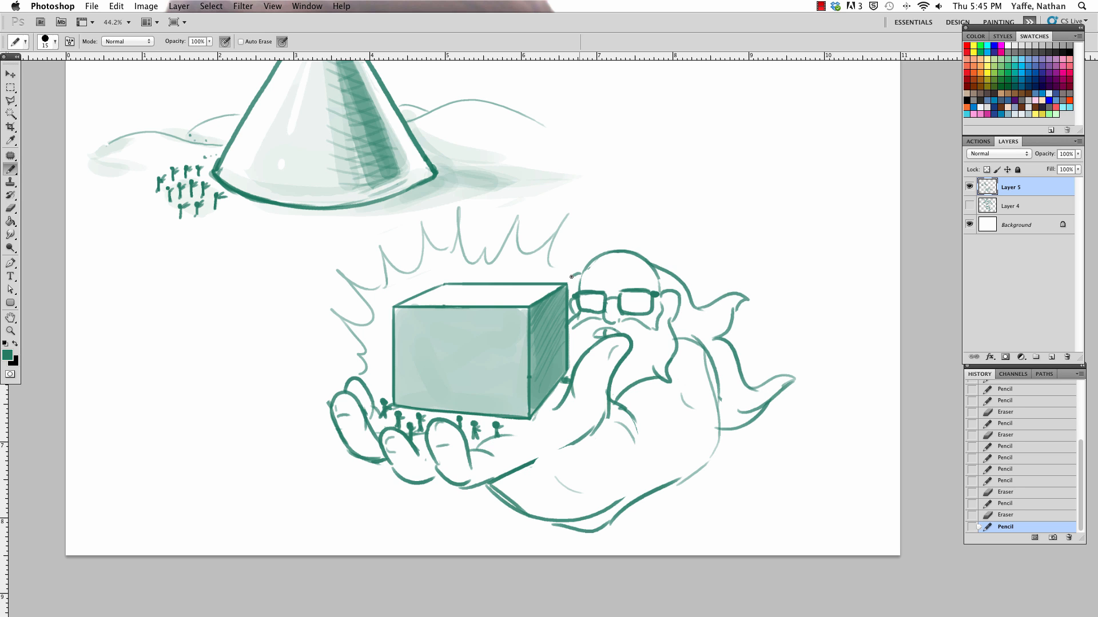
# Step: Add hair at the front of the head, and finish both ends of the zigzag burst
pyautogui.moveTo(571, 277); pyautogui.dragTo(672, 332)
pyautogui.moveTo(553, 265); pyautogui.dragTo(596, 239)
pyautogui.press('e')
pyautogui.moveTo(372, 375); pyautogui.dragTo(351, 346)
pyautogui.press('b')
pyautogui.press('super+z')
pyautogui.moveTo(350, 345); pyautogui.dragTo(363, 347)
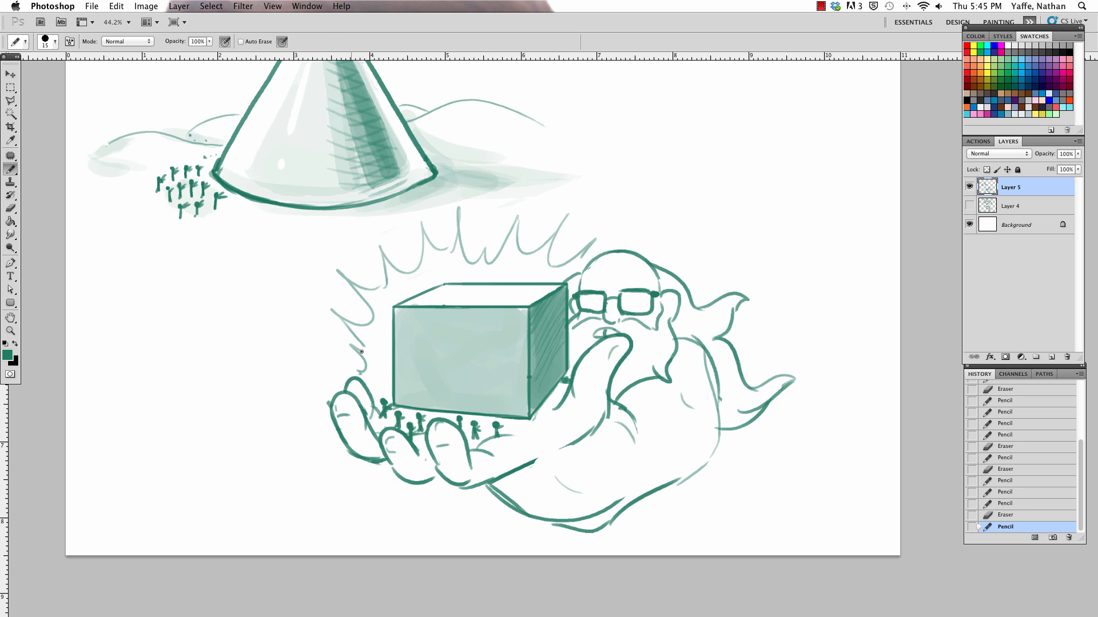
# Step: Thicken the arm's outer contour from the shoulder around the elbow and along the forearm
pyautogui.moveTo(669, 484)
pyautogui.mouseDown()
pyautogui.moveTo(722, 417)
pyautogui.moveTo(697, 350)
pyautogui.moveTo(723, 426)
pyautogui.moveTo(661, 500)
pyautogui.moveTo(715, 450)
pyautogui.mouseUp()
pyautogui.press('e')
pyautogui.press('b')
pyautogui.press('e')
pyautogui.press('b')
pyautogui.press('e')
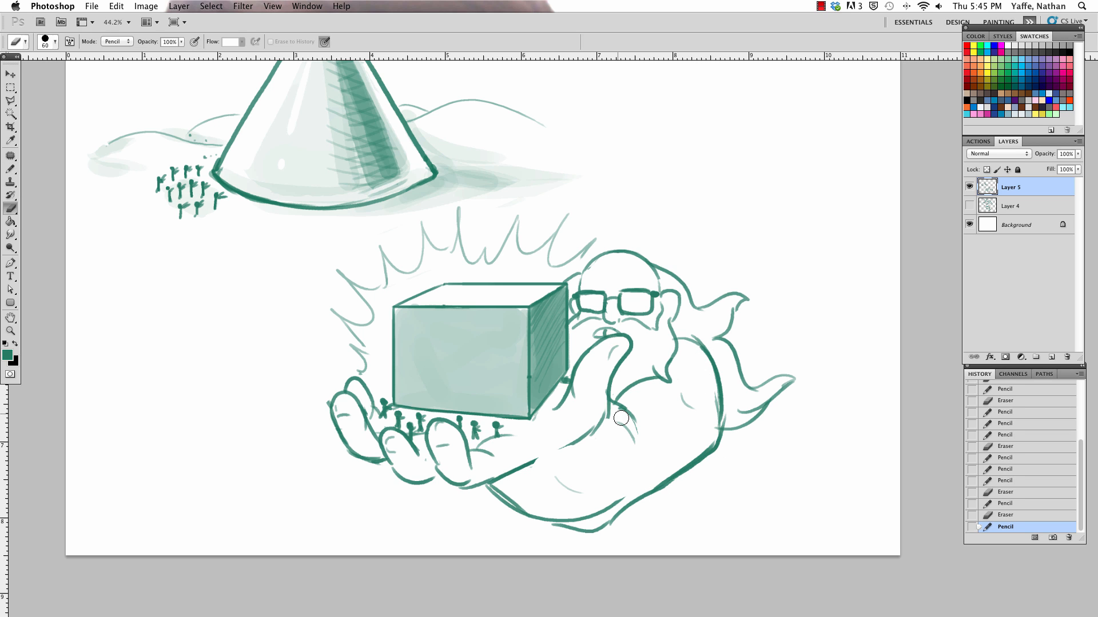
# Step: Redraw the curved crease at the thumb's base and draw the torso line below the elbow, undoing the first attempts
pyautogui.moveTo(616, 422)
pyautogui.mouseDown()
pyautogui.moveTo(621, 406)
pyautogui.moveTo(623, 423)
pyautogui.mouseUp()
pyautogui.press('b')
pyautogui.moveTo(610, 410)
pyautogui.mouseDown()
pyautogui.moveTo(638, 443)
pyautogui.moveTo(680, 442)
pyautogui.moveTo(693, 508)
pyautogui.mouseUp()
pyautogui.press('super+z')
pyautogui.press('super+z')
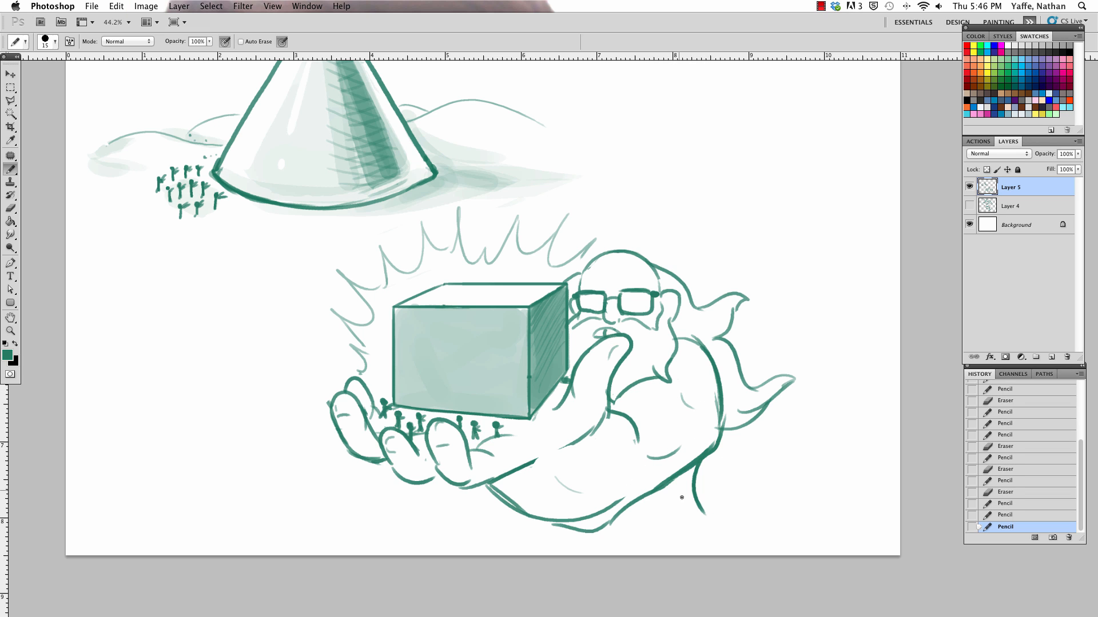
pyautogui.press('super+z')
pyautogui.moveTo(689, 465)
pyautogui.mouseDown()
pyautogui.moveTo(698, 513)
pyautogui.moveTo(688, 475)
pyautogui.mouseUp()
# Step: Clean up the contour under the wrist and fill in the dark shadow beneath the forearm
pyautogui.press('e')
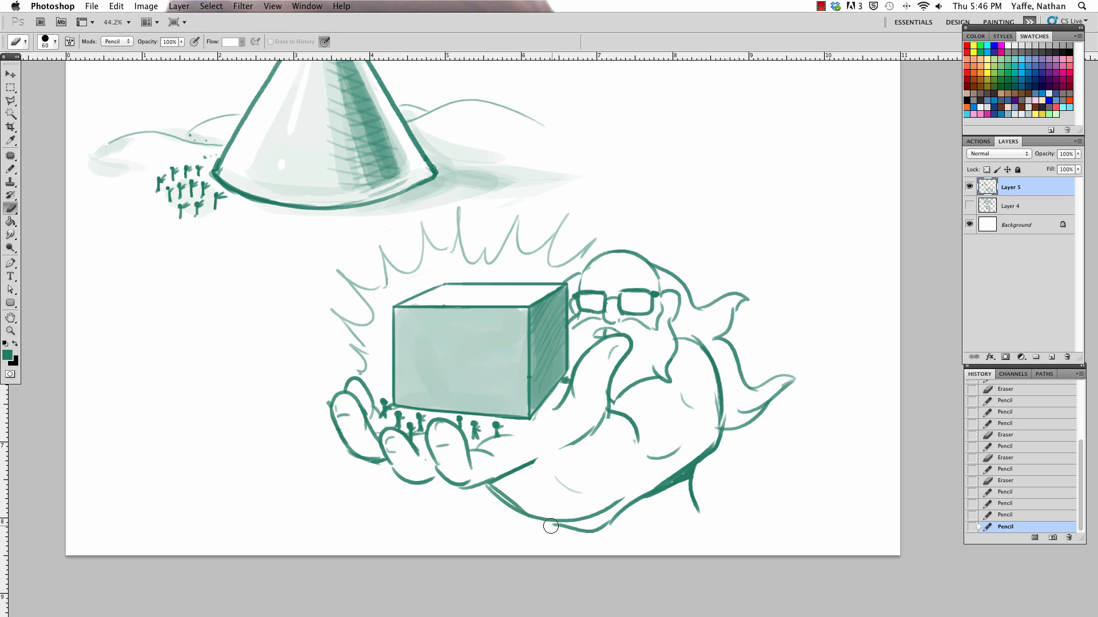
pyautogui.moveTo(551, 526); pyautogui.dragTo(560, 527)
pyautogui.press('b')
pyautogui.moveTo(555, 524)
pyautogui.mouseDown()
pyautogui.moveTo(597, 533)
pyautogui.moveTo(691, 479)
pyautogui.mouseUp()
pyautogui.press('e')
pyautogui.press('b')
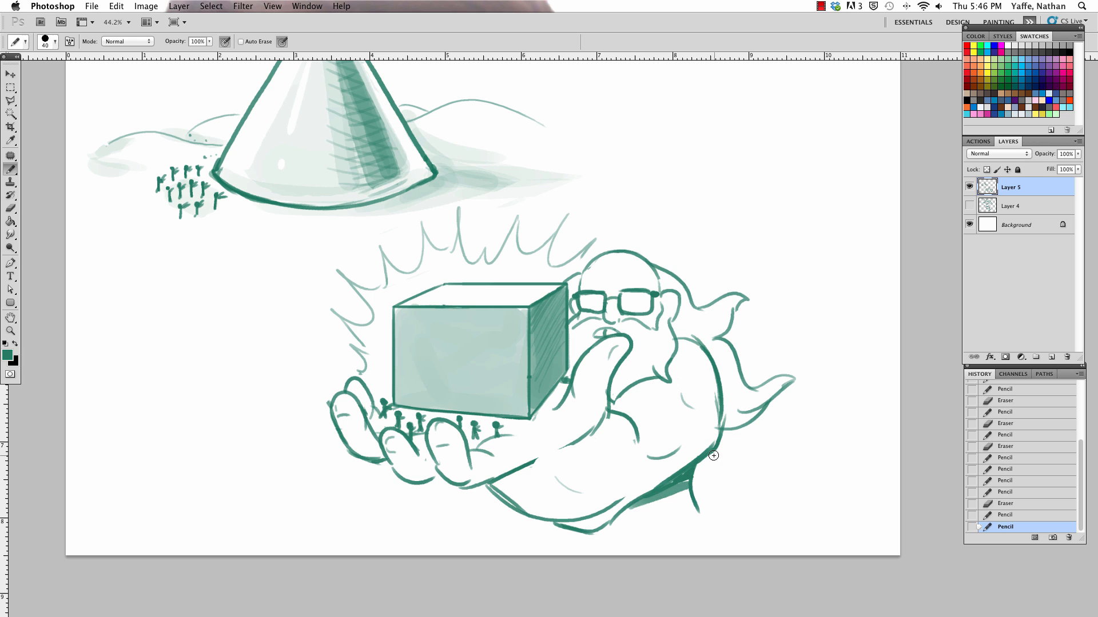
# Step: Add a lower lock of hair behind the elbow and small spots on the bald forehead
pyautogui.press(']')
pyautogui.moveTo(697, 462); pyautogui.dragTo(749, 428)
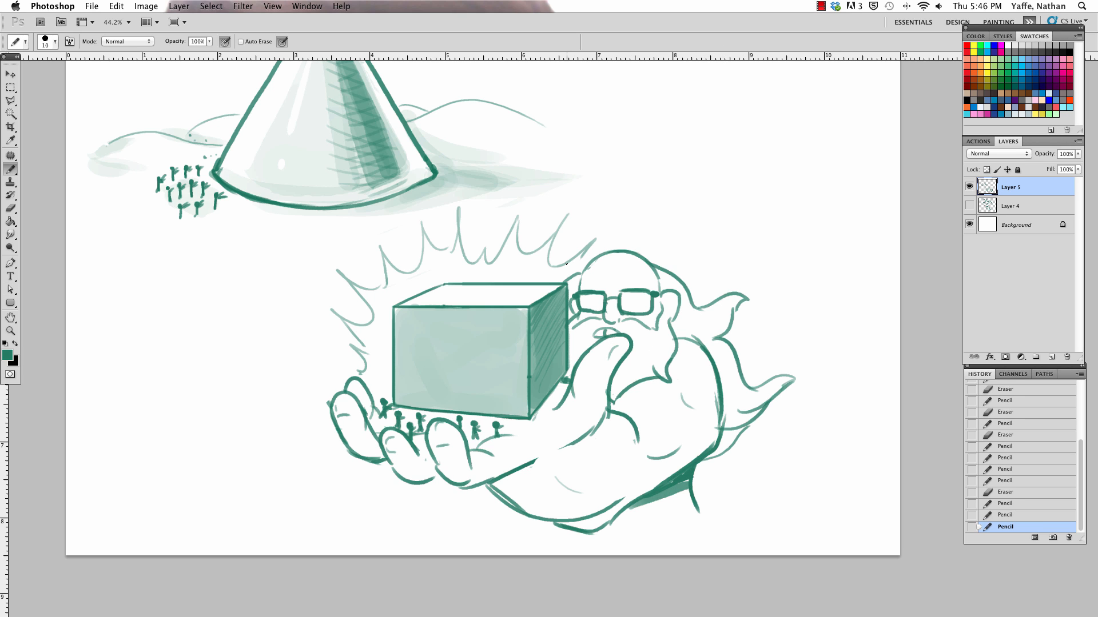
pyautogui.moveTo(600, 277)
pyautogui.mouseDown()
pyautogui.moveTo(629, 267)
pyautogui.moveTo(629, 282)
pyautogui.mouseUp()
pyautogui.press('super+minus')
pyautogui.press('super+minus')
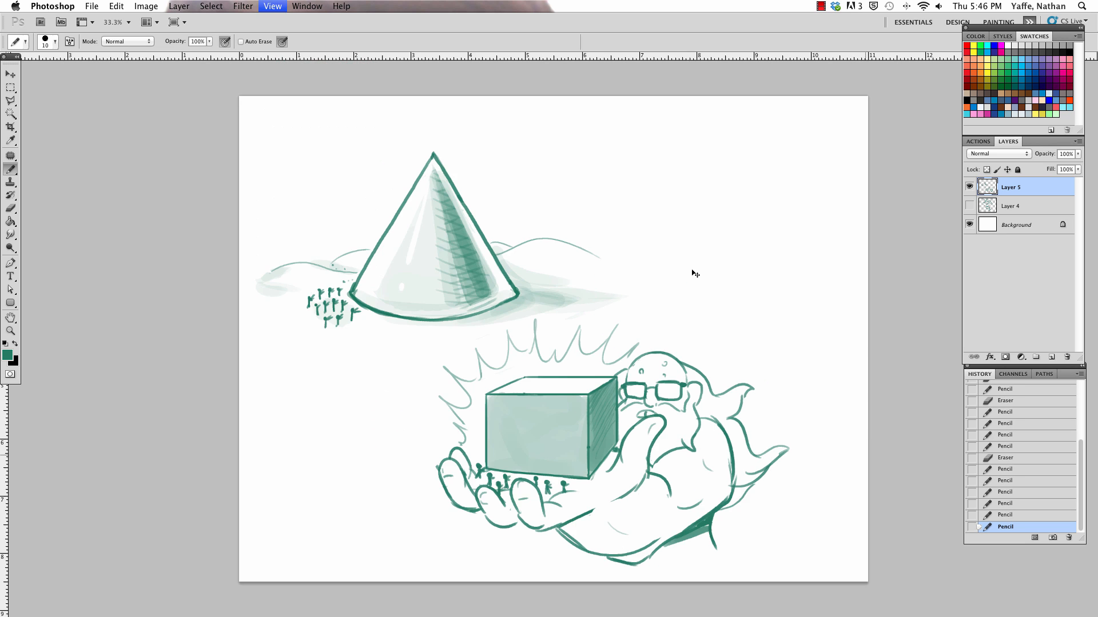
# Step: Clean up and redraw the lines where the thumb's base meets the forearm
pyautogui.press('z')
pyautogui.moveTo(642, 448)
pyautogui.mouseDown()
pyautogui.moveTo(681, 365)
pyautogui.moveTo(637, 469)
pyautogui.mouseUp()
pyautogui.press('e')
pyautogui.press('b')
pyautogui.moveTo(609, 428); pyautogui.dragTo(638, 470)
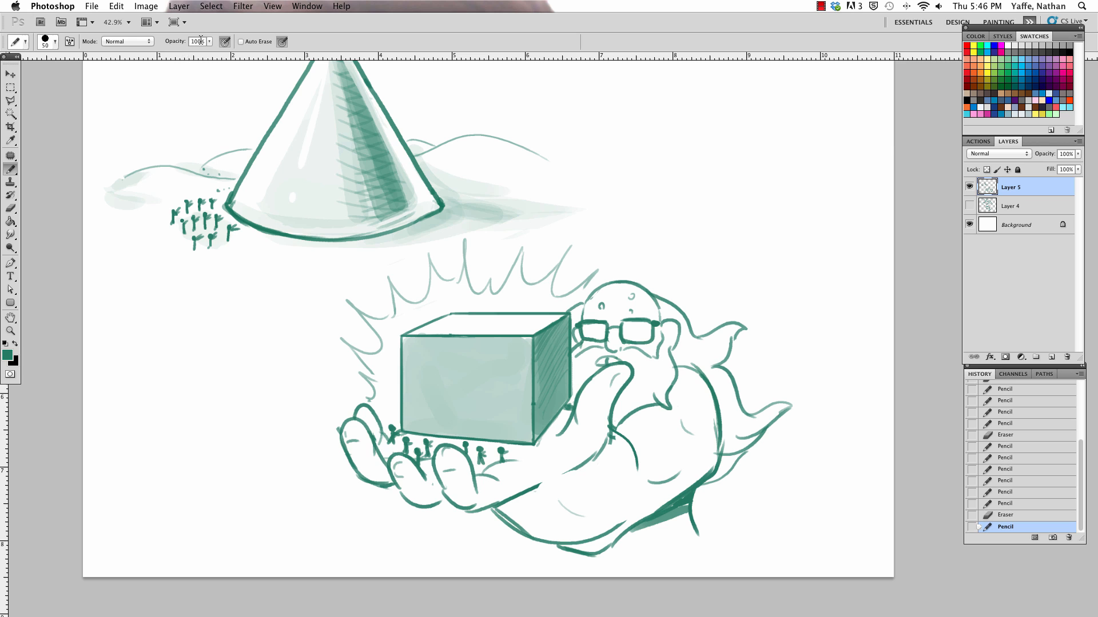
# Step: Set the Pencil to 39% opacity and size 70, and shade the fingers and the palm's lower edge
pyautogui.moveTo(210, 42); pyautogui.dragTo(177, 53)
pyautogui.press(']')
pyautogui.press(']')
pyautogui.press(']')
pyautogui.press(']')
pyautogui.press('[')
pyautogui.press('[')
pyautogui.moveTo(359, 474); pyautogui.dragTo(431, 500)
pyautogui.moveTo(412, 463)
pyautogui.mouseDown()
pyautogui.moveTo(438, 501)
pyautogui.moveTo(465, 462)
pyautogui.moveTo(438, 497)
pyautogui.moveTo(482, 502)
pyautogui.moveTo(532, 484)
pyautogui.mouseUp()
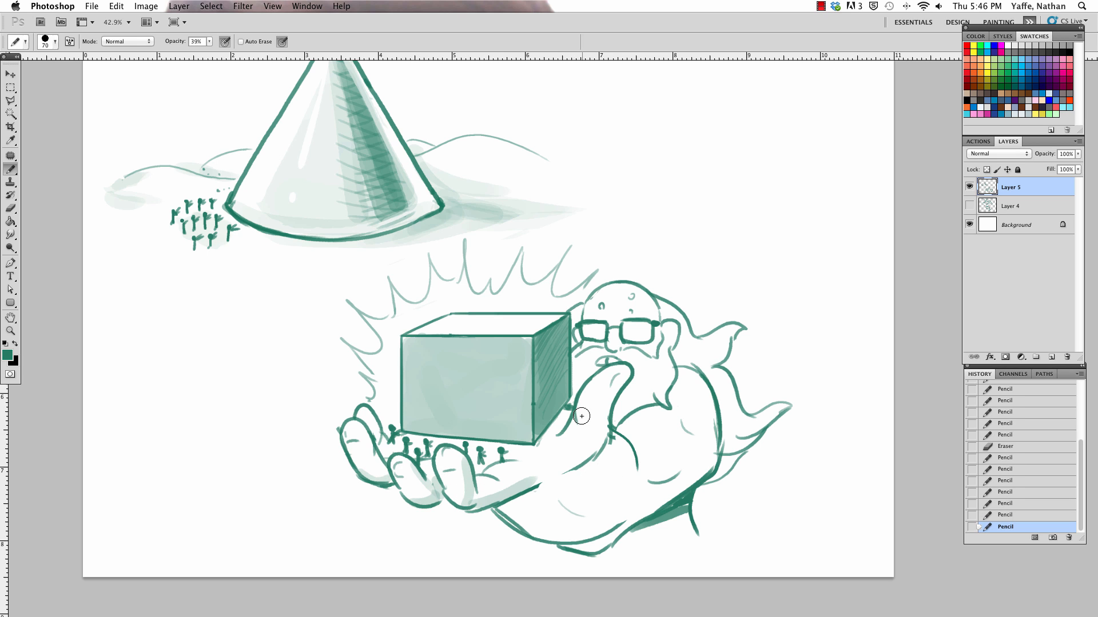
# Step: Set the Pencil opacity to 23% and shade along the thumb down to its base
pyautogui.moveTo(209, 41); pyautogui.dragTo(588, 489)
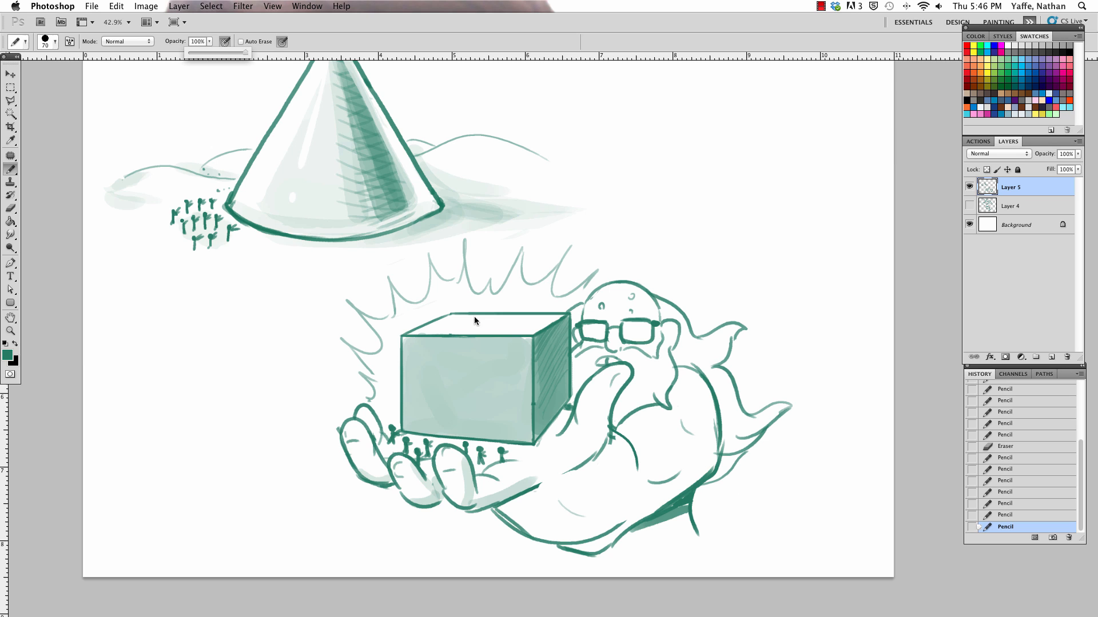
pyautogui.moveTo(200, 53); pyautogui.dragTo(202, 54)
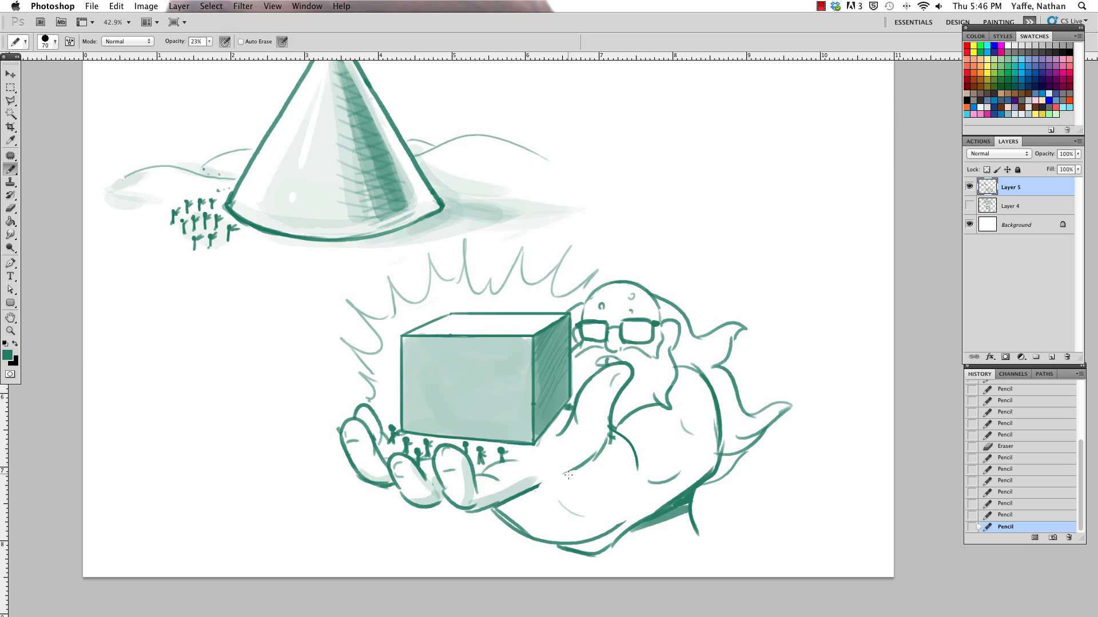
pyautogui.moveTo(570, 469)
pyautogui.mouseDown()
pyautogui.moveTo(558, 475)
pyautogui.moveTo(624, 375)
pyautogui.mouseUp()
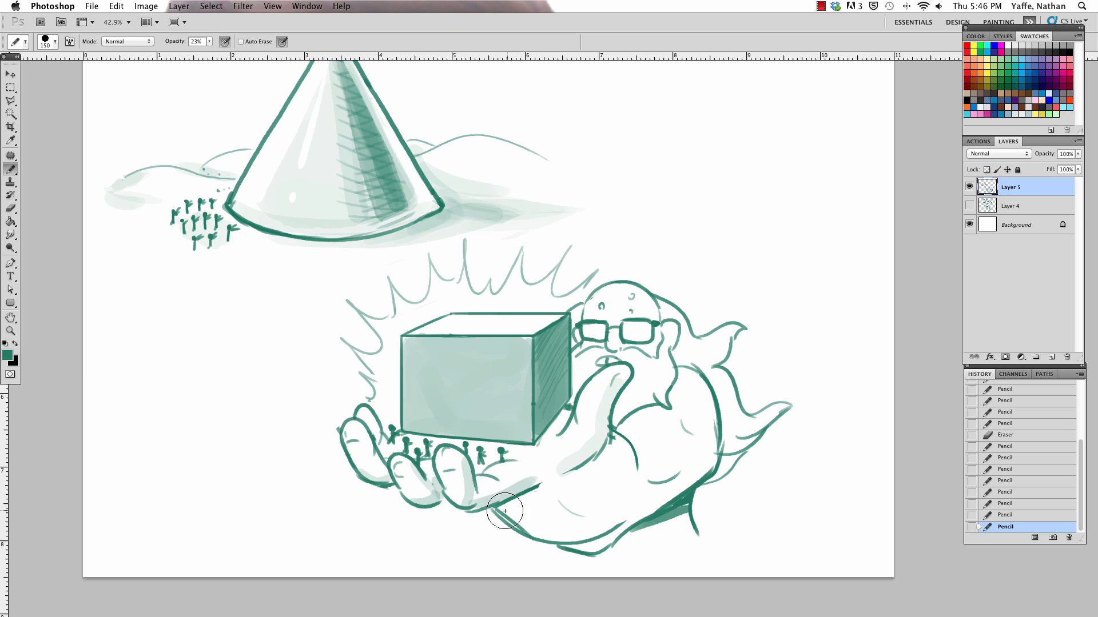
# Step: Shade the heel of the hand and the forearm's underside with a size 150 Pencil
pyautogui.moveTo(505, 512); pyautogui.dragTo(529, 498)
pyautogui.moveTo(581, 535); pyautogui.dragTo(632, 483)
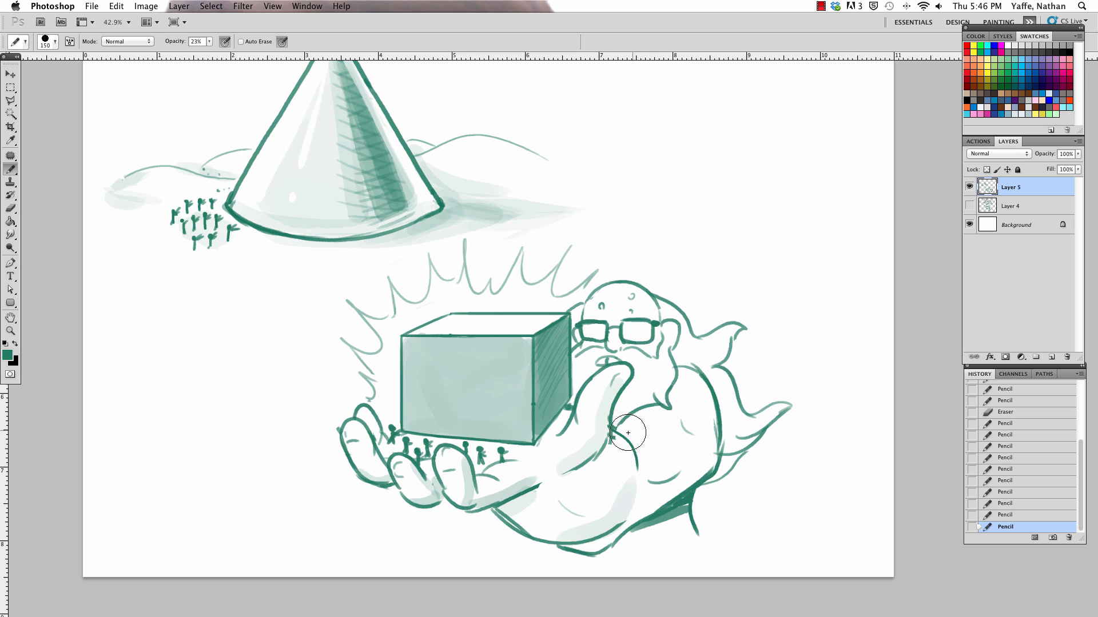
pyautogui.moveTo(614, 443); pyautogui.dragTo(631, 481)
pyautogui.moveTo(585, 542); pyautogui.dragTo(642, 507)
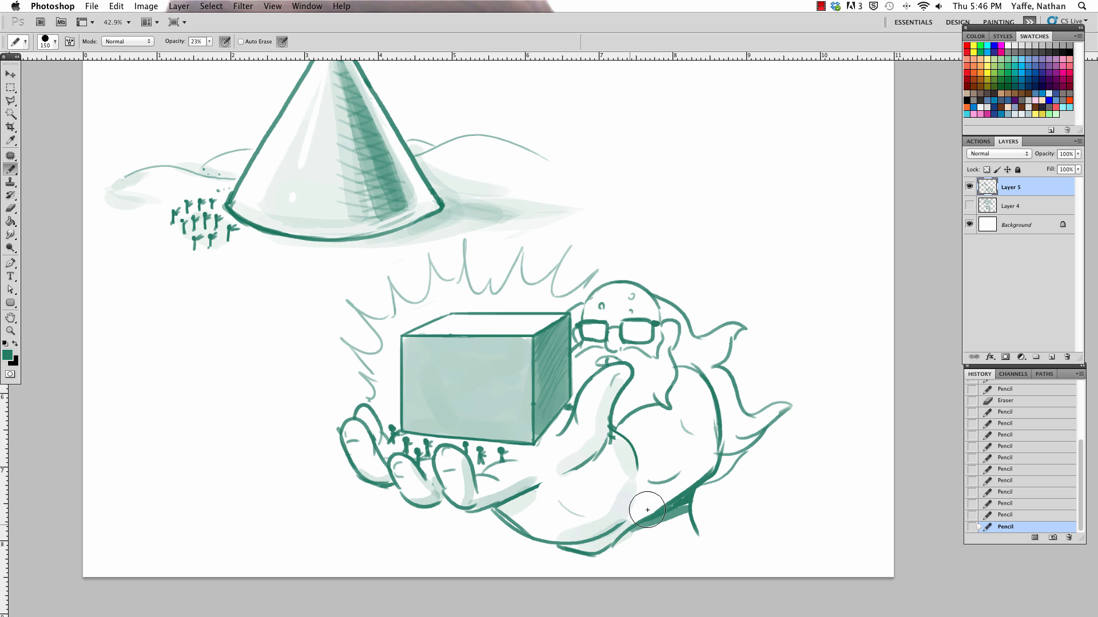
# Step: Trim the shading on the heel of the hand with the Eraser and repaint a soft shadow along the palm crease
pyautogui.press('e')
pyautogui.moveTo(559, 534)
pyautogui.mouseDown()
pyautogui.moveTo(603, 518)
pyautogui.moveTo(613, 476)
pyautogui.mouseUp()
pyautogui.press('b')
pyautogui.press('e')
pyautogui.moveTo(508, 514)
pyautogui.mouseDown()
pyautogui.moveTo(555, 496)
pyautogui.moveTo(591, 511)
pyautogui.mouseUp()
pyautogui.press('b')
pyautogui.press('e')
pyautogui.press('b')
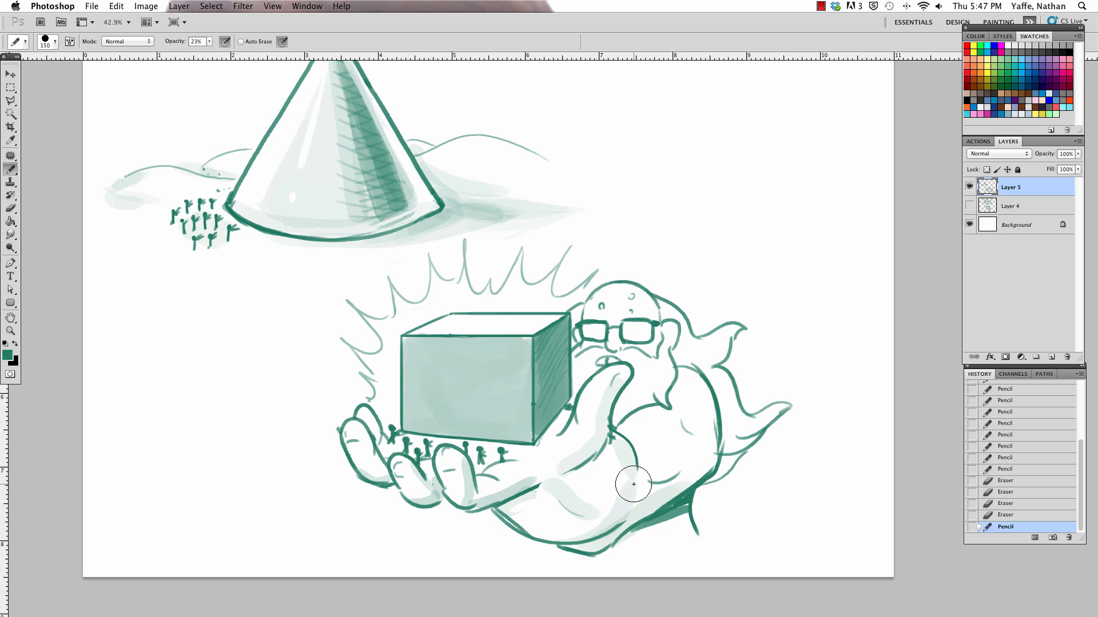
# Step: Rework the soft shading across the palm crease and base of the thumb, undoing a stray stroke and trimming with the Eraser
pyautogui.moveTo(524, 496); pyautogui.dragTo(600, 456)
pyautogui.press('super+z')
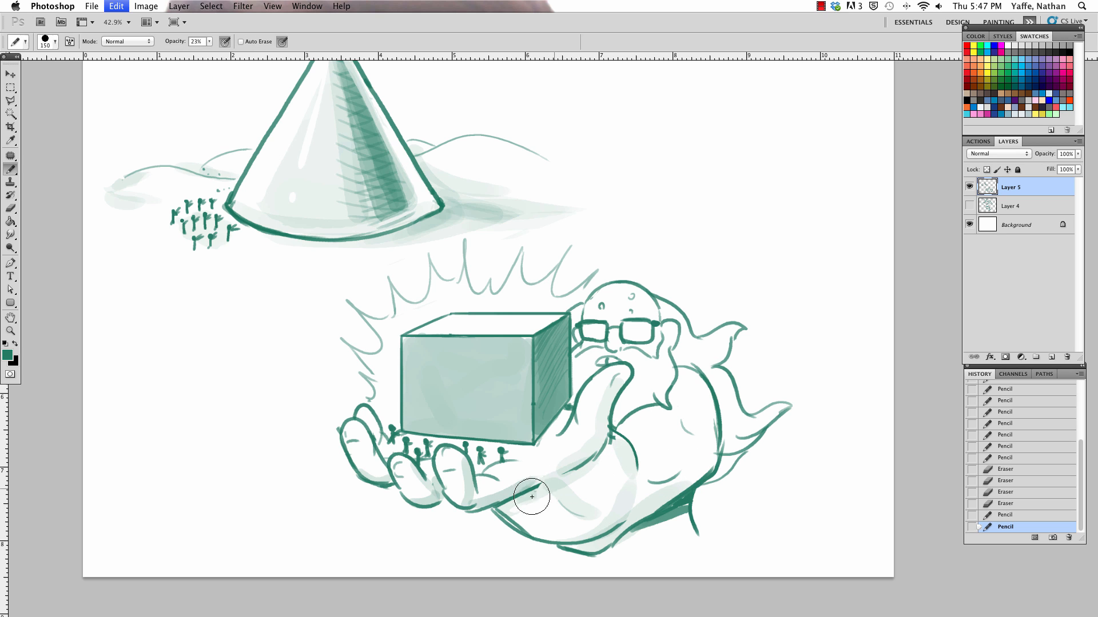
pyautogui.press('e')
pyautogui.moveTo(512, 512); pyautogui.dragTo(618, 446)
pyautogui.press('b')
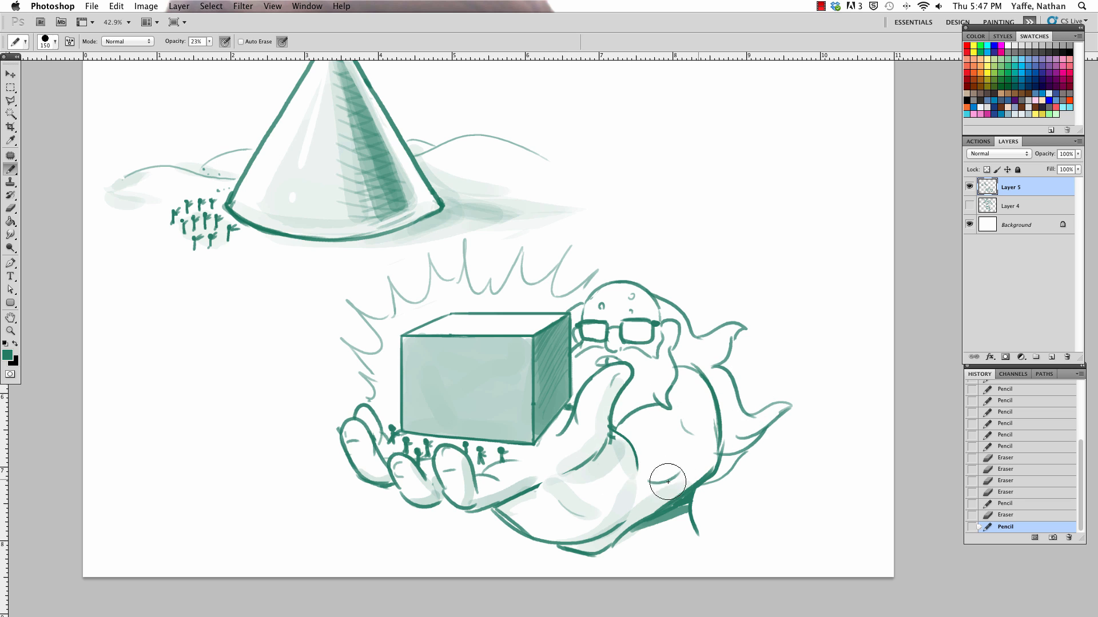
# Step: Shade the giant's upper arm and shoulder with broad light Pencil strokes, trimming the overspill with the Eraser
pyautogui.moveTo(679, 485)
pyautogui.mouseDown()
pyautogui.moveTo(669, 453)
pyautogui.moveTo(682, 428)
pyautogui.mouseUp()
pyautogui.moveTo(696, 468)
pyautogui.mouseDown()
pyautogui.moveTo(651, 472)
pyautogui.moveTo(684, 409)
pyautogui.mouseUp()
pyautogui.press('e')
pyautogui.moveTo(710, 448)
pyautogui.mouseDown()
pyautogui.moveTo(694, 370)
pyautogui.moveTo(692, 417)
pyautogui.moveTo(701, 404)
pyautogui.mouseUp()
pyautogui.moveTo(681, 445); pyautogui.dragTo(675, 436)
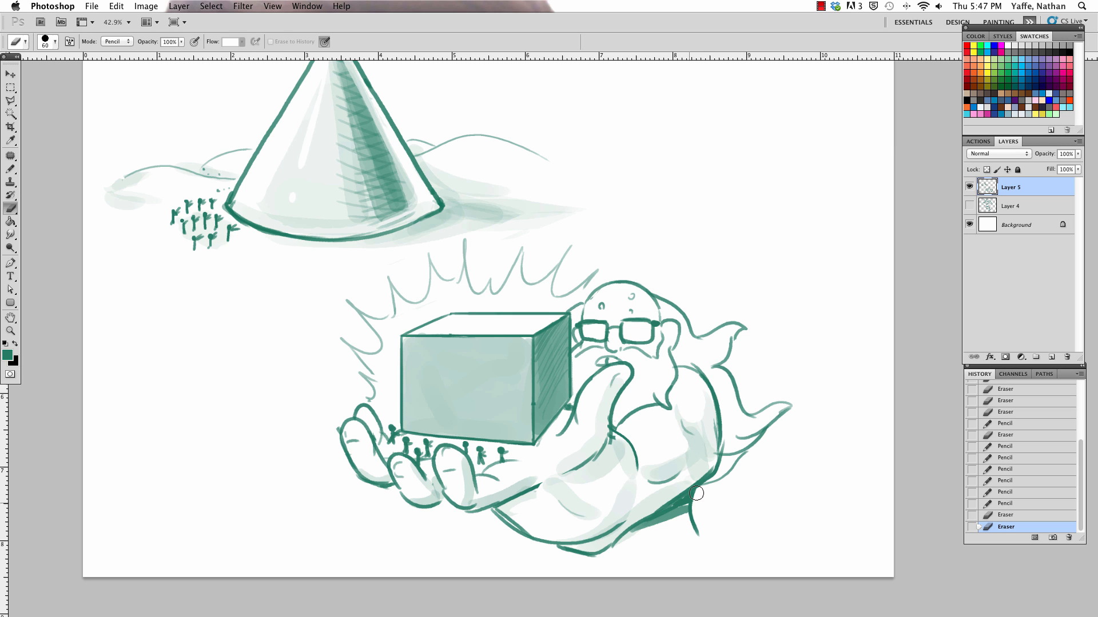
pyautogui.press('b')
pyautogui.moveTo(623, 407); pyautogui.dragTo(613, 423)
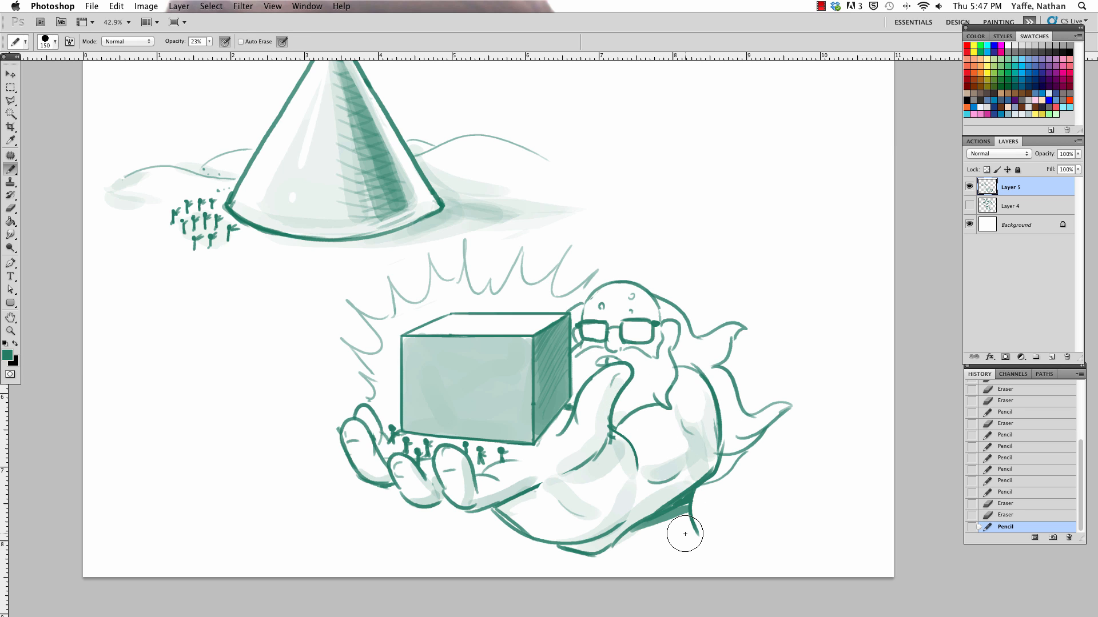
# Step: Reduce the Pencil to size 50 and shade the glasses' lenses and the palm beneath the box
pyautogui.press('[')
pyautogui.press('[')
pyautogui.press('[')
pyautogui.press('[')
pyautogui.moveTo(602, 326)
pyautogui.mouseDown()
pyautogui.moveTo(602, 340)
pyautogui.moveTo(647, 342)
pyautogui.mouseUp()
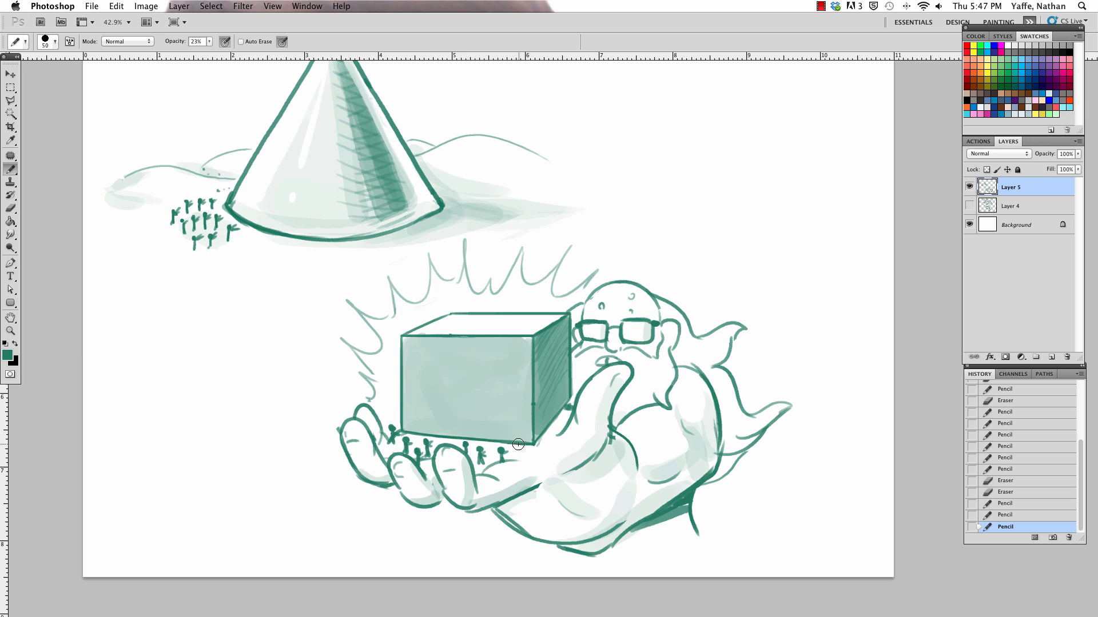
pyautogui.moveTo(515, 458)
pyautogui.mouseDown()
pyautogui.moveTo(540, 450)
pyautogui.moveTo(567, 415)
pyautogui.mouseUp()
pyautogui.moveTo(530, 486); pyautogui.dragTo(600, 454)
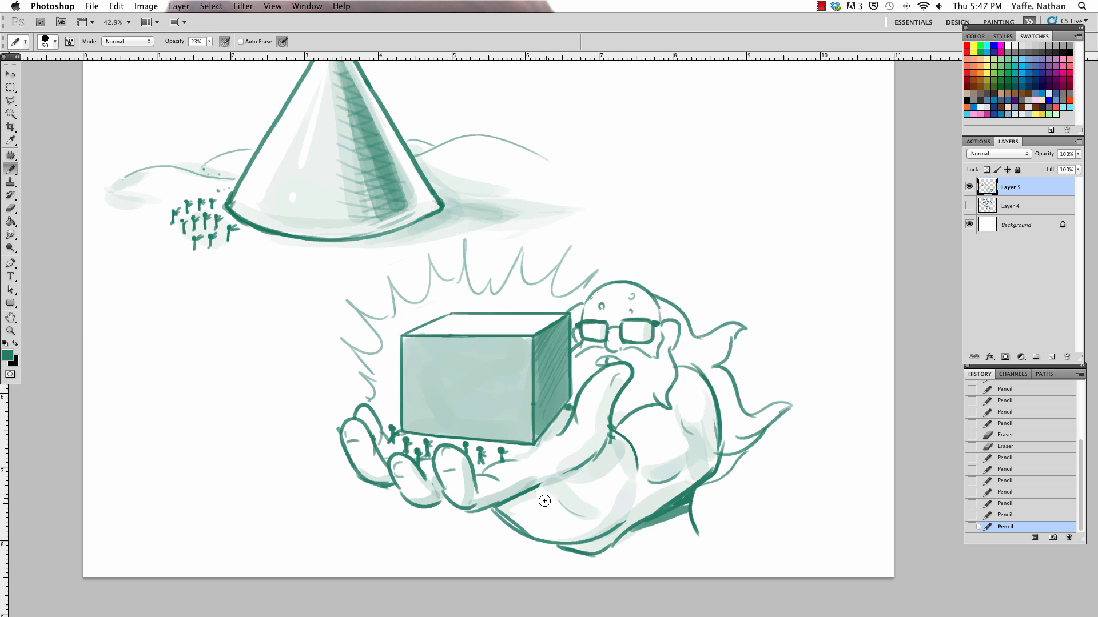
# Step: Enlarge the Pencil to size 80 and shade the palm's lower edge, the arm's underside and the area below the shoulder
pyautogui.press(']')
pyautogui.press(']')
pyautogui.moveTo(503, 507); pyautogui.dragTo(612, 467)
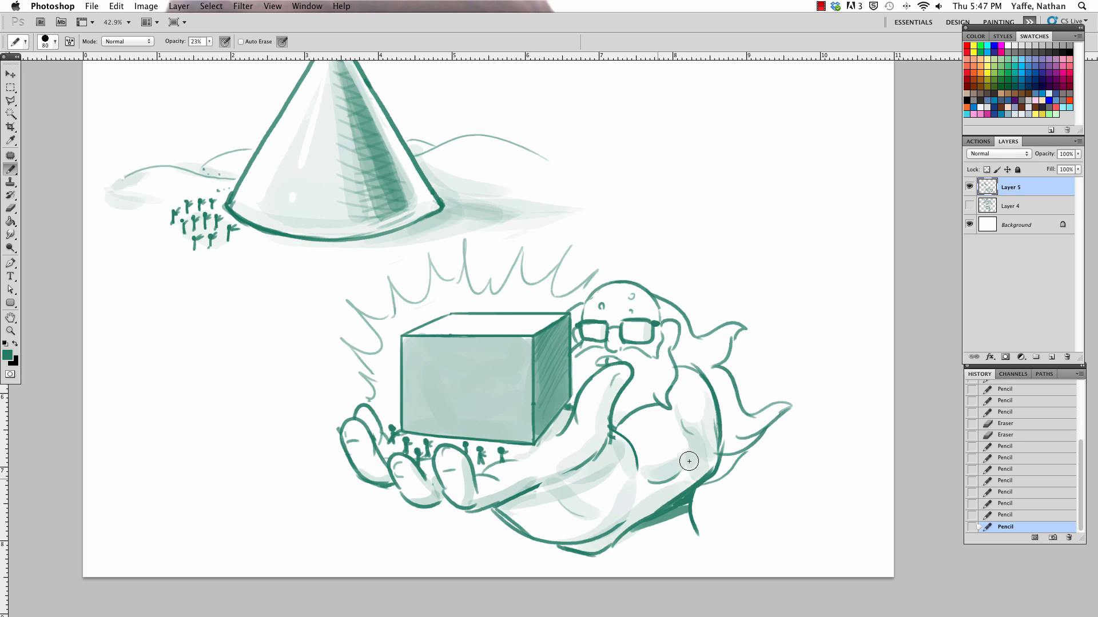
pyautogui.press(']')
pyautogui.moveTo(542, 489); pyautogui.dragTo(588, 469)
pyautogui.moveTo(720, 458)
pyautogui.mouseDown()
pyautogui.moveTo(670, 514)
pyautogui.moveTo(617, 536)
pyautogui.mouseUp()
pyautogui.moveTo(684, 509)
pyautogui.mouseDown()
pyautogui.moveTo(721, 550)
pyautogui.moveTo(681, 525)
pyautogui.moveTo(656, 539)
pyautogui.mouseUp()
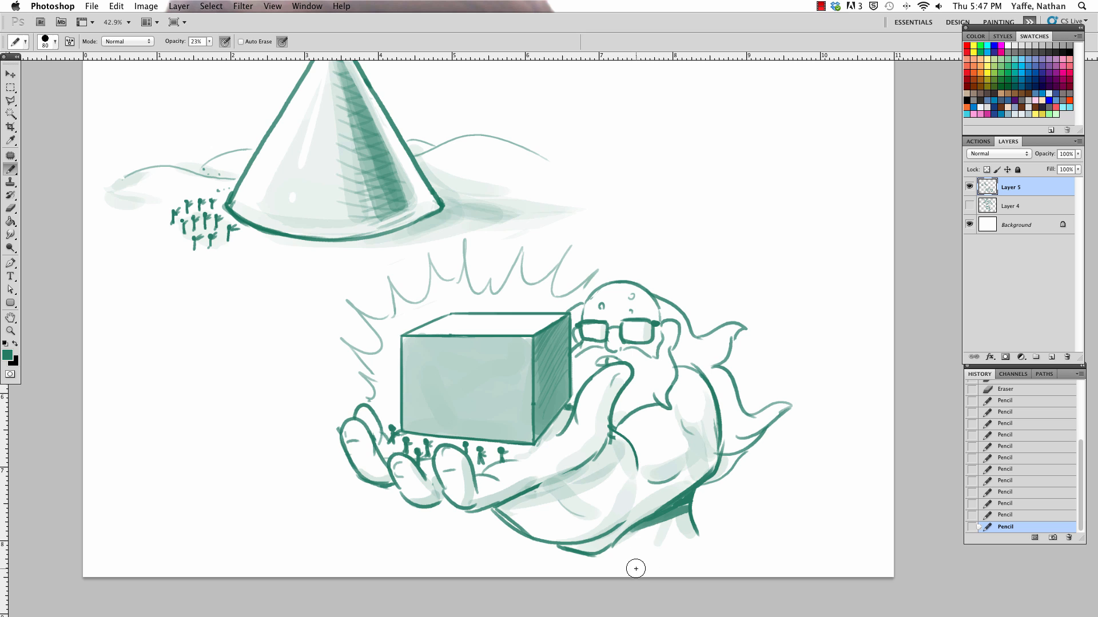
# Step: Erase the overspill along the shoulder's outer edge and redraw its outline with a size 25 Pencil, raising the opacity to 100%
pyautogui.press('super+minus')
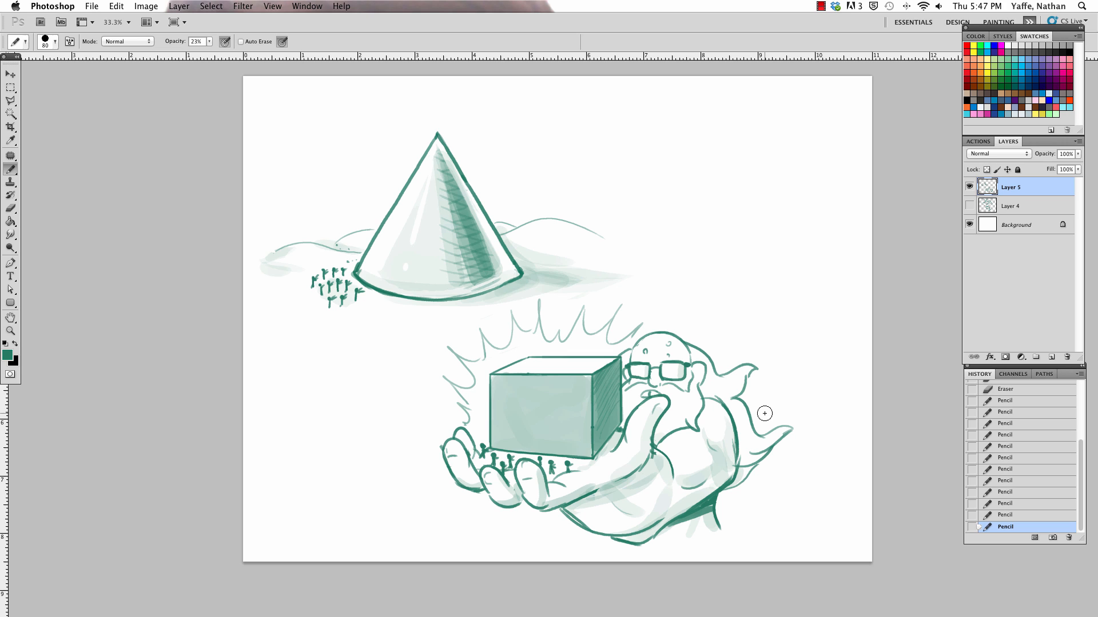
pyautogui.press('e')
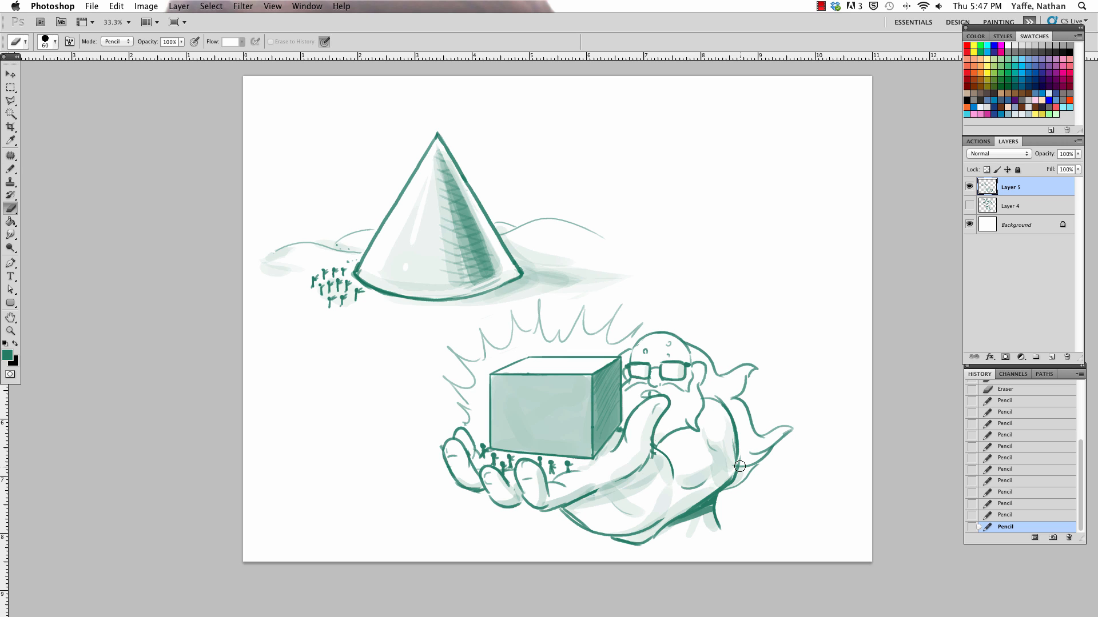
pyautogui.moveTo(740, 466); pyautogui.dragTo(733, 443)
pyautogui.press('b')
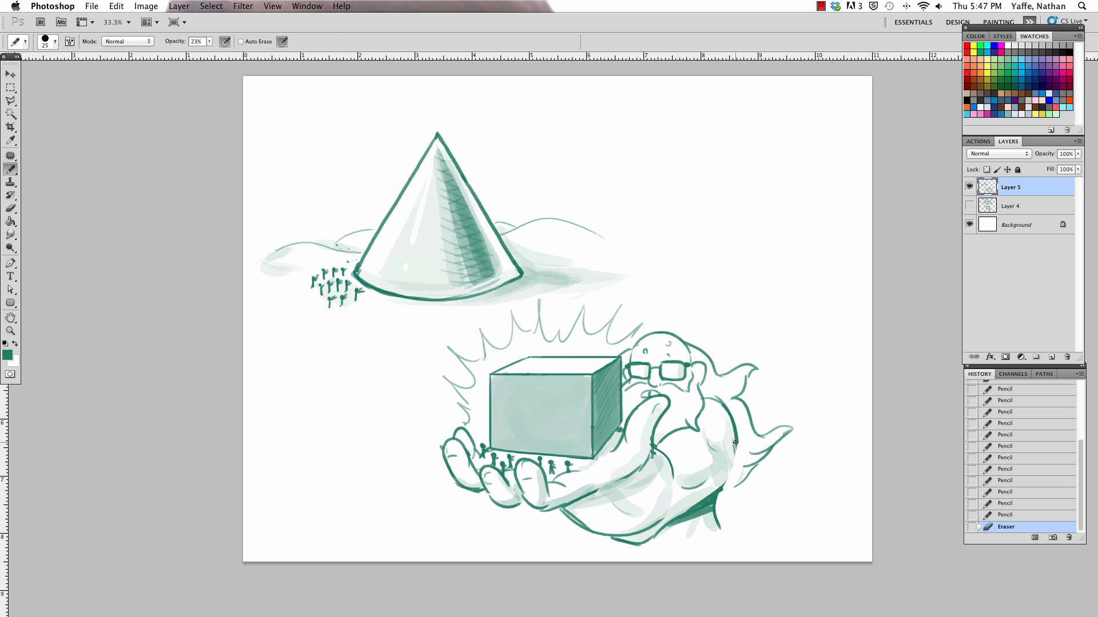
pyautogui.moveTo(736, 438); pyautogui.dragTo(721, 473)
pyautogui.moveTo(204, 41); pyautogui.dragTo(231, 56)
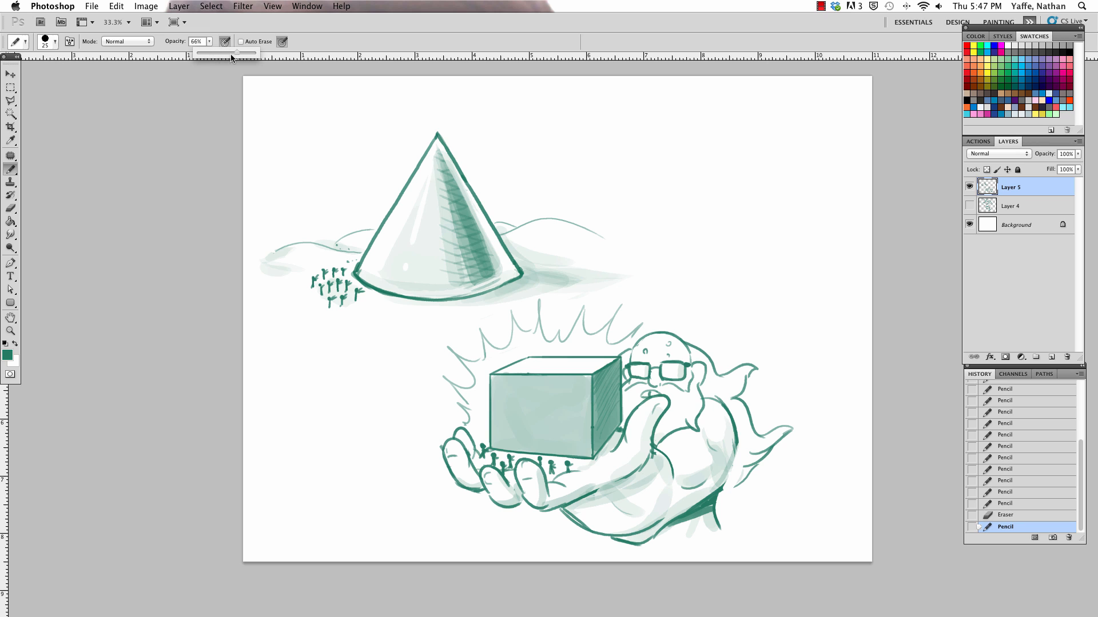
pyautogui.click(735, 450)
pyautogui.moveTo(736, 445); pyautogui.dragTo(716, 505)
pyautogui.click(820, 7)
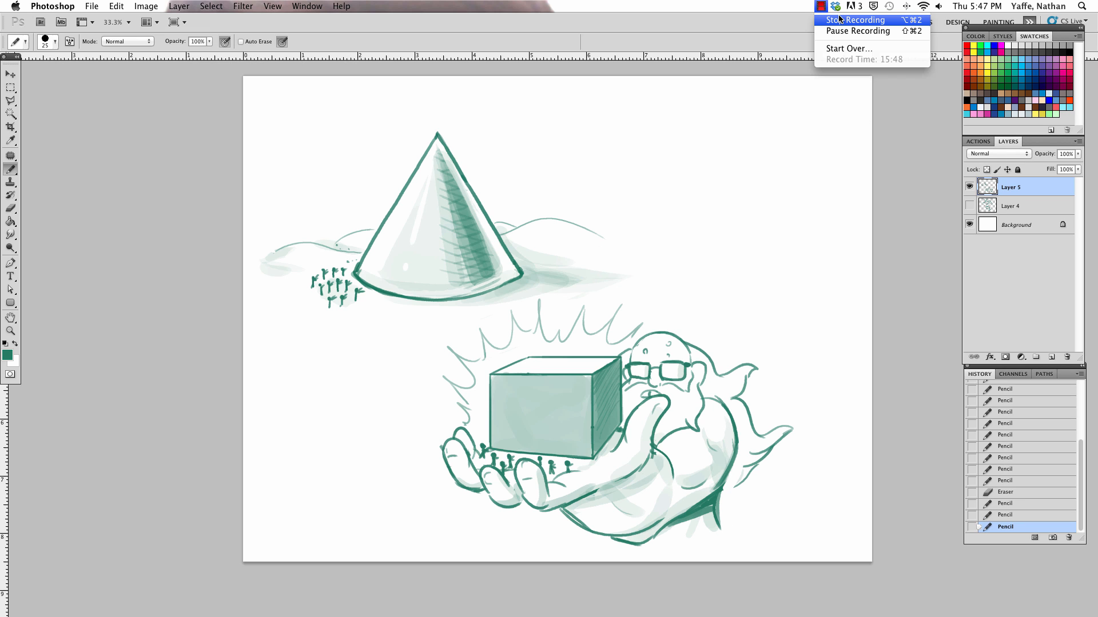